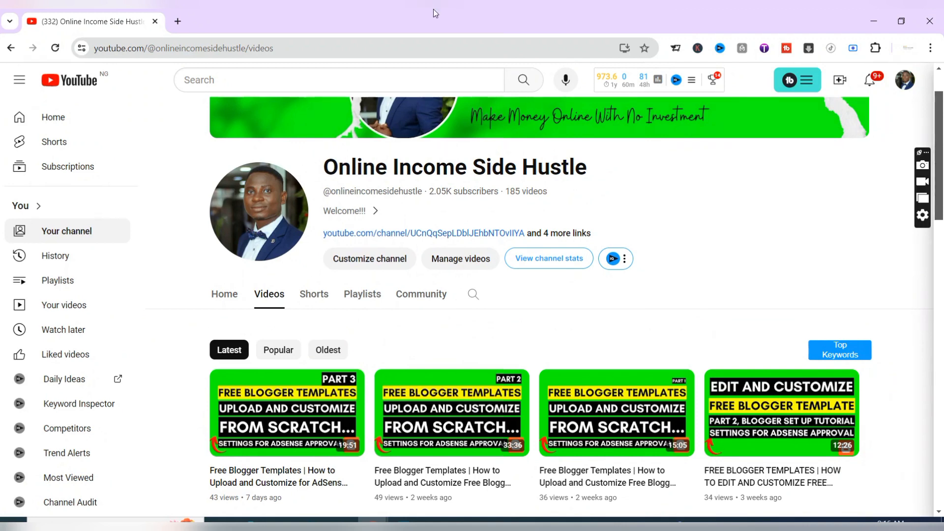
Open Blogger from the Google apps list on a new browser page, showing the Online Income Side Hustle blog's posts
{"action": "left_click", "coordinate": [177, 21]}
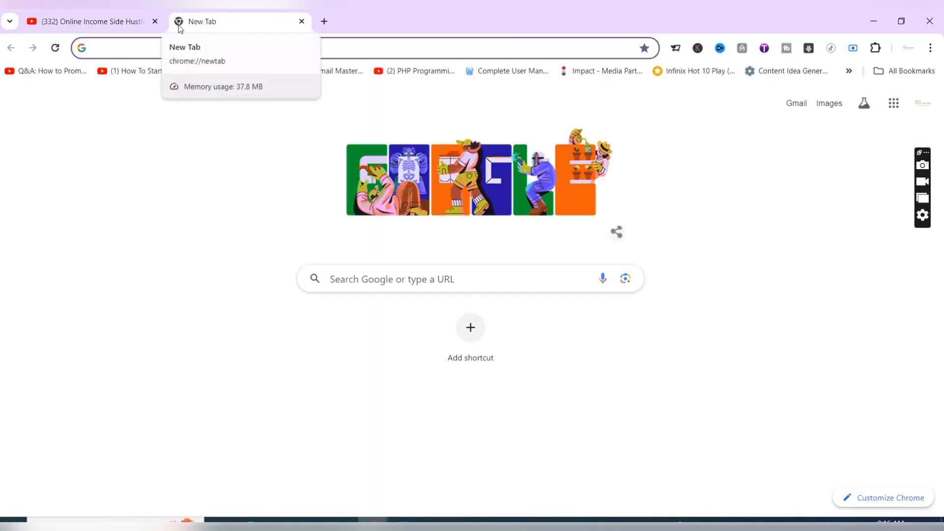
{"action": "left_click", "coordinate": [896, 109]}
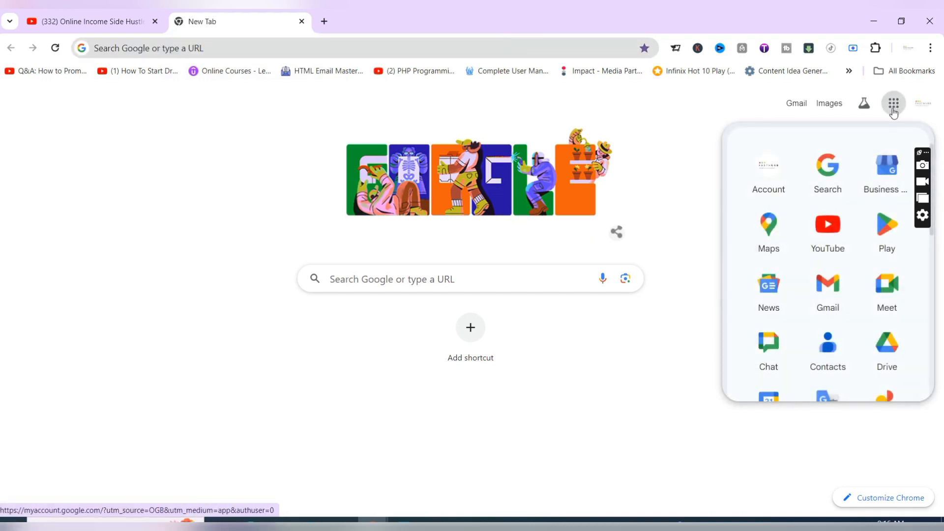
{"action": "scroll", "coordinate": [847, 273], "scroll_direction": "down", "scroll_amount": 3}
{"action": "scroll", "coordinate": [848, 272], "scroll_direction": "down", "scroll_amount": 3}
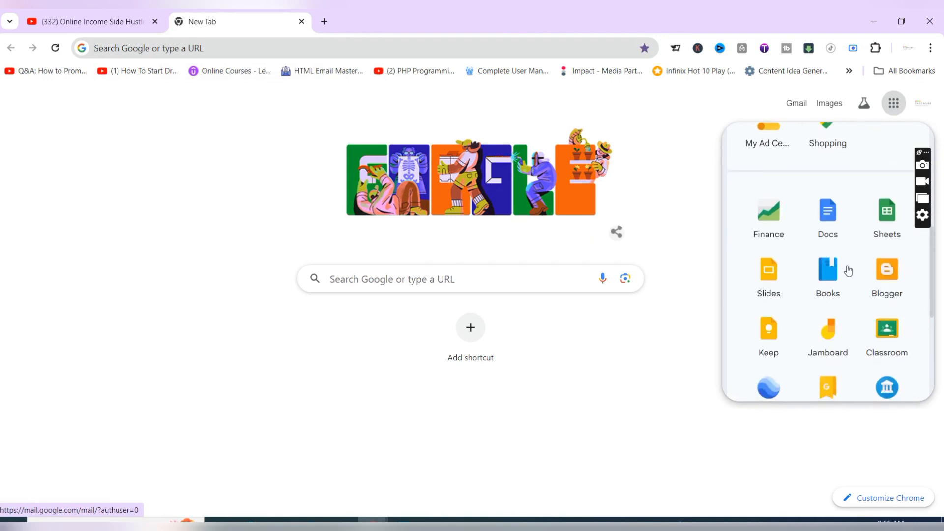
{"action": "left_click", "coordinate": [879, 284]}
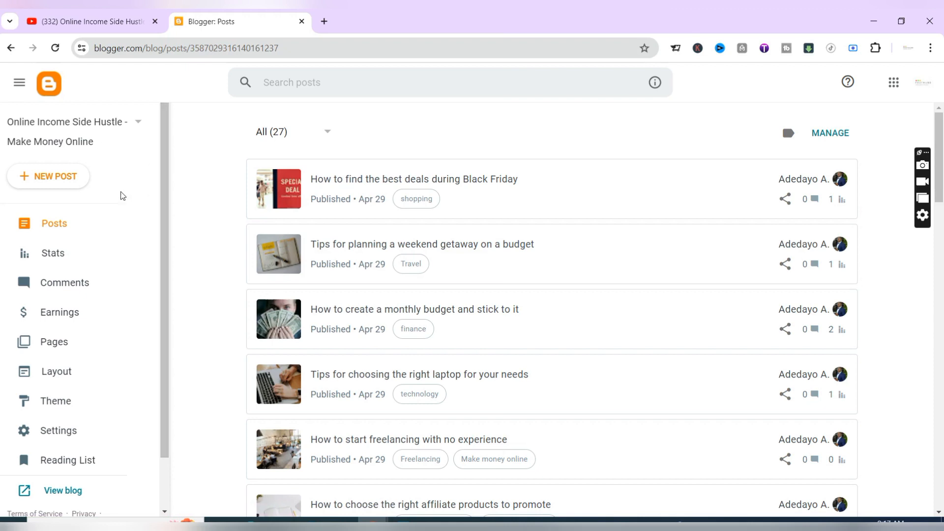
View the live Online Income Side Hustle blog and look over its homepage
{"action": "left_click", "coordinate": [54, 490]}
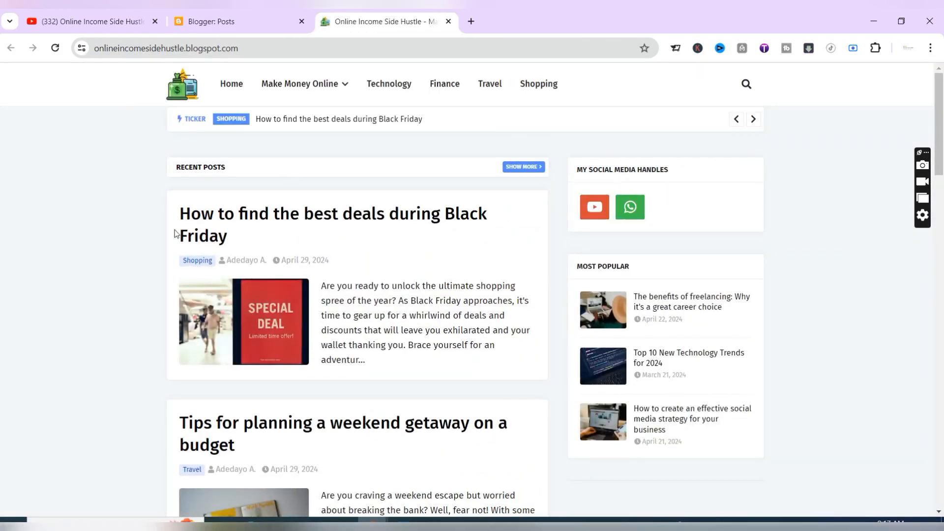
{"action": "left_click", "coordinate": [237, 24]}
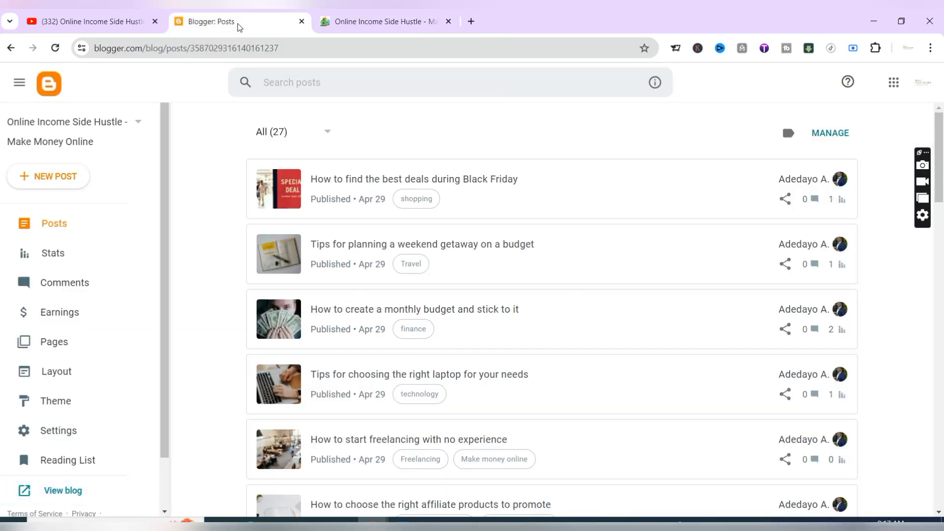
{"action": "mouse_move", "coordinate": [400, 20]}
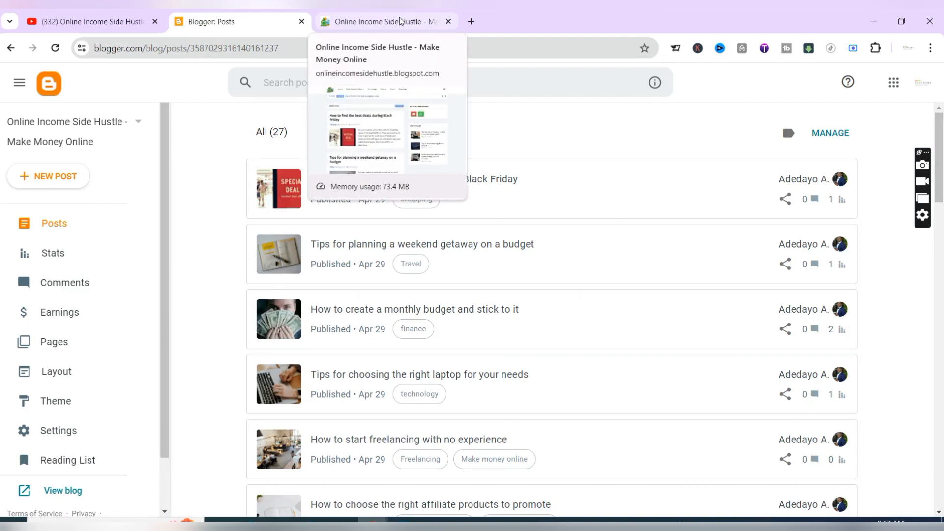
{"action": "left_click", "coordinate": [399, 20]}
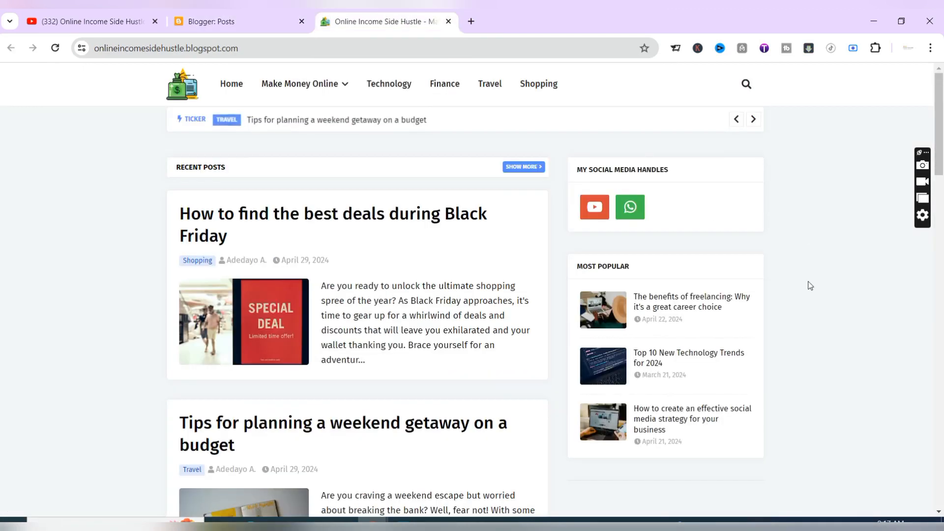
{"action": "scroll", "coordinate": [809, 286], "scroll_direction": "down", "scroll_amount": 2}
{"action": "scroll", "coordinate": [809, 285], "scroll_direction": "up", "scroll_amount": 2}
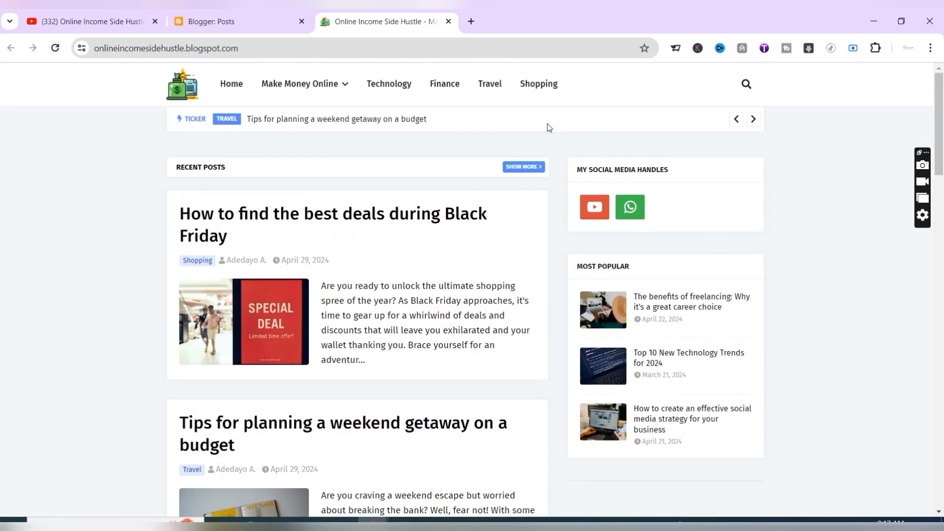
Look through the blog's posts in the Shopping category
{"action": "left_click", "coordinate": [539, 84]}
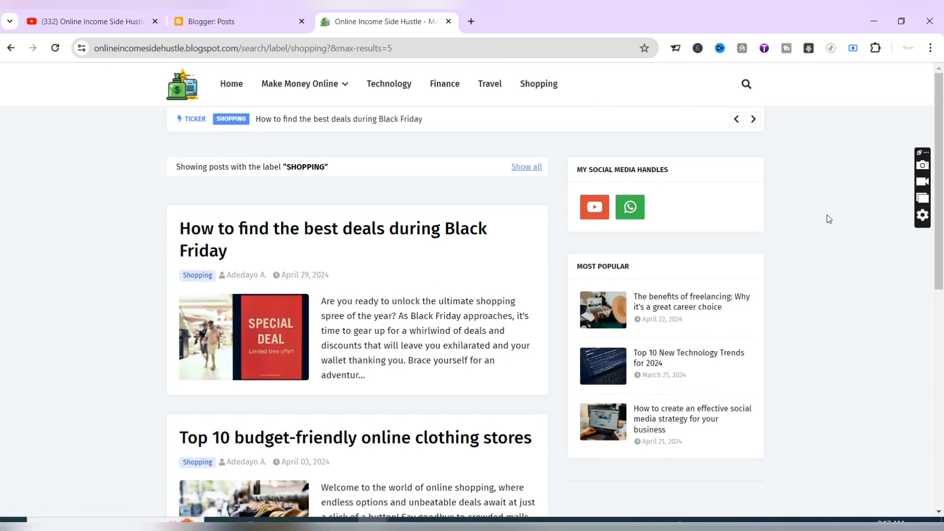
{"action": "scroll", "coordinate": [828, 218], "scroll_direction": "down", "scroll_amount": 2}
{"action": "scroll", "coordinate": [829, 220], "scroll_direction": "down", "scroll_amount": 2}
{"action": "scroll", "coordinate": [829, 219], "scroll_direction": "up", "scroll_amount": 2}
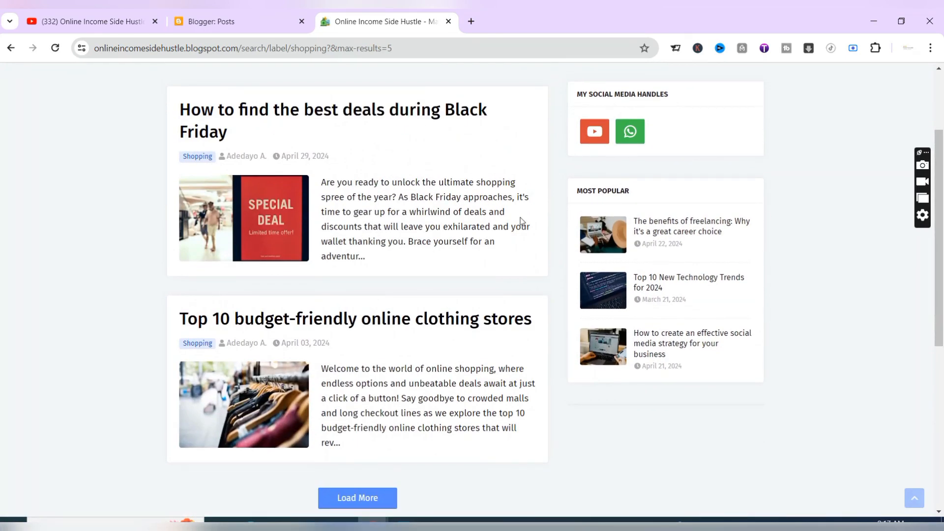
{"action": "scroll", "coordinate": [891, 304], "scroll_direction": "up", "scroll_amount": 3}
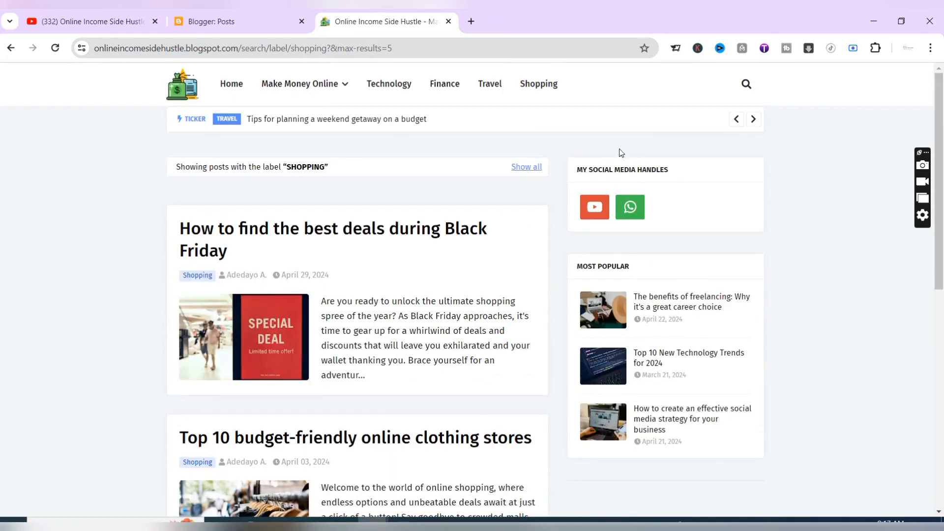
Look through the blog's posts in the Travel category
{"action": "left_click", "coordinate": [483, 85]}
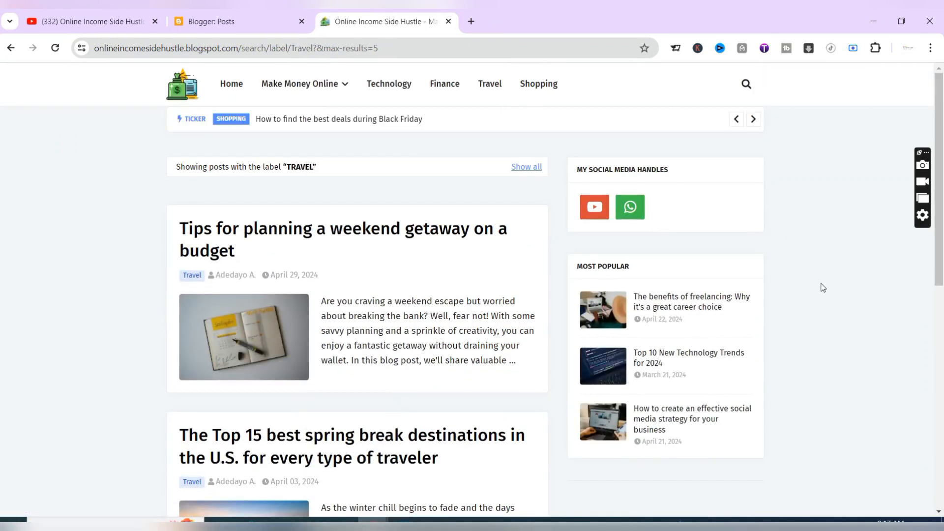
{"action": "scroll", "coordinate": [822, 287], "scroll_direction": "down", "scroll_amount": 3}
{"action": "scroll", "coordinate": [822, 288], "scroll_direction": "up", "scroll_amount": 3}
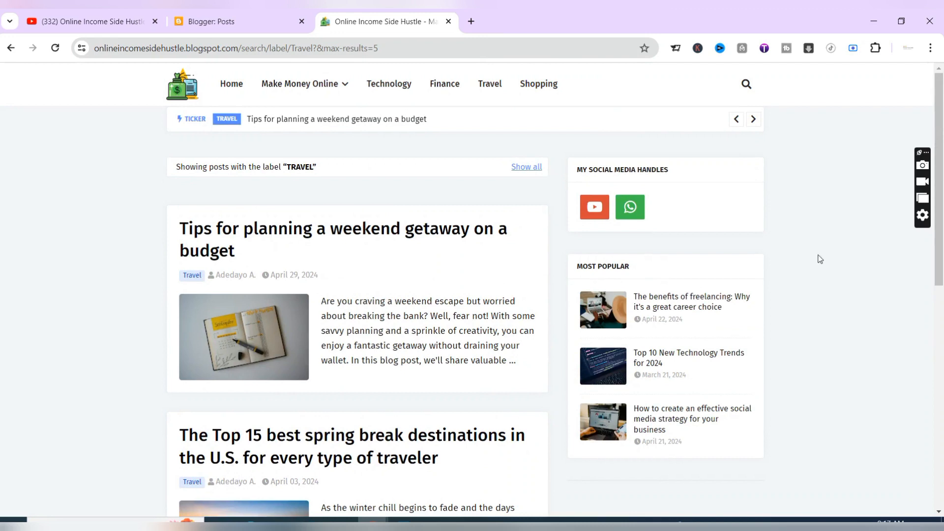
Open Gmail on a new browser page and open the Google AdSense message about fixing site issues
{"action": "left_click", "coordinate": [473, 22]}
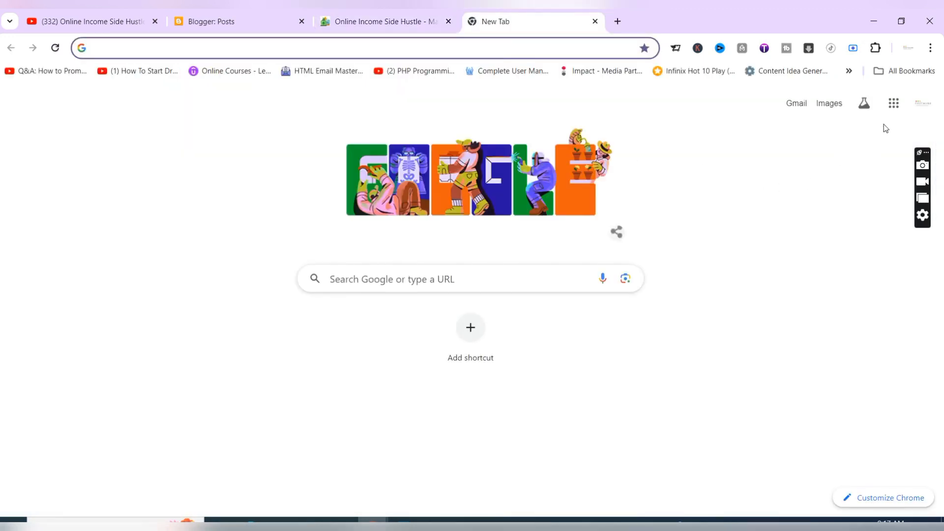
{"action": "left_click", "coordinate": [898, 109]}
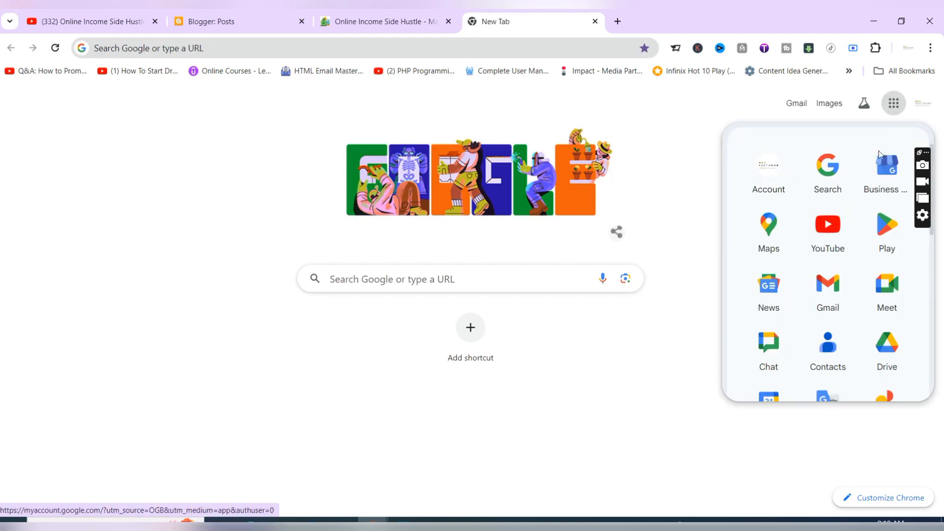
{"action": "left_click", "coordinate": [833, 294]}
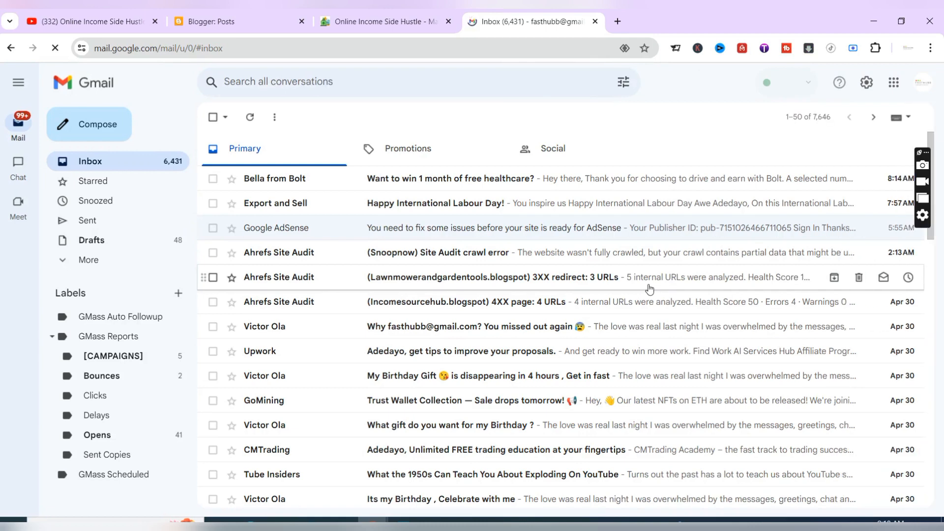
{"action": "left_click", "coordinate": [339, 236]}
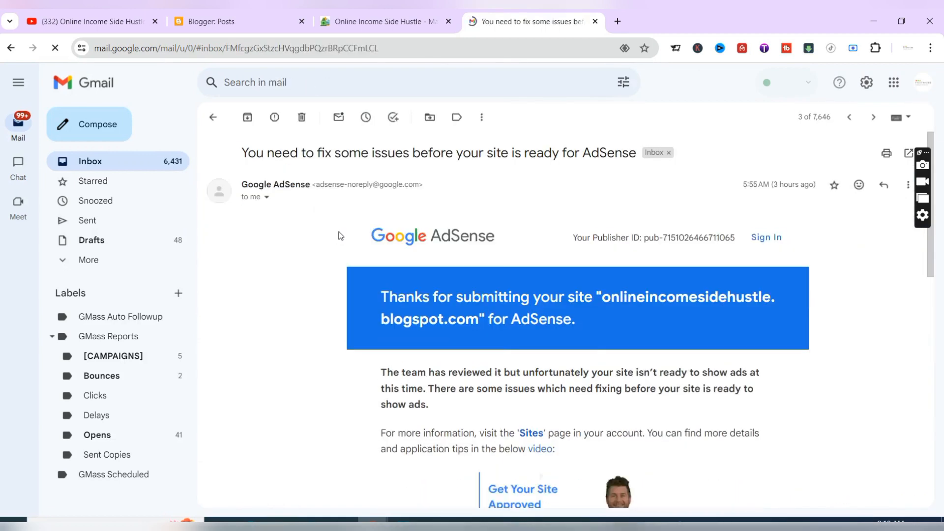
Read the full AdSense review message about onlineincomesidehustle.blogspot.com and return to the inbox
{"action": "scroll", "coordinate": [283, 300], "scroll_direction": "down", "scroll_amount": 1}
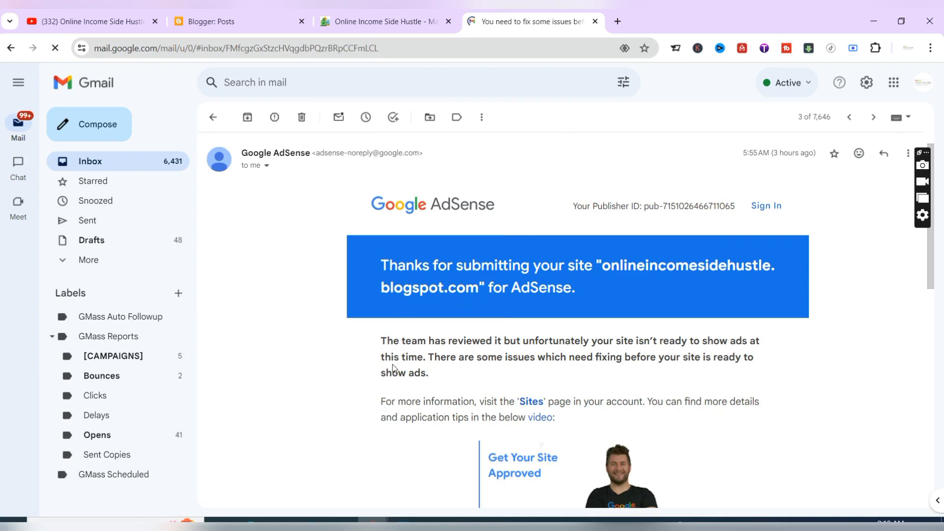
{"action": "scroll", "coordinate": [393, 364], "scroll_direction": "down", "scroll_amount": 3}
{"action": "scroll", "coordinate": [393, 364], "scroll_direction": "down", "scroll_amount": 2}
{"action": "scroll", "coordinate": [392, 364], "scroll_direction": "up", "scroll_amount": 5}
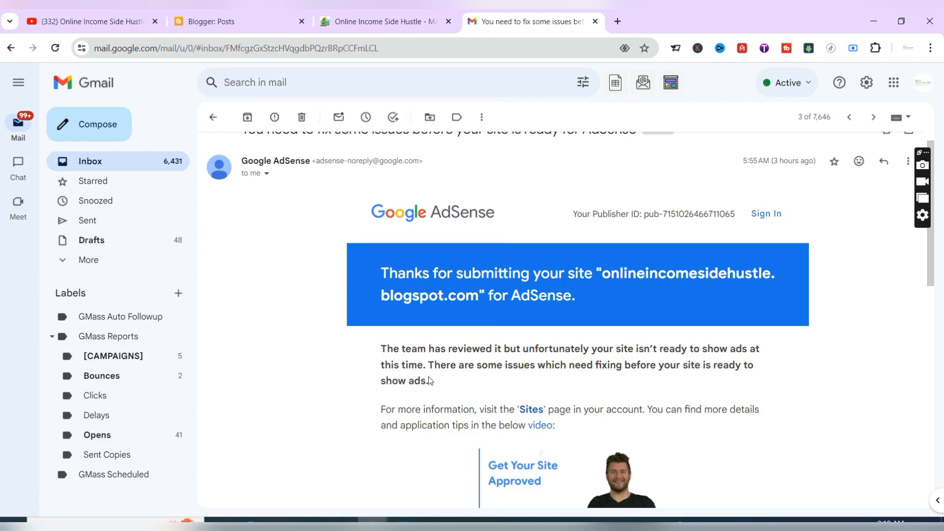
{"action": "scroll", "coordinate": [429, 377], "scroll_direction": "down", "scroll_amount": 7}
{"action": "scroll", "coordinate": [429, 376], "scroll_direction": "down", "scroll_amount": 3}
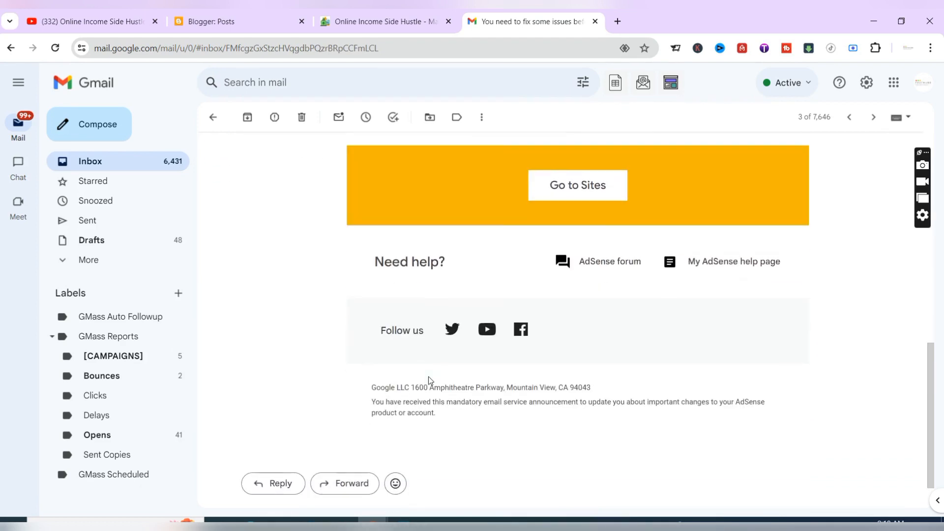
{"action": "scroll", "coordinate": [429, 378], "scroll_direction": "up", "scroll_amount": 8}
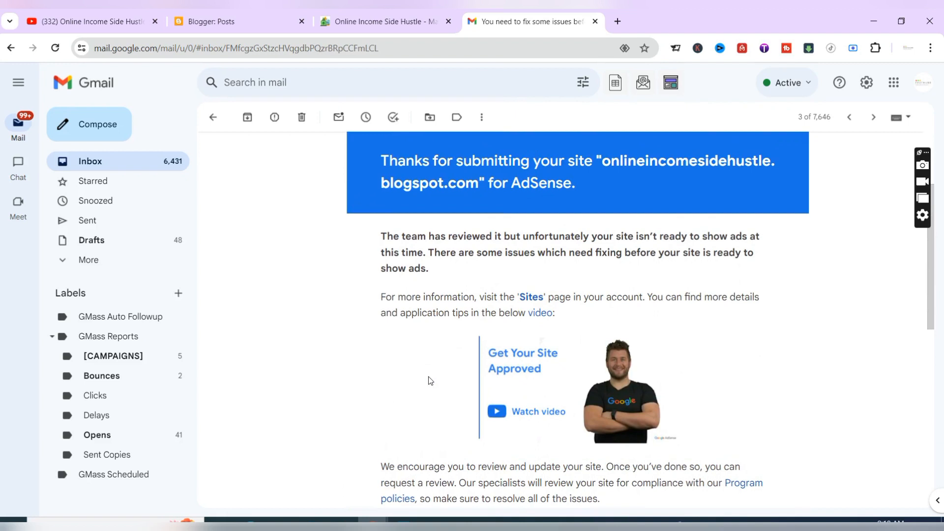
{"action": "scroll", "coordinate": [429, 376], "scroll_direction": "down", "scroll_amount": 2}
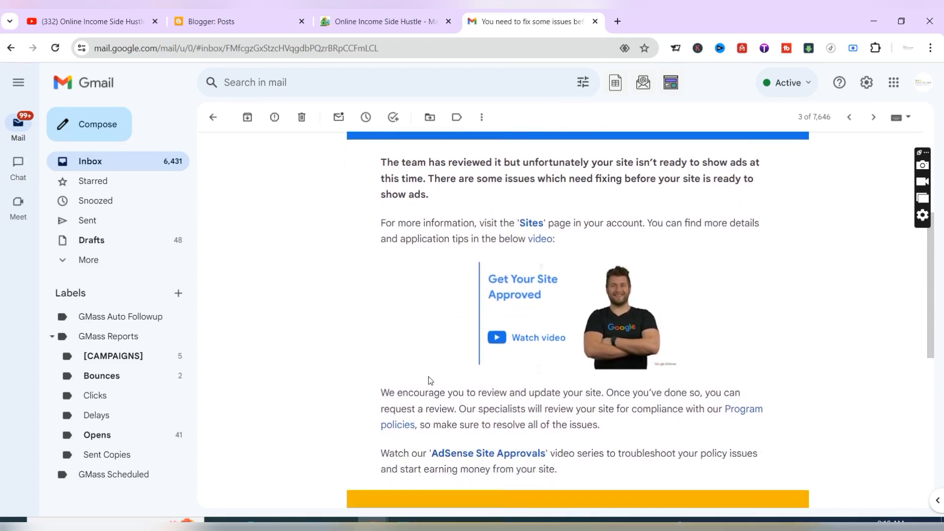
{"action": "scroll", "coordinate": [429, 376], "scroll_direction": "up", "scroll_amount": 3}
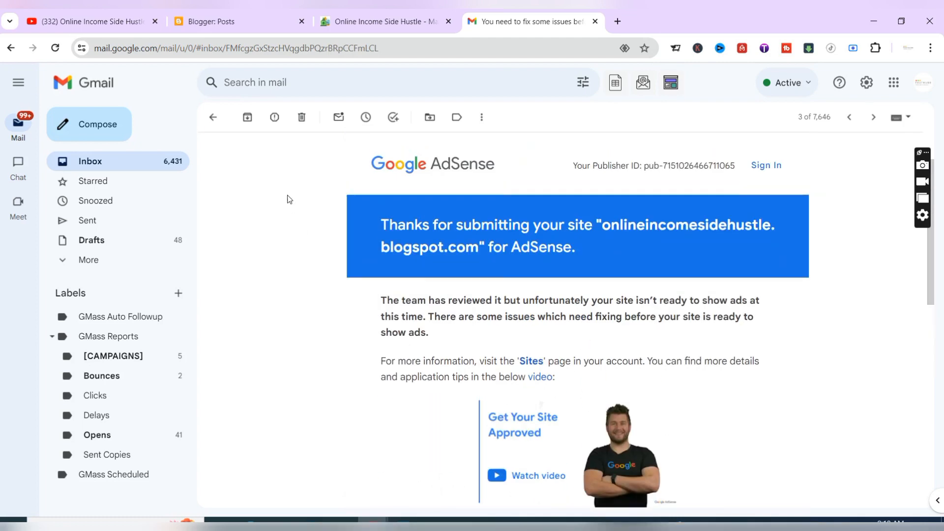
{"action": "left_click", "coordinate": [216, 124]}
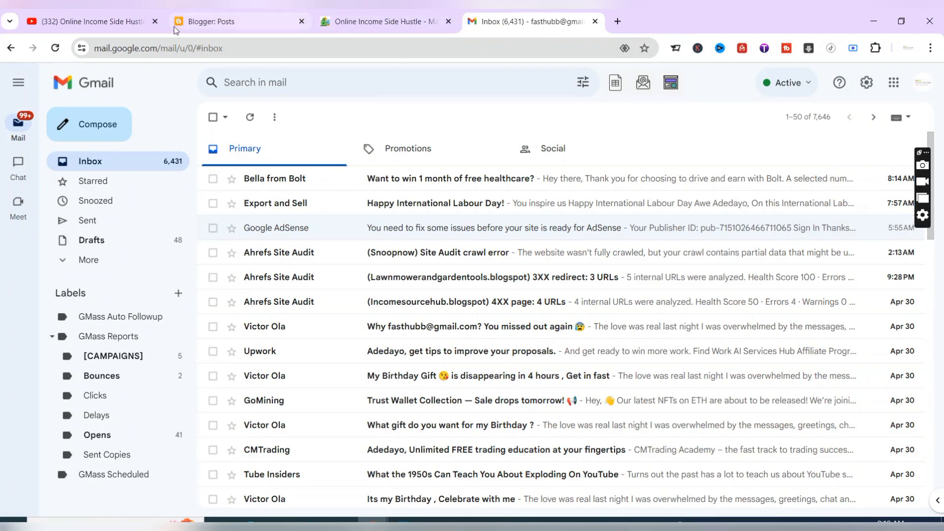
From the blog's earnings page in Blogger, go to AdSense and open the details of the site issues needing a fix
{"action": "left_click", "coordinate": [208, 30]}
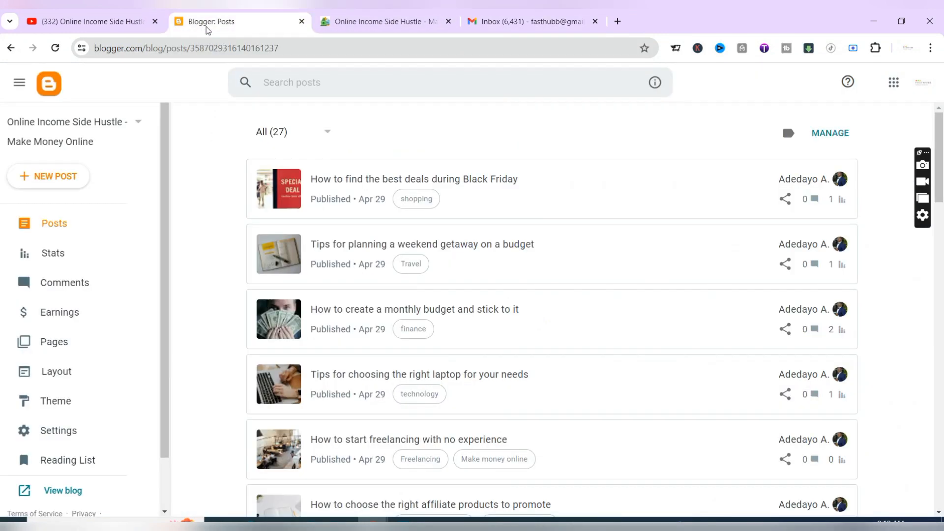
{"action": "left_click", "coordinate": [62, 316]}
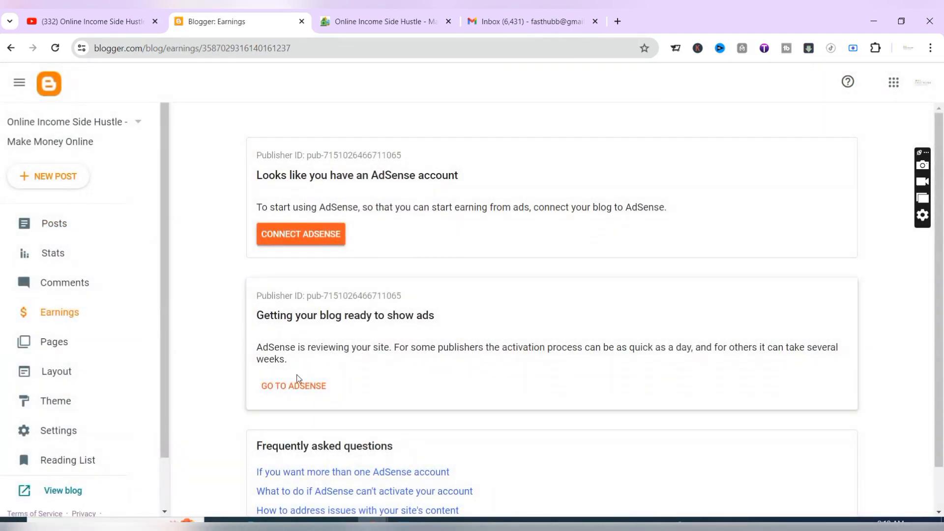
{"action": "left_click", "coordinate": [300, 387]}
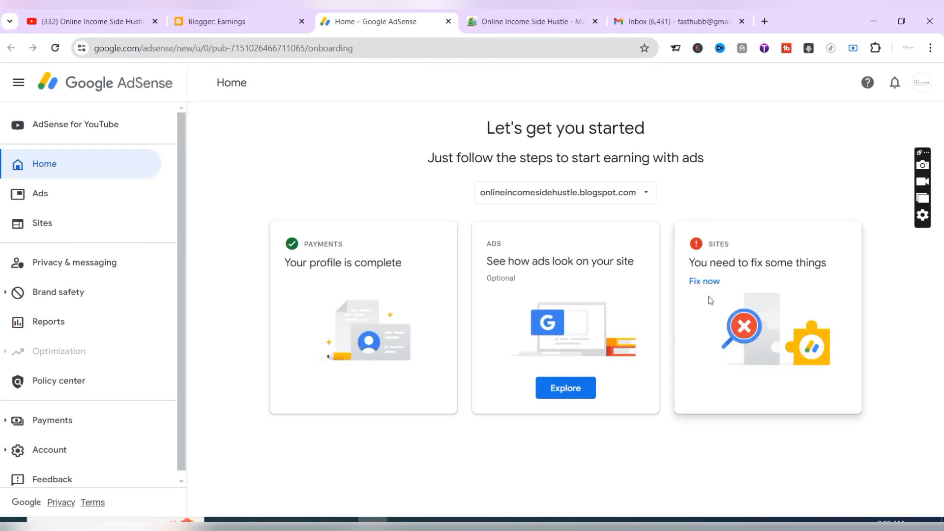
{"action": "left_click", "coordinate": [705, 283]}
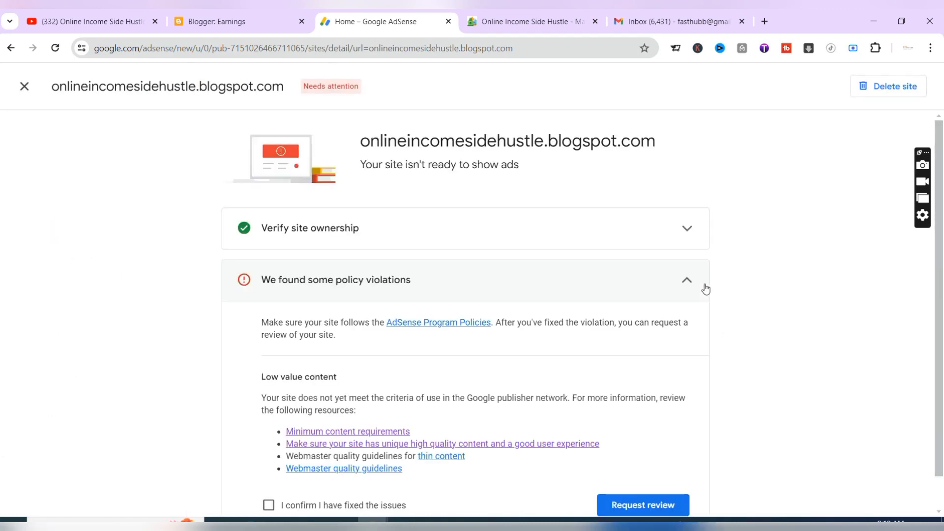
Examine the AdSense policy violation details for the site and compare them with the live blog
{"action": "scroll", "coordinate": [705, 289], "scroll_direction": "down", "scroll_amount": 1}
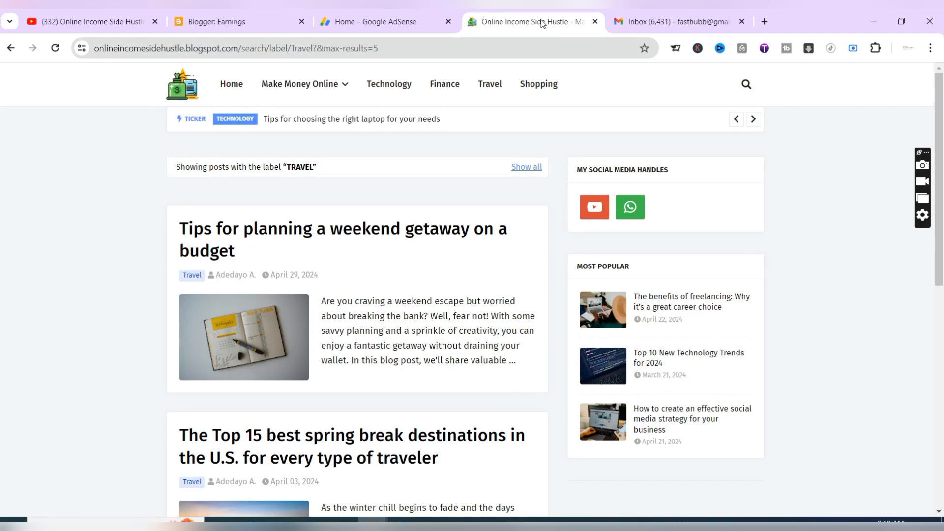
{"action": "left_click", "coordinate": [395, 21]}
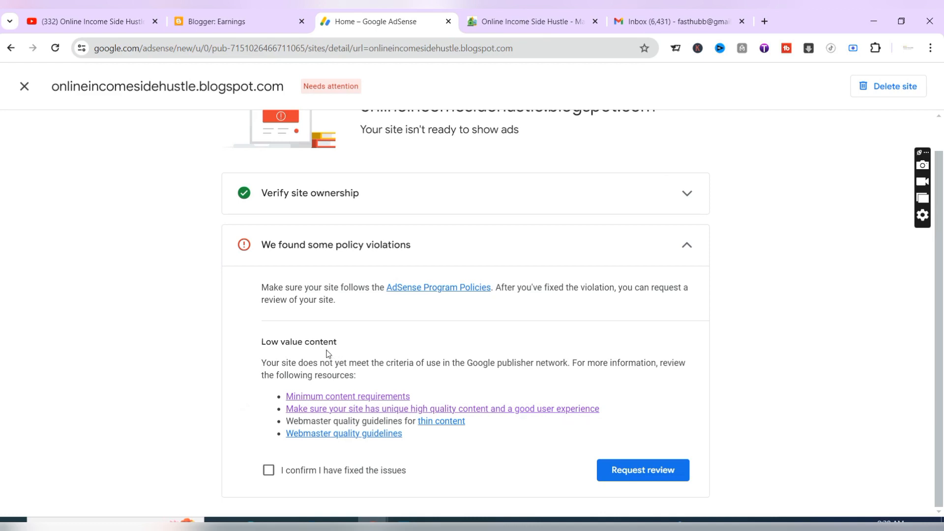
{"action": "left_click", "coordinate": [512, 29]}
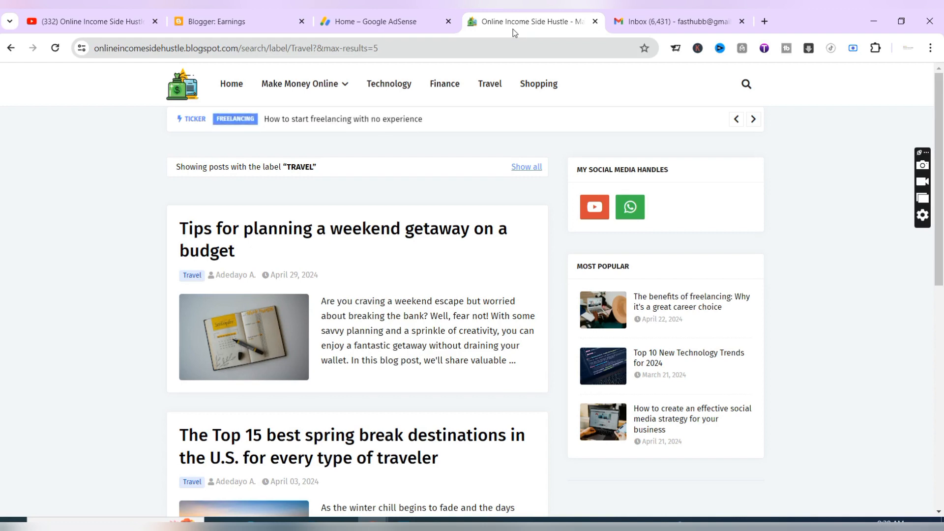
Close the live blog, Gmail and AdSense pages to return to Blogger's earnings page
{"action": "left_click", "coordinate": [595, 22]}
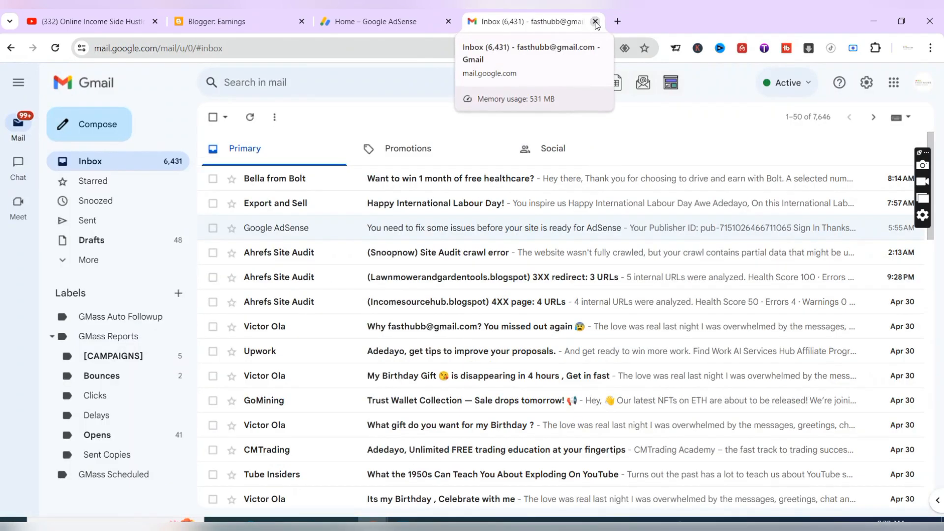
{"action": "left_click", "coordinate": [595, 21]}
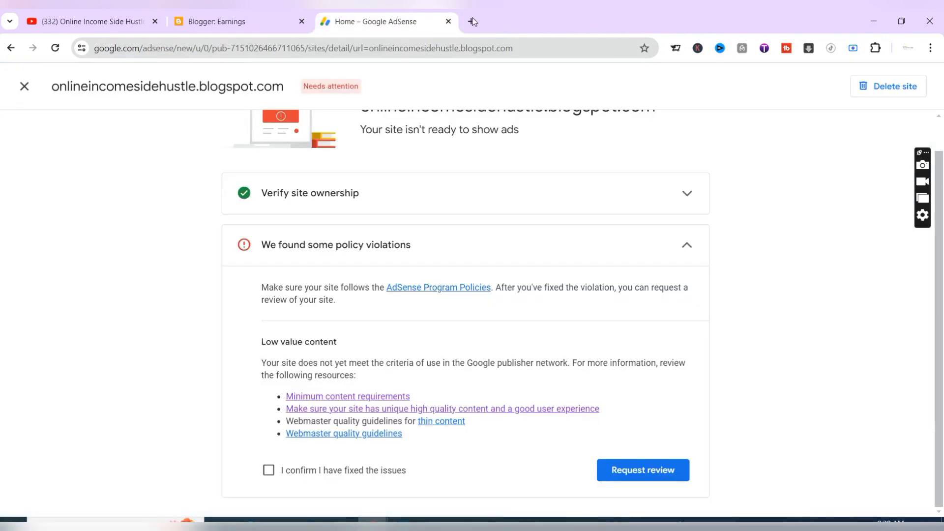
{"action": "left_click", "coordinate": [448, 21]}
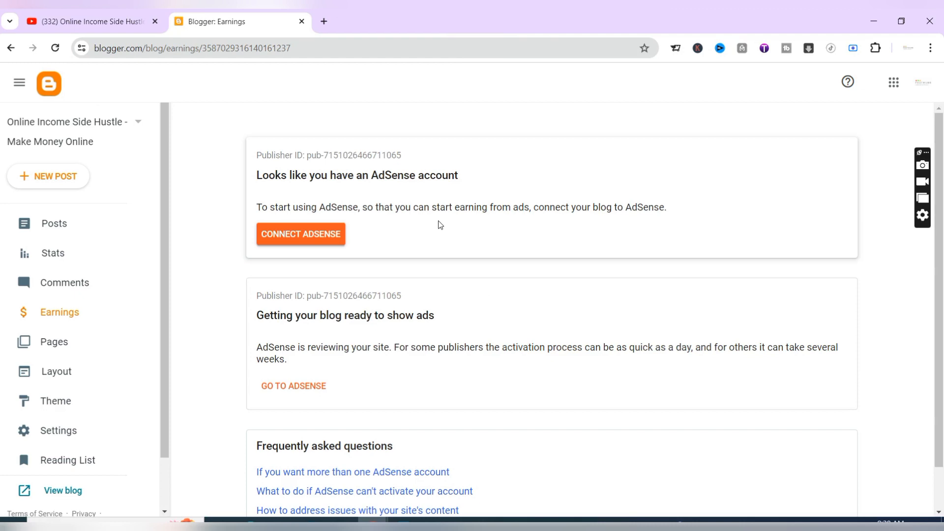
Switch to the Solo Travels & Vacations blog, check its posts, and open its layout and the live site
{"action": "left_click", "coordinate": [139, 124]}
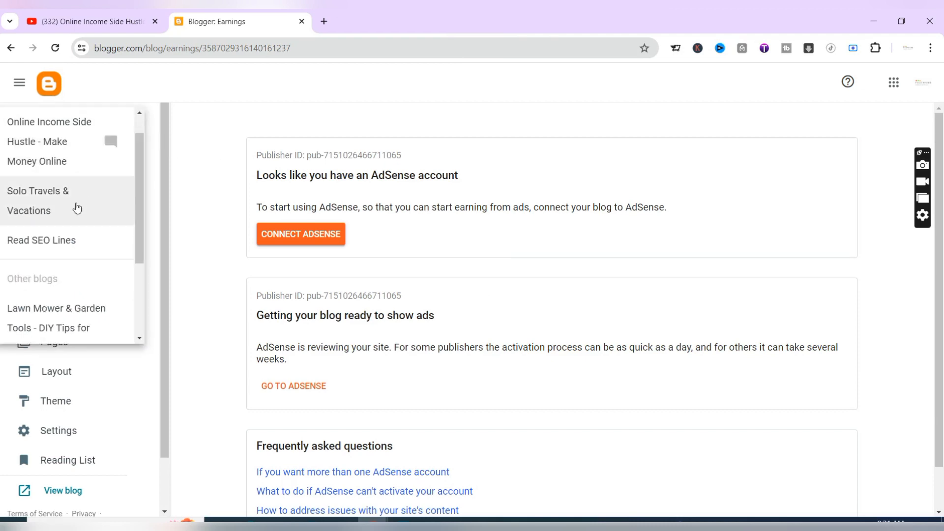
{"action": "left_click", "coordinate": [76, 208]}
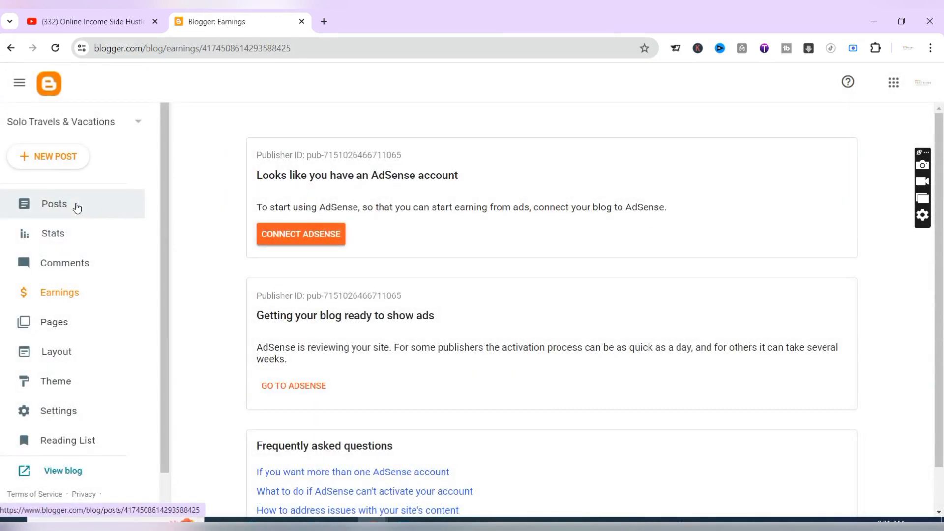
{"action": "left_click", "coordinate": [77, 208]}
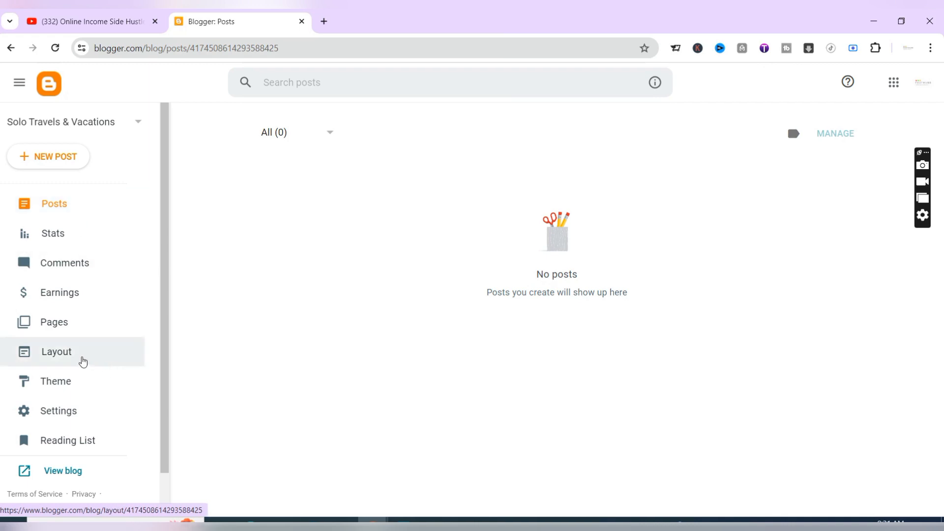
{"action": "left_click", "coordinate": [83, 362]}
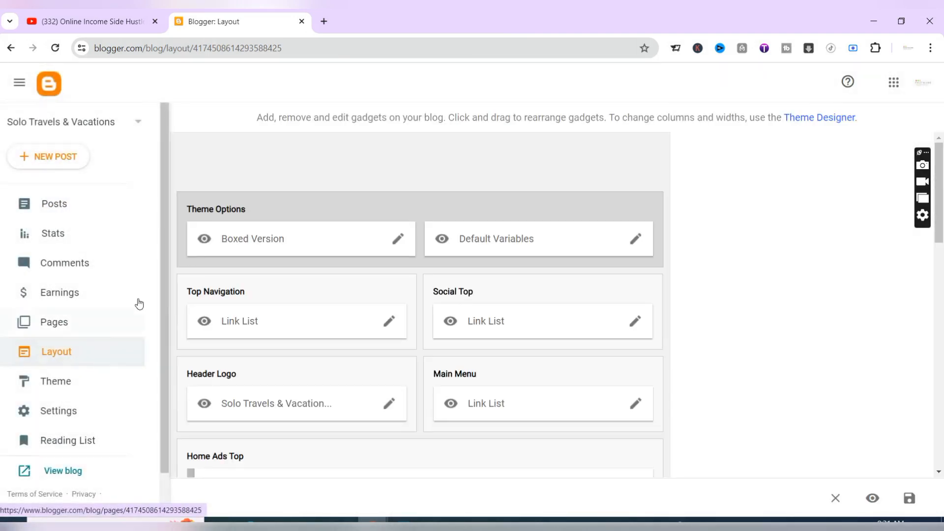
{"action": "left_click", "coordinate": [61, 475]}
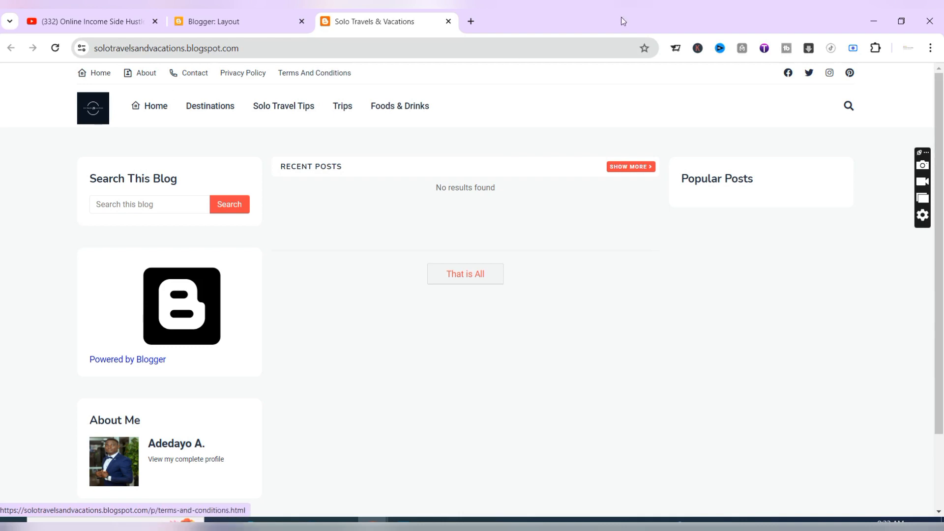
{"action": "left_click", "coordinate": [931, 48]}
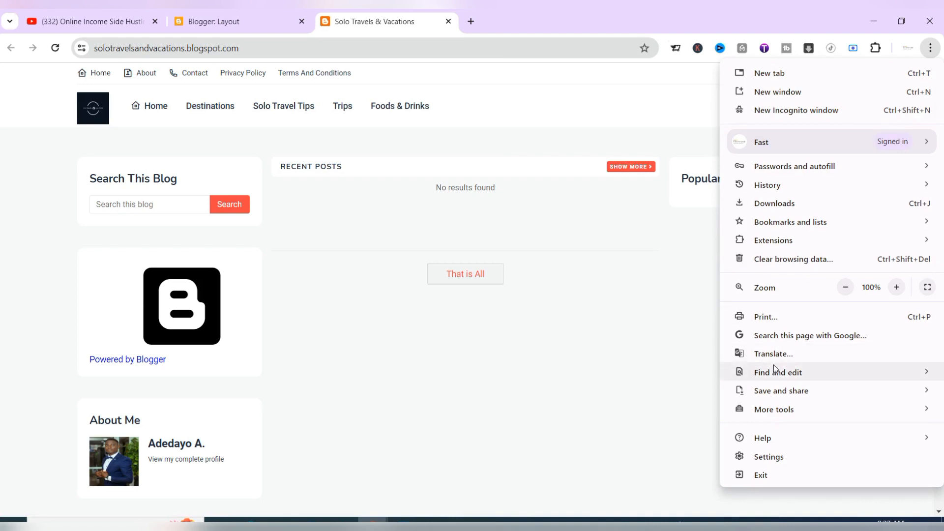
{"action": "mouse_move", "coordinate": [794, 369]}
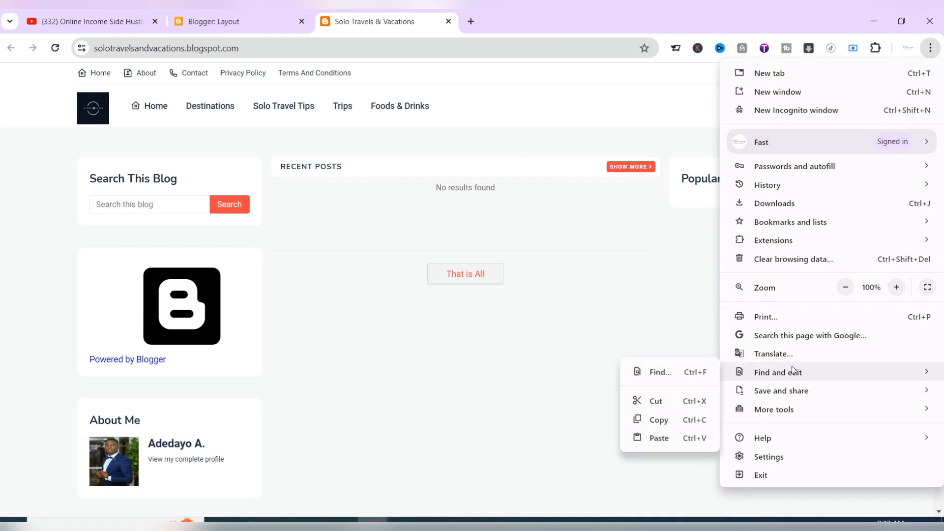
{"action": "mouse_move", "coordinate": [849, 417]}
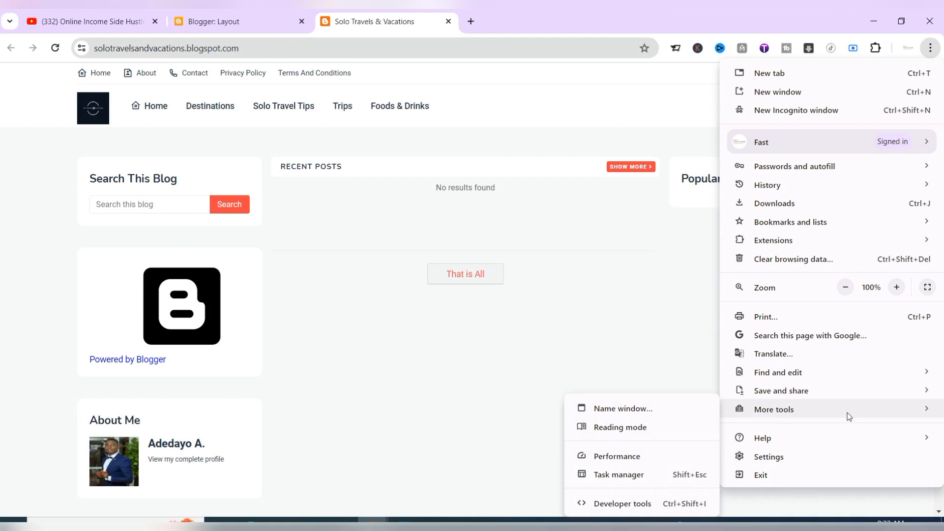
{"action": "left_click", "coordinate": [449, 368]}
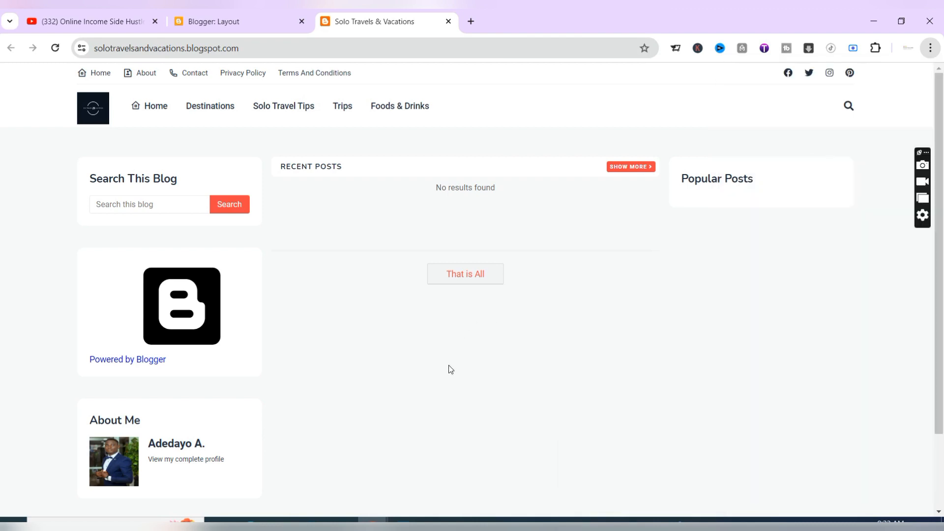
Examine the live Solo Travels & Vacations homepage from header to footer for leftover theme widgets and compare it with the layout
{"action": "scroll", "coordinate": [449, 368], "scroll_direction": "down", "scroll_amount": 1}
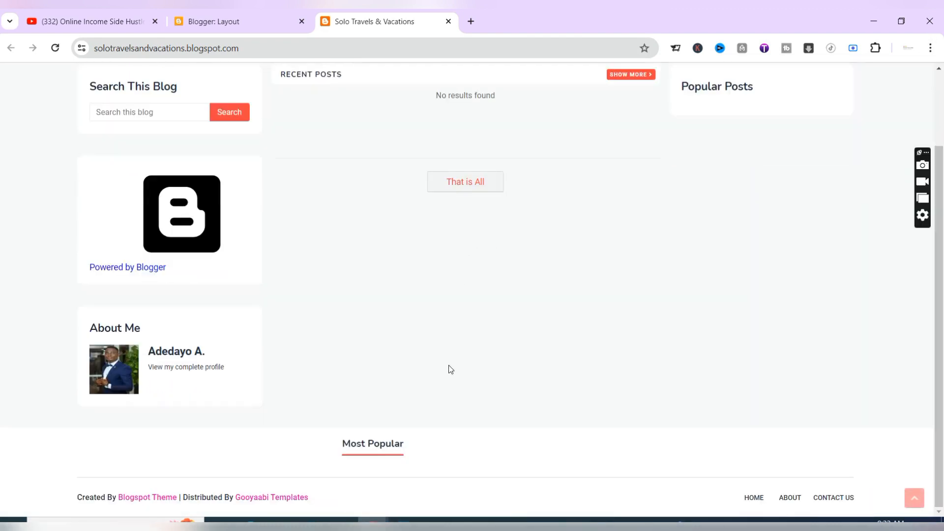
{"action": "scroll", "coordinate": [448, 369], "scroll_direction": "up", "scroll_amount": 2}
{"action": "scroll", "coordinate": [449, 366], "scroll_direction": "up", "scroll_amount": 1}
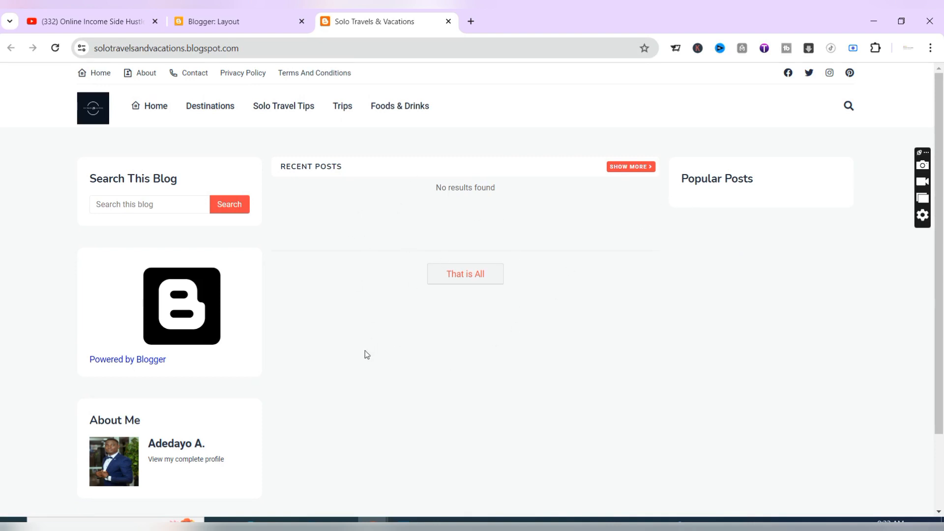
{"action": "scroll", "coordinate": [295, 387], "scroll_direction": "down", "scroll_amount": 2}
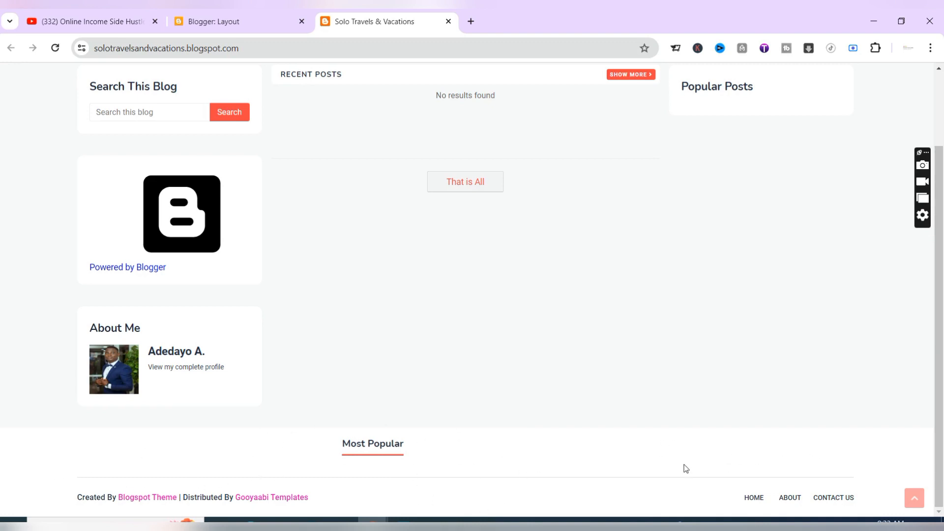
{"action": "scroll", "coordinate": [645, 430], "scroll_direction": "up", "scroll_amount": 2}
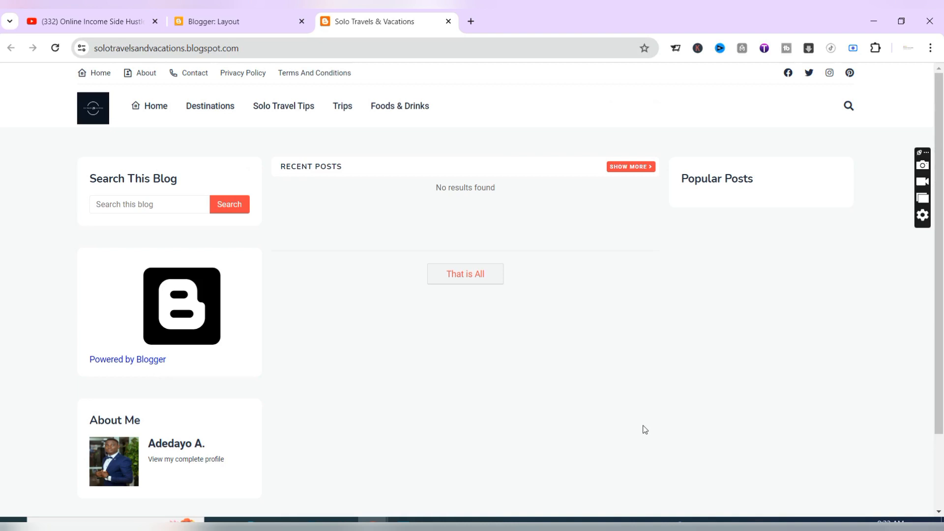
{"action": "left_click", "coordinate": [227, 22]}
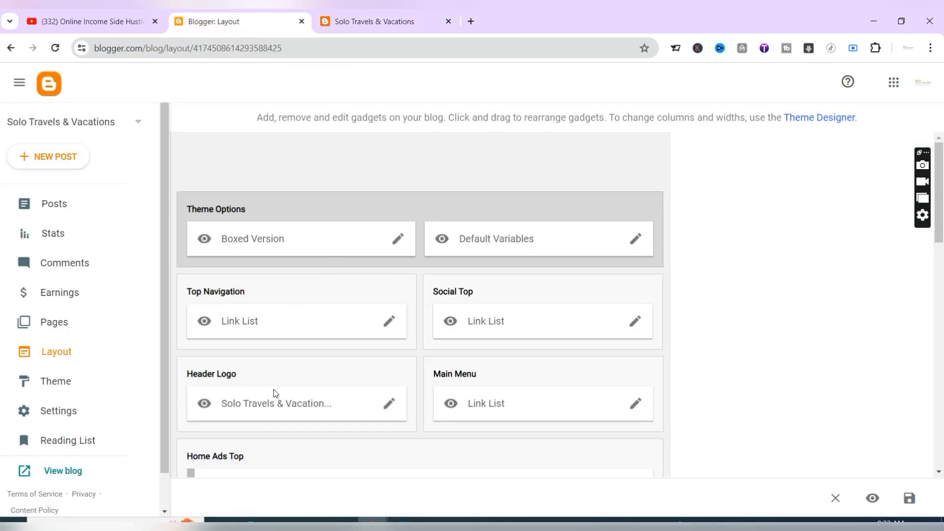
{"action": "left_click", "coordinate": [400, 22]}
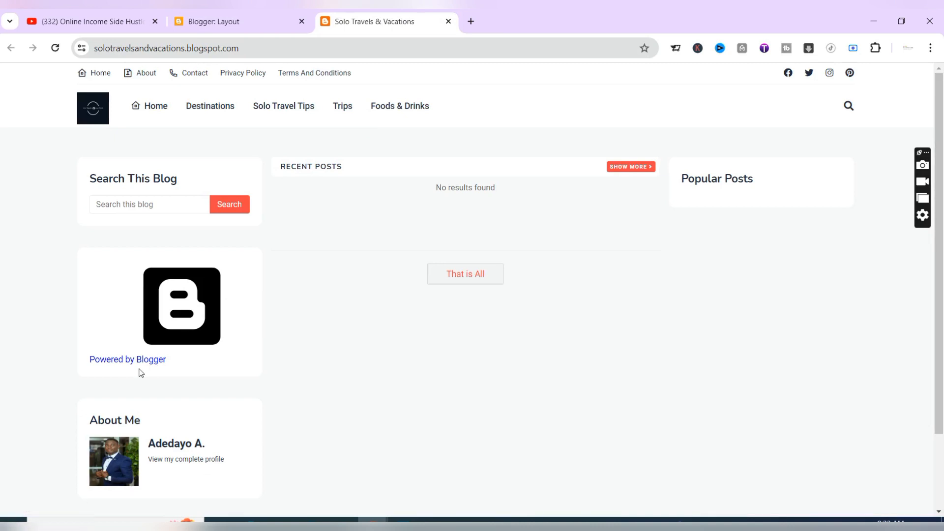
Remove the Attribution gadget from the Sidebar Left section of the blog's layout
{"action": "left_click", "coordinate": [246, 27]}
{"action": "scroll", "coordinate": [360, 339], "scroll_direction": "down", "scroll_amount": 4}
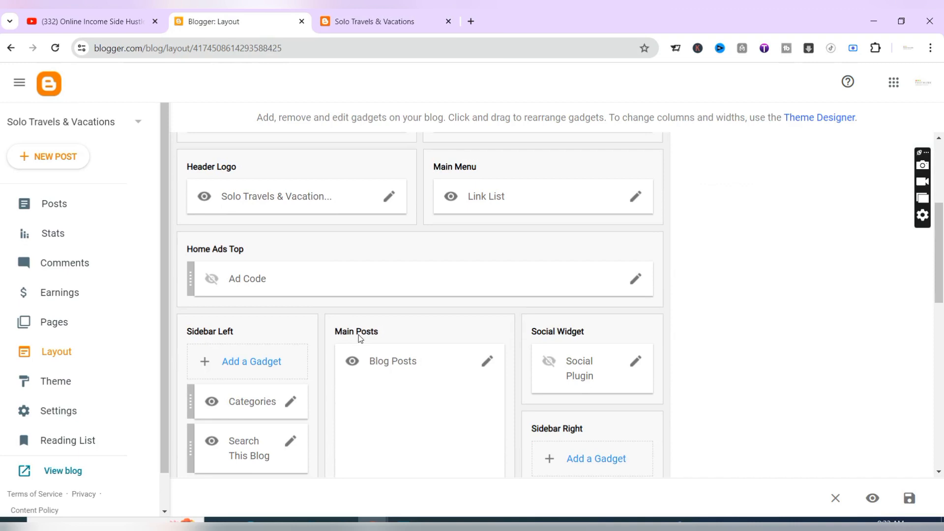
{"action": "scroll", "coordinate": [360, 338], "scroll_direction": "down", "scroll_amount": 2}
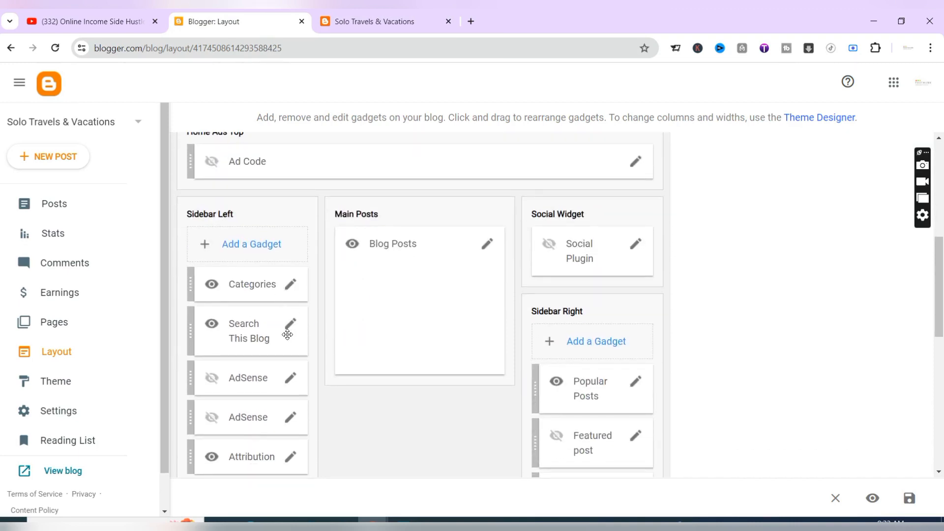
{"action": "scroll", "coordinate": [292, 426], "scroll_direction": "down", "scroll_amount": 1}
{"action": "scroll", "coordinate": [292, 426], "scroll_direction": "down", "scroll_amount": 2}
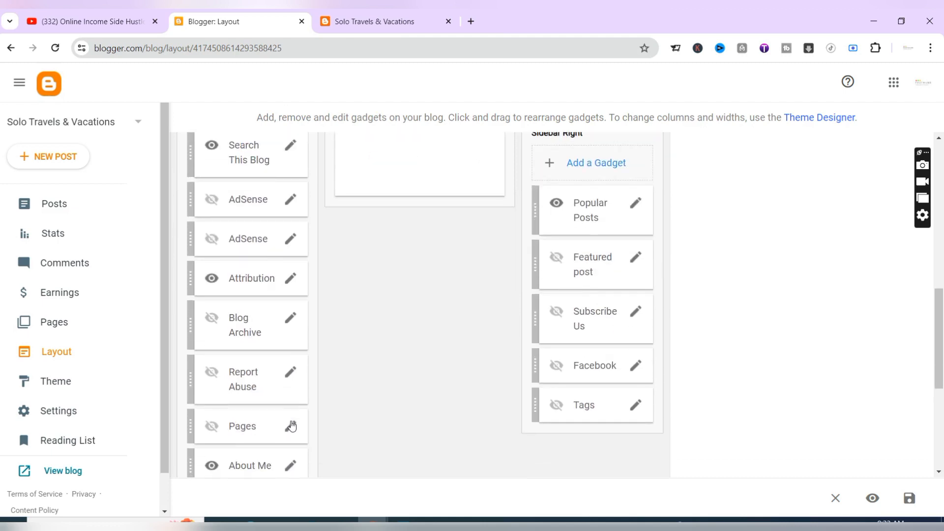
{"action": "scroll", "coordinate": [292, 426], "scroll_direction": "down", "scroll_amount": 1}
{"action": "scroll", "coordinate": [292, 425], "scroll_direction": "up", "scroll_amount": 1}
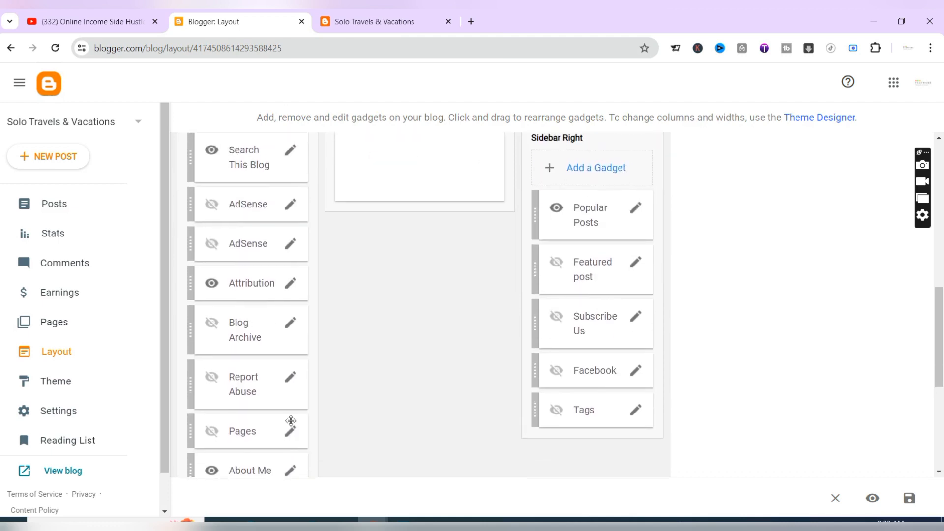
{"action": "left_click", "coordinate": [290, 286]}
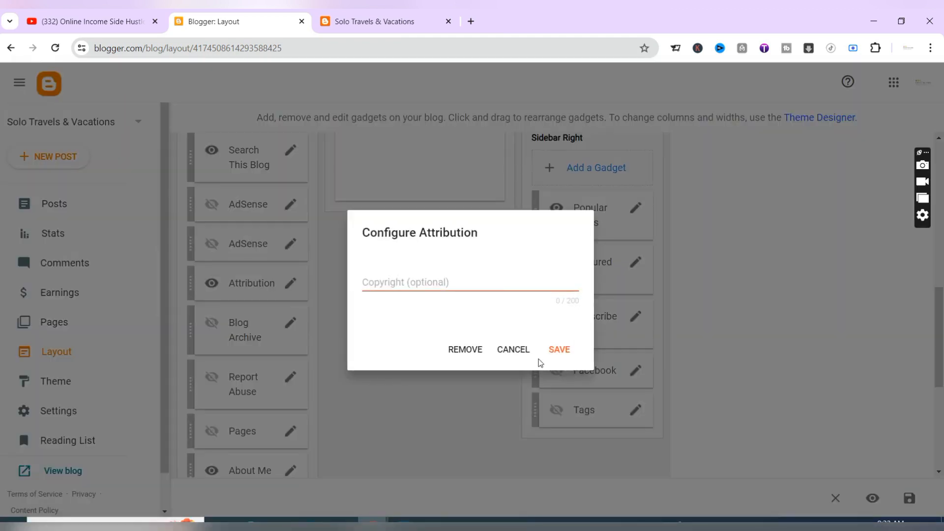
{"action": "left_click", "coordinate": [458, 349]}
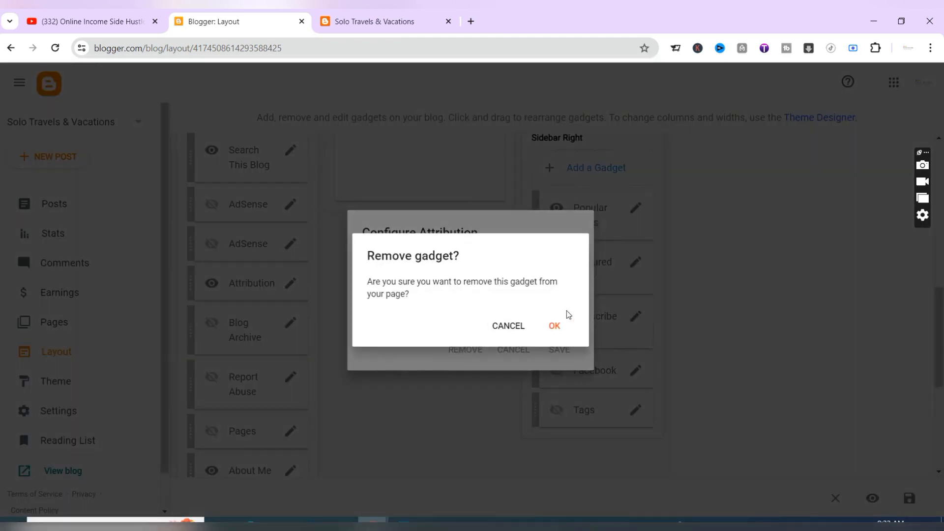
{"action": "left_click", "coordinate": [556, 326]}
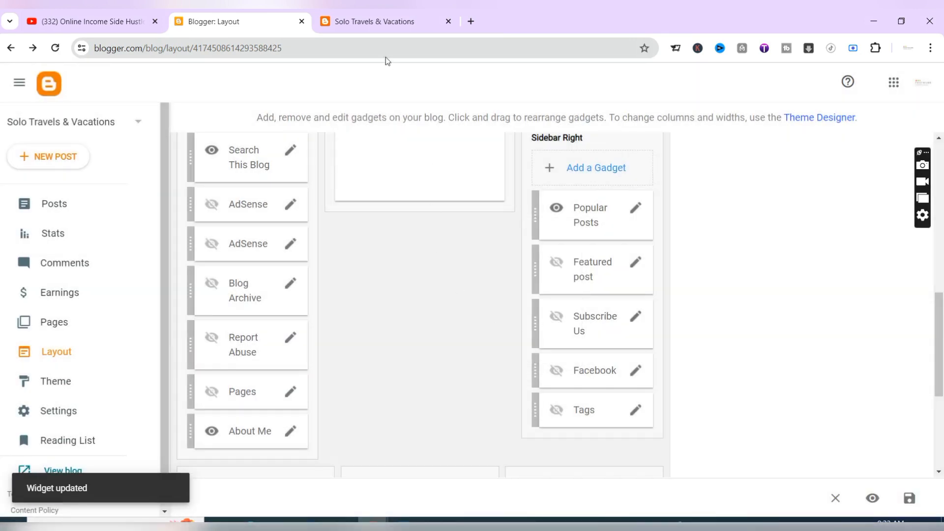
Reload the live blog to check the sidebar and compare its footer with the footer sections in the layout
{"action": "left_click", "coordinate": [372, 22]}
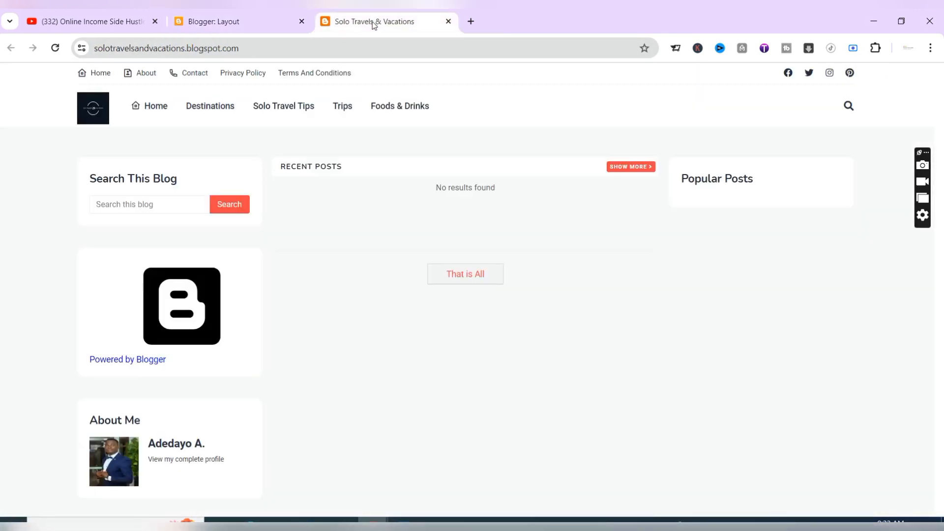
{"action": "left_click", "coordinate": [55, 48]}
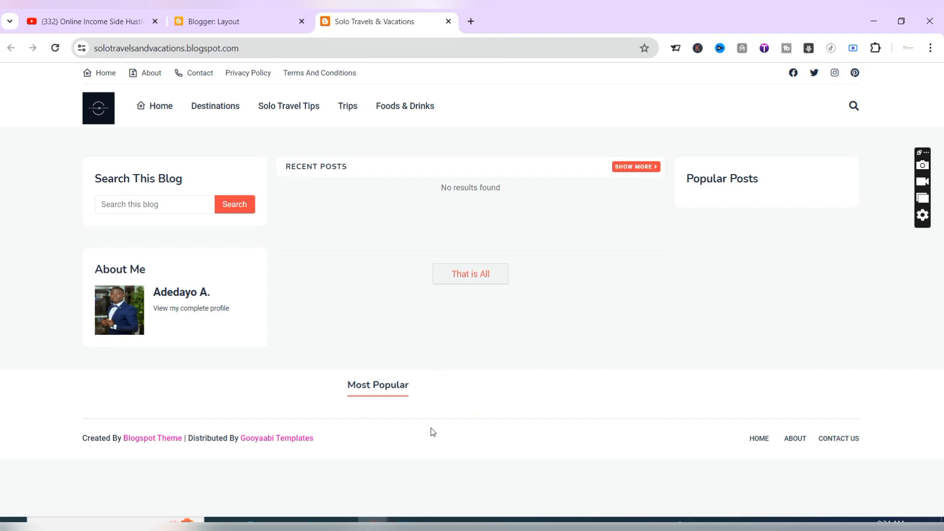
{"action": "left_click", "coordinate": [252, 20]}
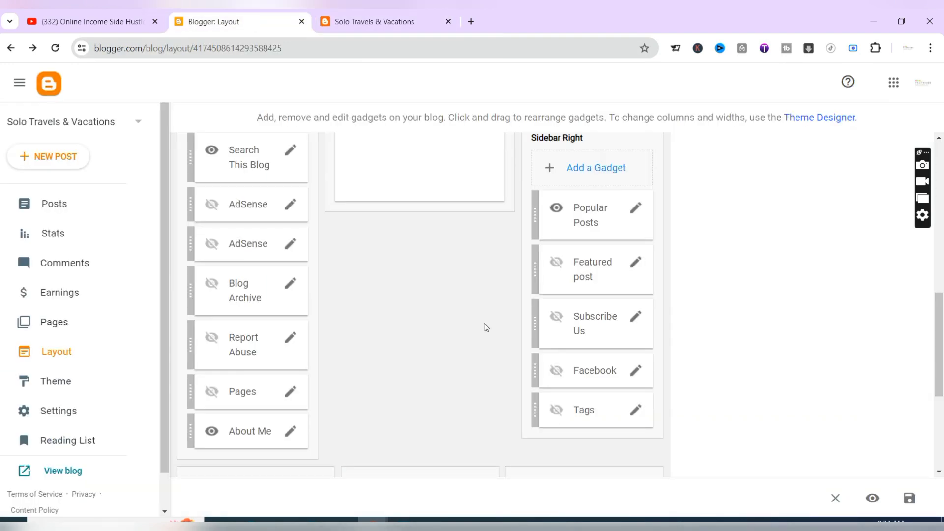
{"action": "scroll", "coordinate": [486, 328], "scroll_direction": "down", "scroll_amount": 3}
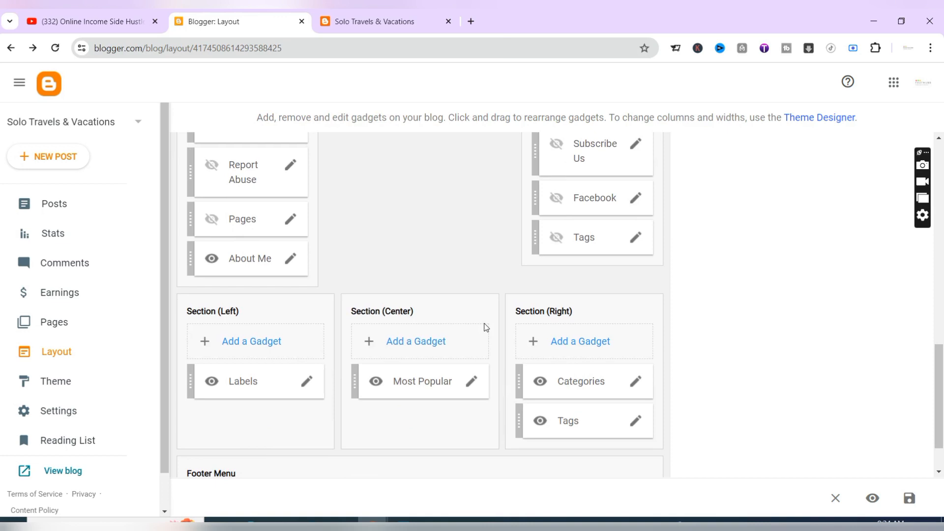
{"action": "left_click", "coordinate": [380, 21]}
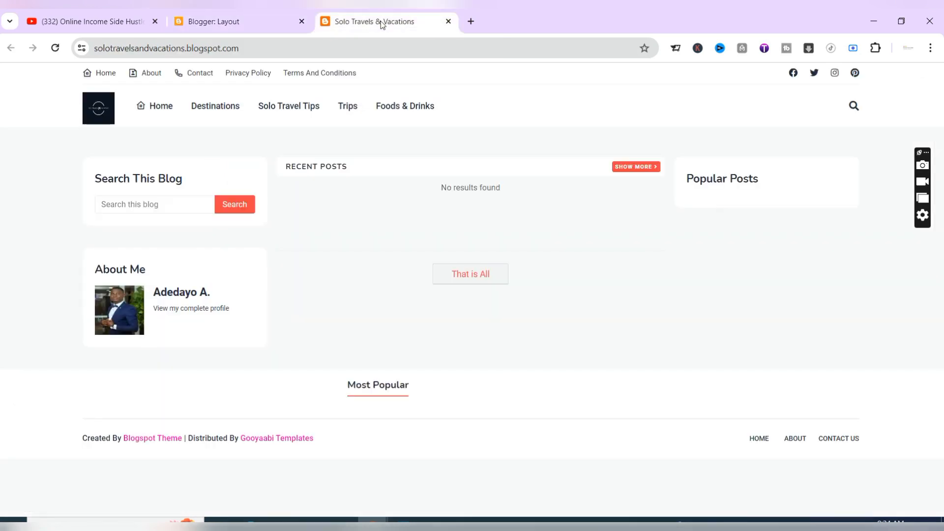
{"action": "left_click", "coordinate": [264, 21]}
{"action": "scroll", "coordinate": [415, 235], "scroll_direction": "down", "scroll_amount": 1}
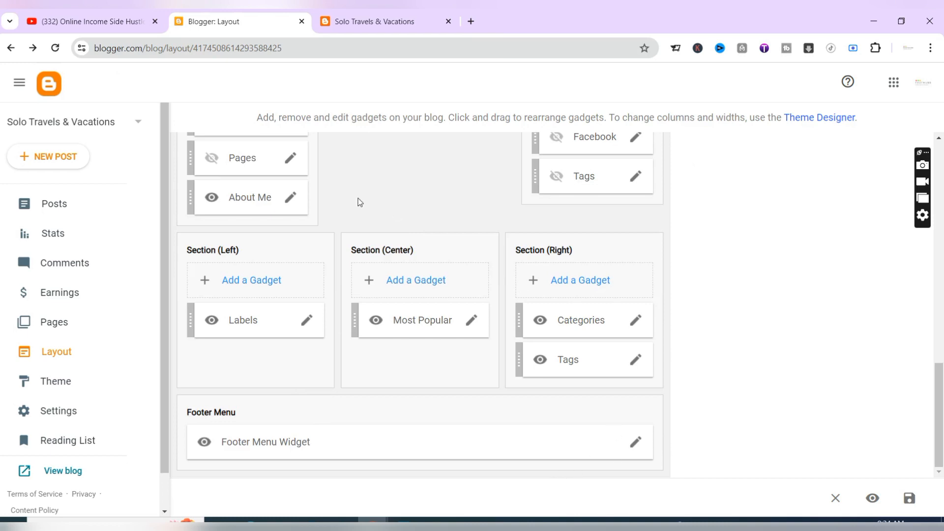
{"action": "left_click", "coordinate": [381, 22]}
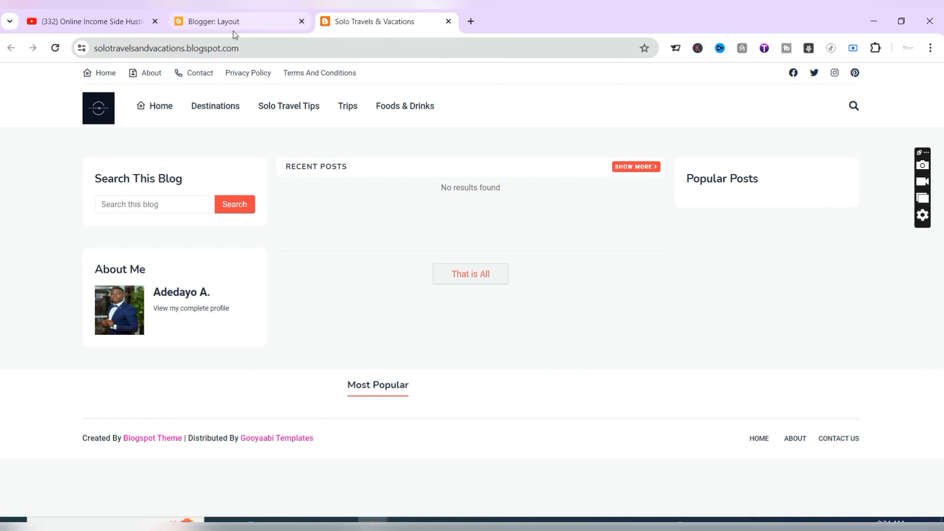
{"action": "left_click", "coordinate": [248, 23]}
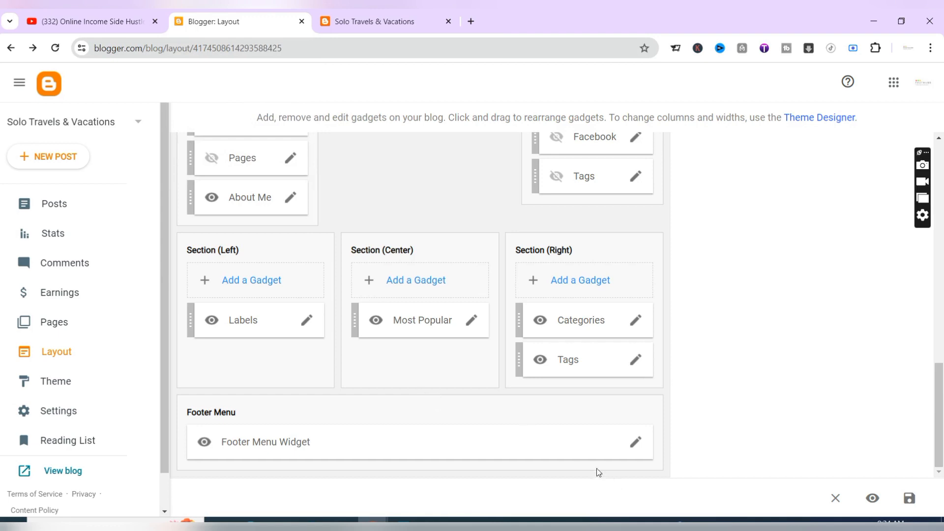
Review the links in the Footer Menu Widget's list and leave it without saving
{"action": "left_click", "coordinate": [635, 443]}
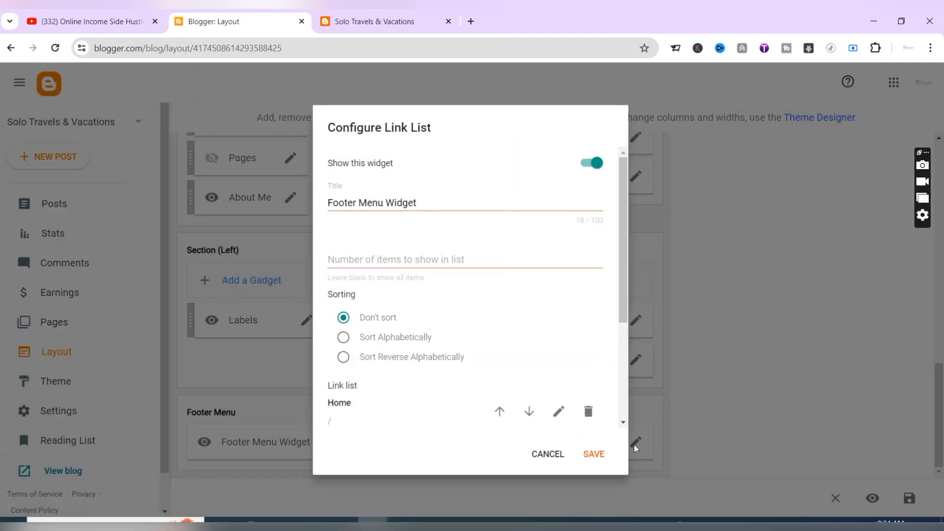
{"action": "scroll", "coordinate": [541, 341], "scroll_direction": "down", "scroll_amount": 3}
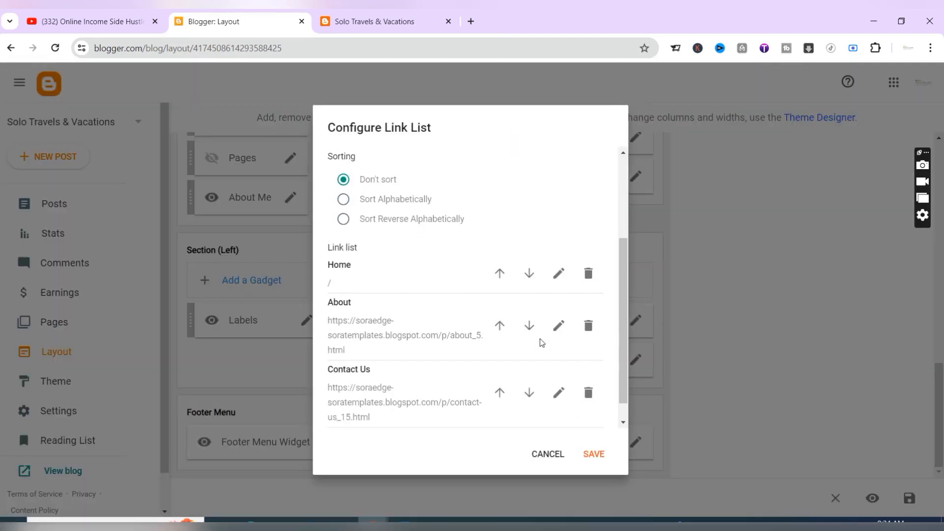
{"action": "scroll", "coordinate": [541, 342], "scroll_direction": "down", "scroll_amount": 1}
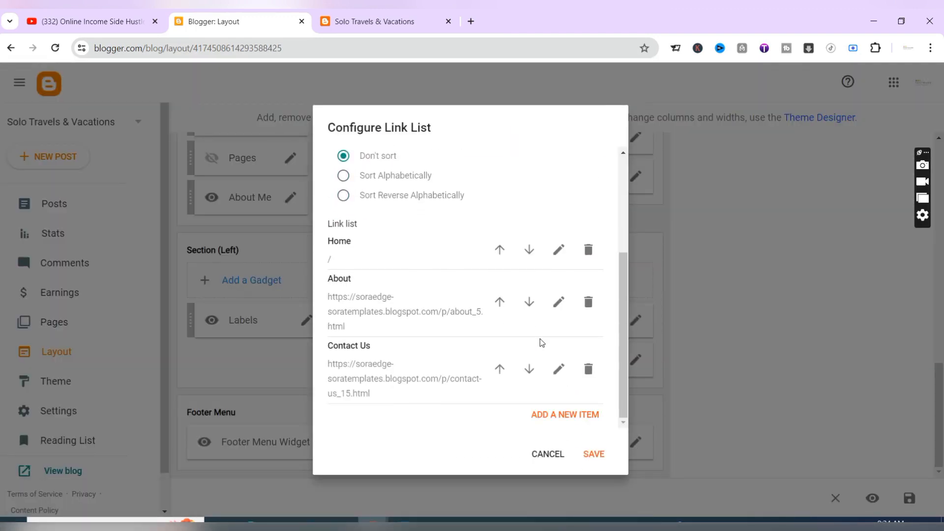
{"action": "left_click", "coordinate": [550, 456]}
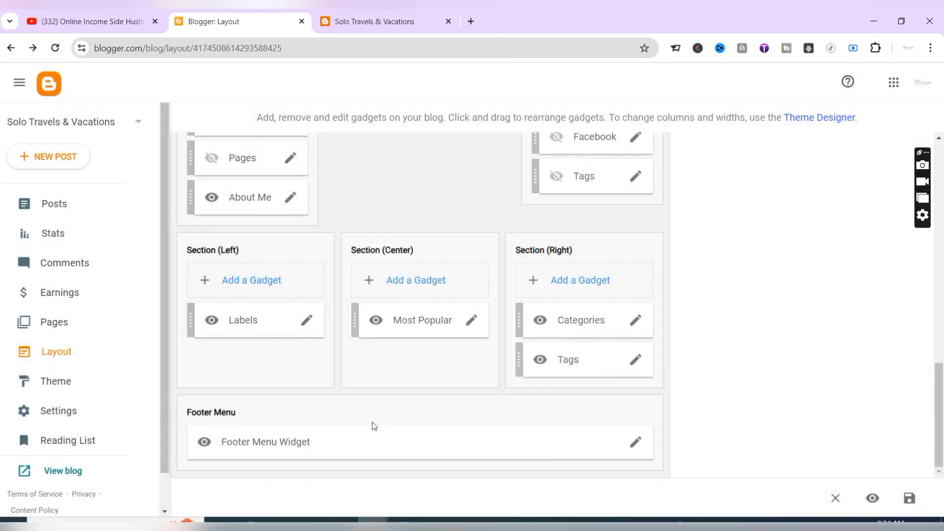
Review the settings of the Labels, Most Popular and Categories gadgets in the footer sections, leaving each without saving
{"action": "left_click", "coordinate": [306, 319]}
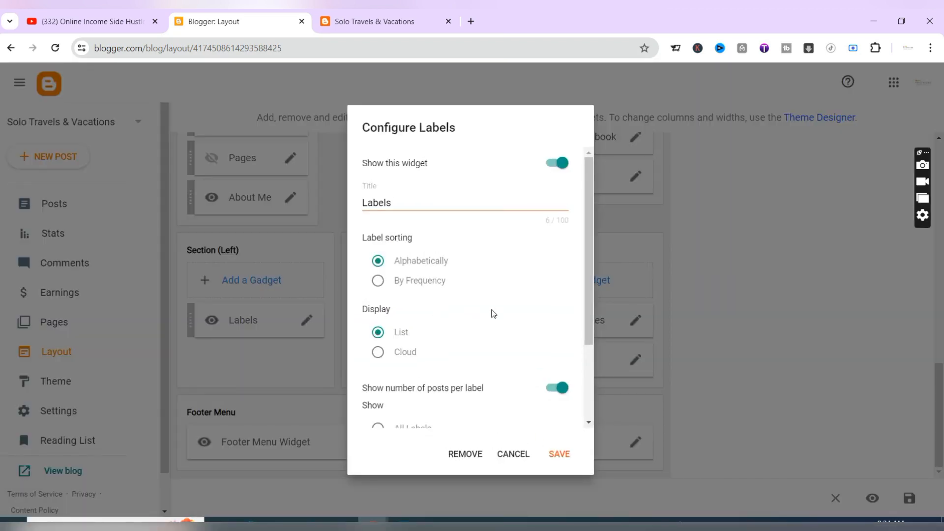
{"action": "scroll", "coordinate": [493, 313], "scroll_direction": "down", "scroll_amount": 2}
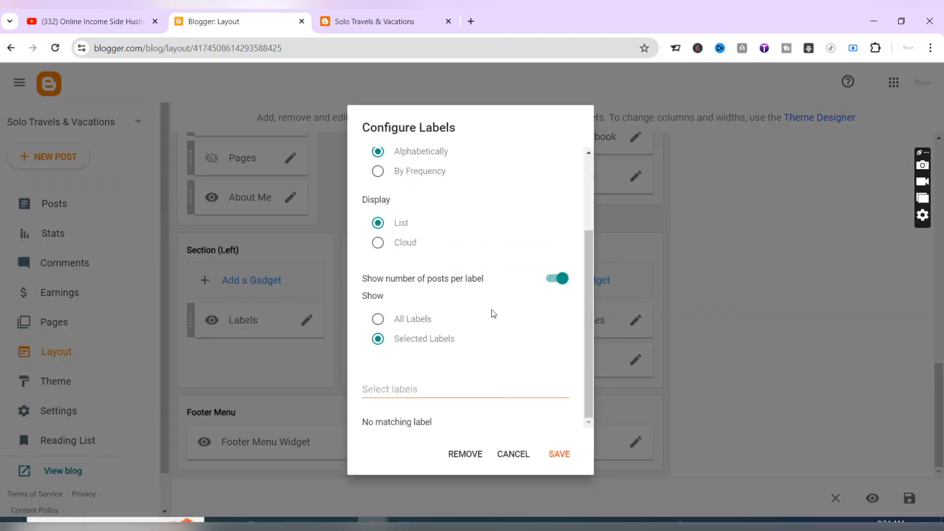
{"action": "scroll", "coordinate": [494, 313], "scroll_direction": "up", "scroll_amount": 2}
{"action": "scroll", "coordinate": [494, 313], "scroll_direction": "down", "scroll_amount": 2}
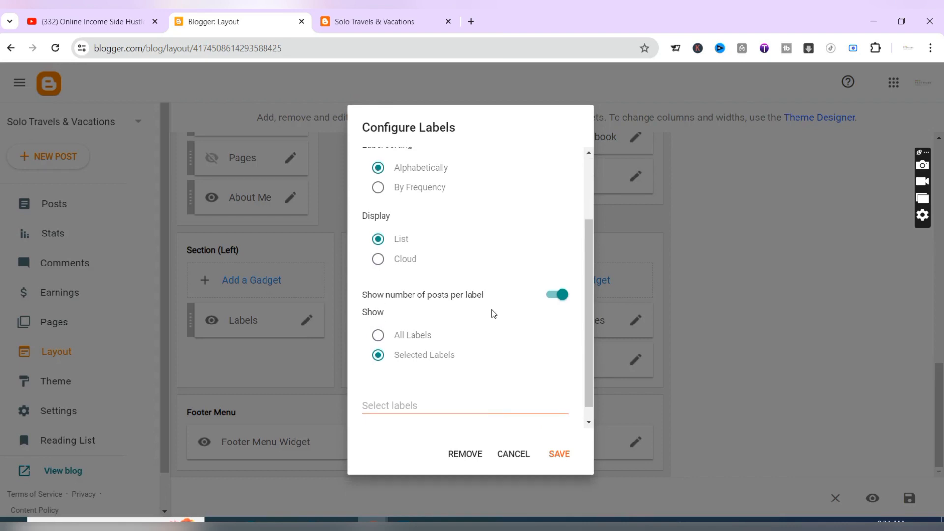
{"action": "scroll", "coordinate": [494, 314], "scroll_direction": "up", "scroll_amount": 2}
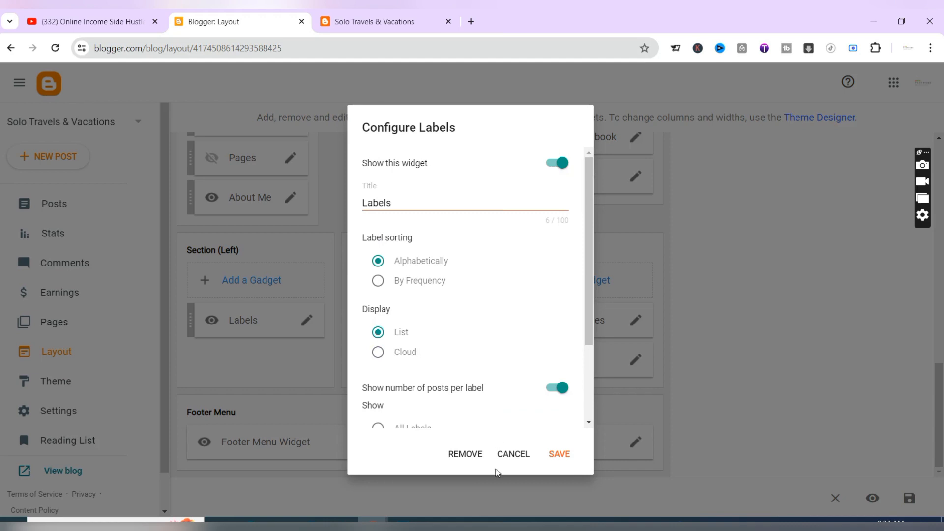
{"action": "left_click", "coordinate": [516, 455]}
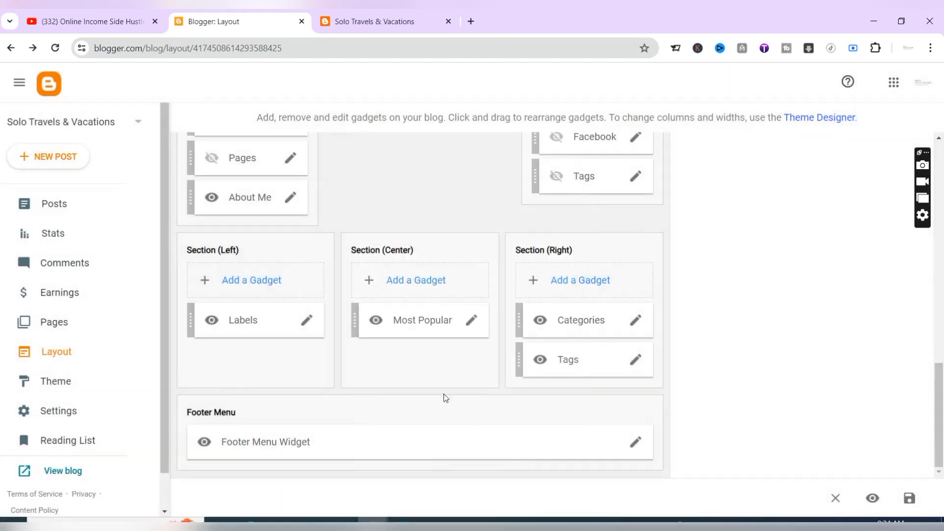
{"action": "left_click", "coordinate": [472, 322]}
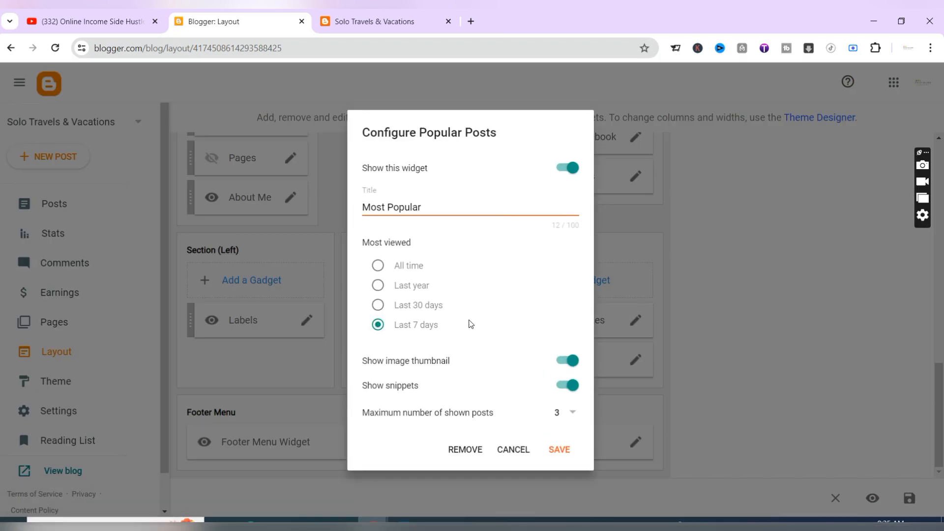
{"action": "left_click", "coordinate": [514, 451]}
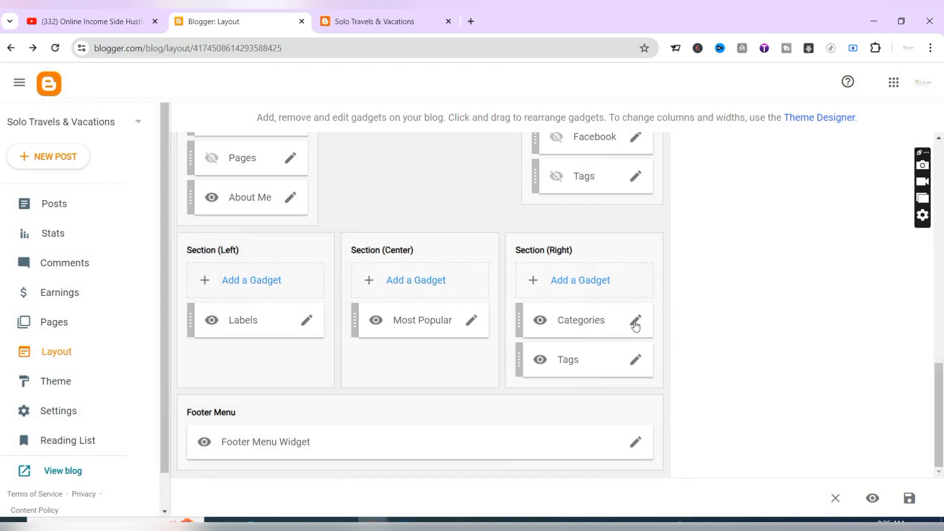
{"action": "left_click", "coordinate": [635, 320]}
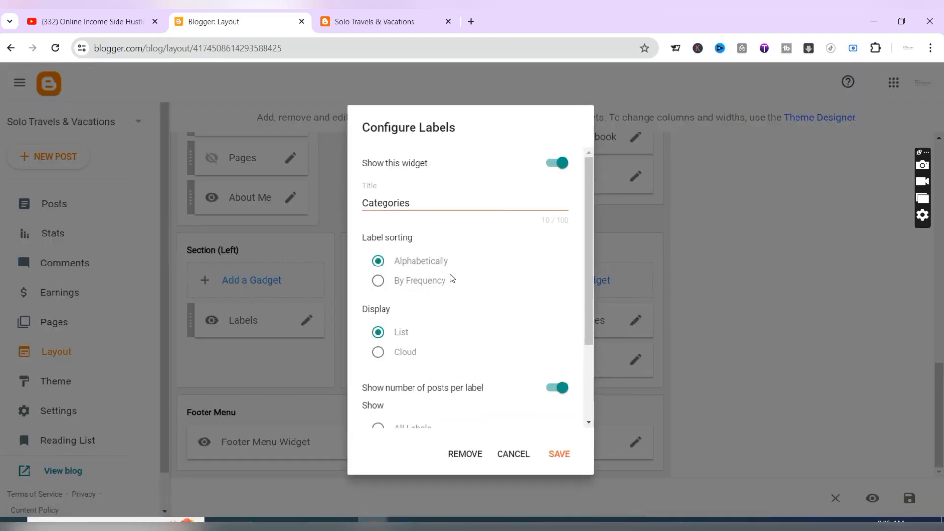
{"action": "scroll", "coordinate": [451, 279], "scroll_direction": "down", "scroll_amount": 3}
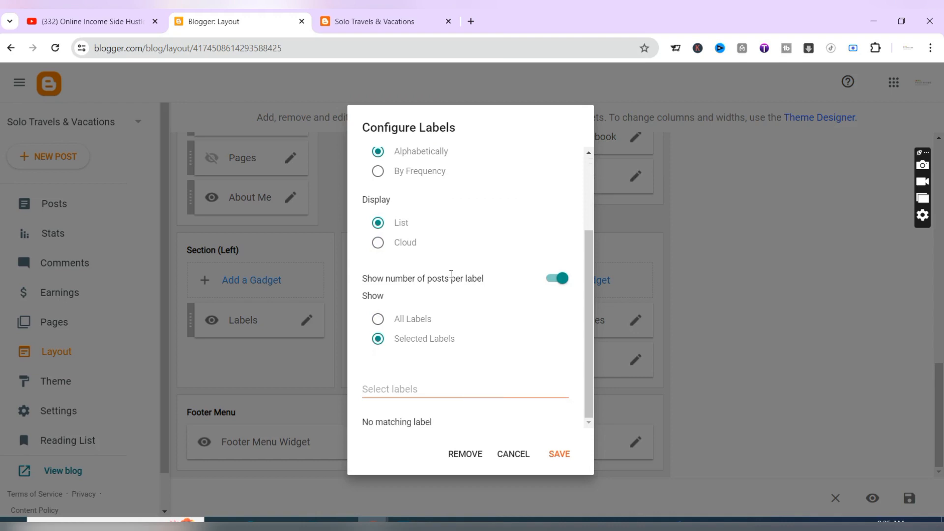
{"action": "scroll", "coordinate": [451, 275], "scroll_direction": "up", "scroll_amount": 3}
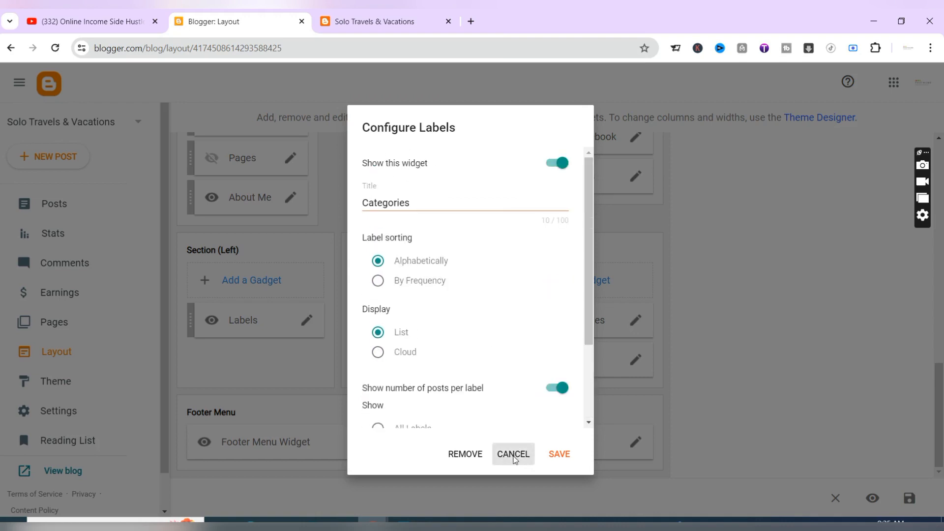
{"action": "left_click", "coordinate": [514, 455]}
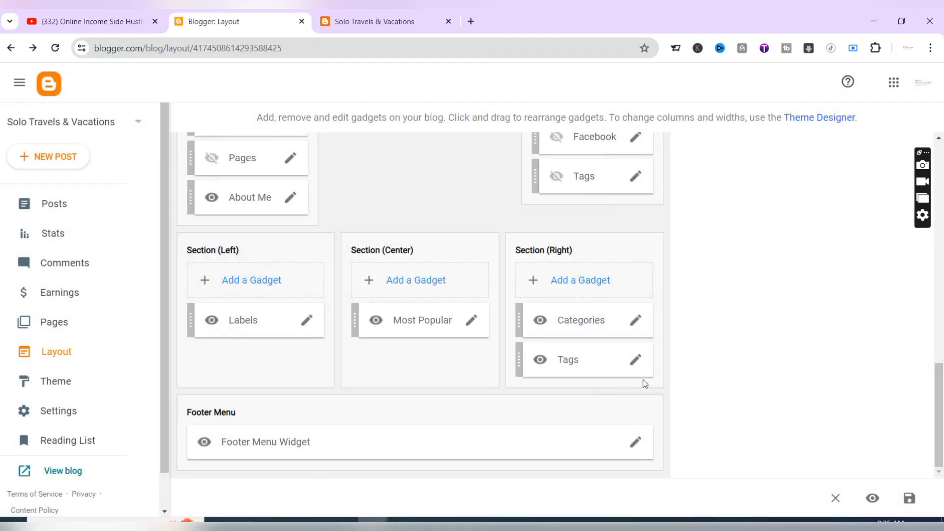
Hide the Tags gadget in Section (Right) of the blog's layout and save its configuration
{"action": "left_click", "coordinate": [635, 364]}
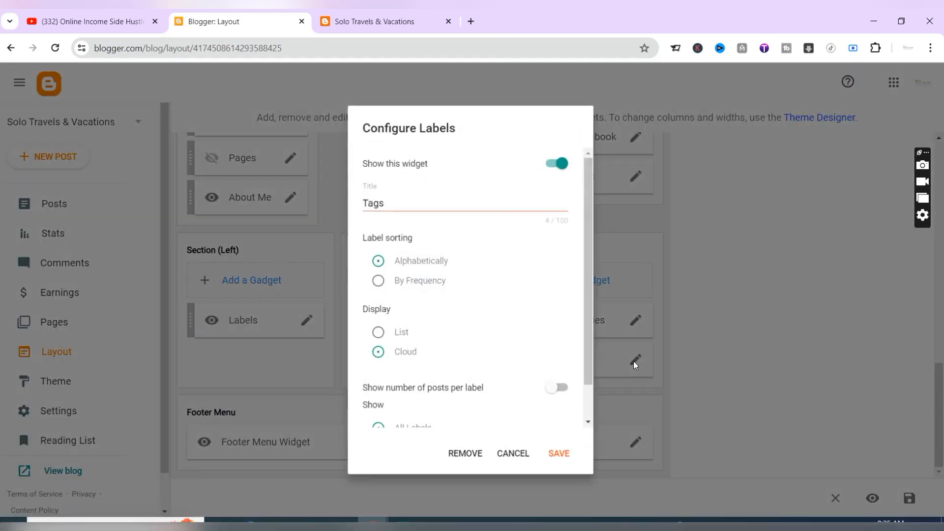
{"action": "scroll", "coordinate": [469, 241], "scroll_direction": "down", "scroll_amount": 1}
{"action": "scroll", "coordinate": [467, 240], "scroll_direction": "up", "scroll_amount": 1}
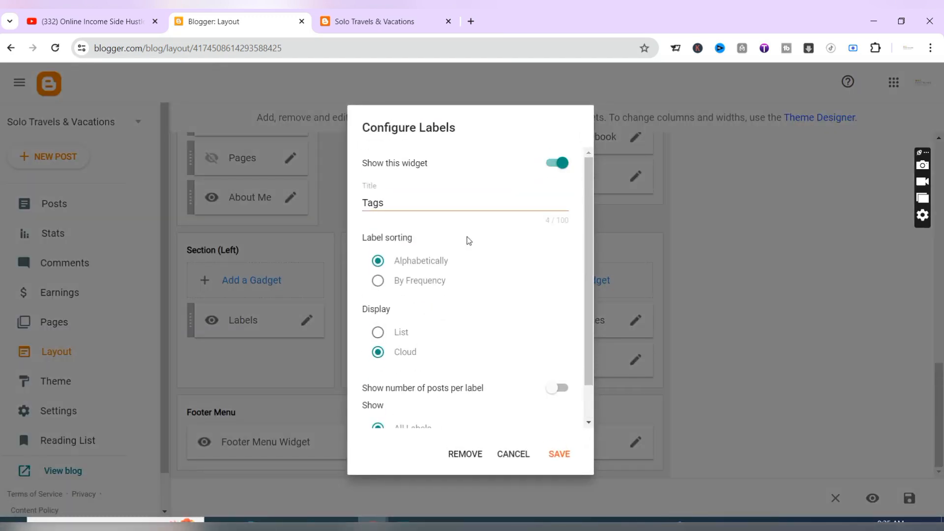
{"action": "left_click", "coordinate": [555, 165]}
{"action": "left_click", "coordinate": [562, 458]}
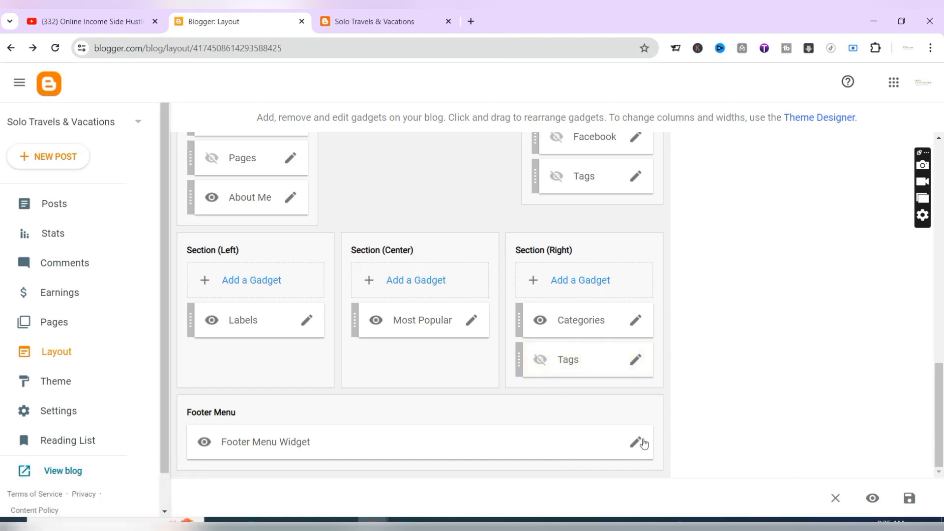
Open the About page from the live blog's top navigation, copy its web address and return to the homepage
{"action": "scroll", "coordinate": [471, 330], "scroll_direction": "up", "scroll_amount": 8}
{"action": "scroll", "coordinate": [470, 330], "scroll_direction": "up", "scroll_amount": 8}
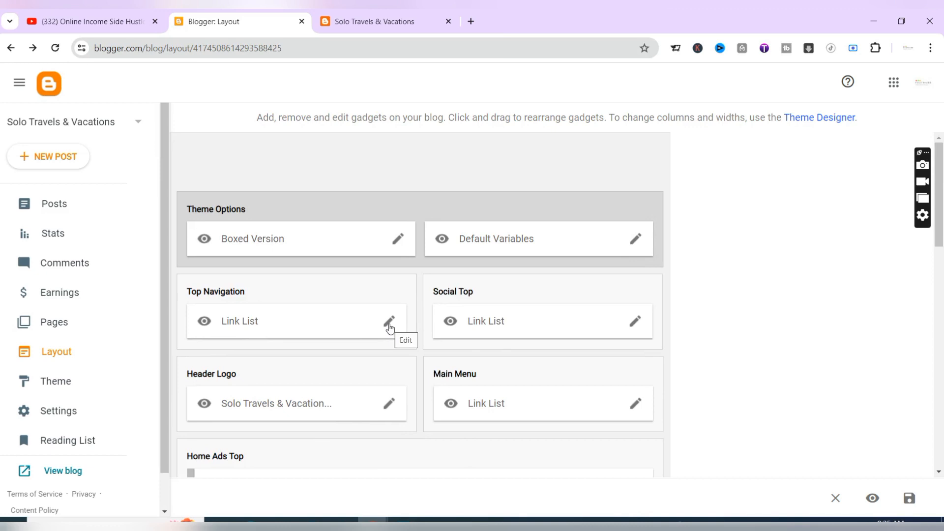
{"action": "left_click", "coordinate": [373, 23]}
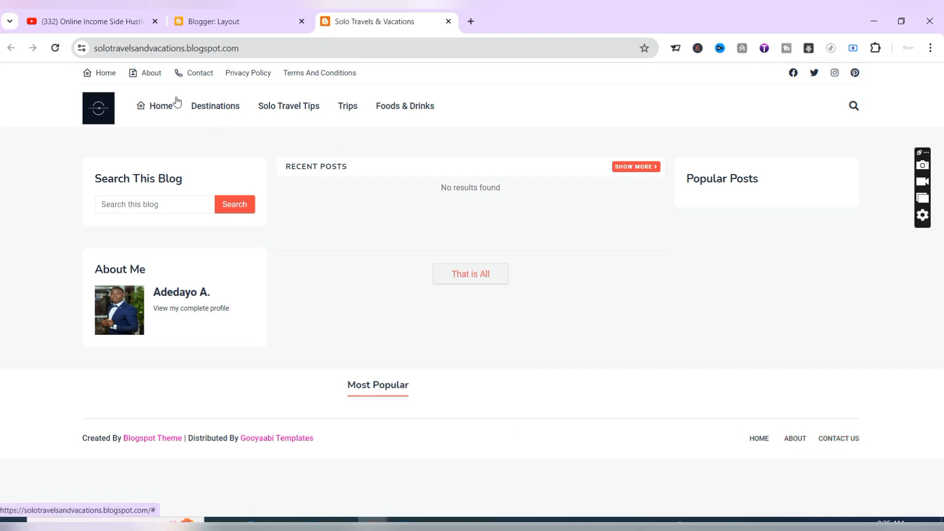
{"action": "left_click", "coordinate": [149, 77]}
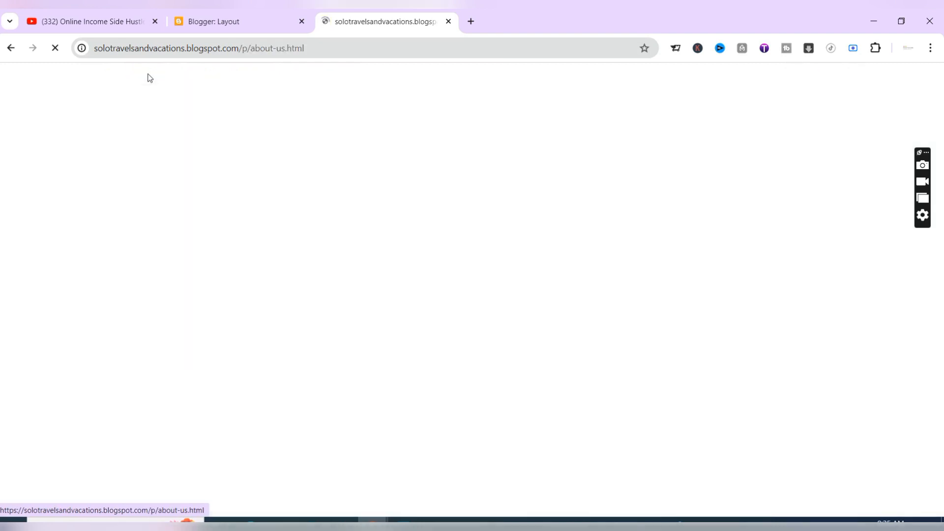
{"action": "left_click", "coordinate": [195, 50]}
{"action": "key", "text": "ctrl+c"}
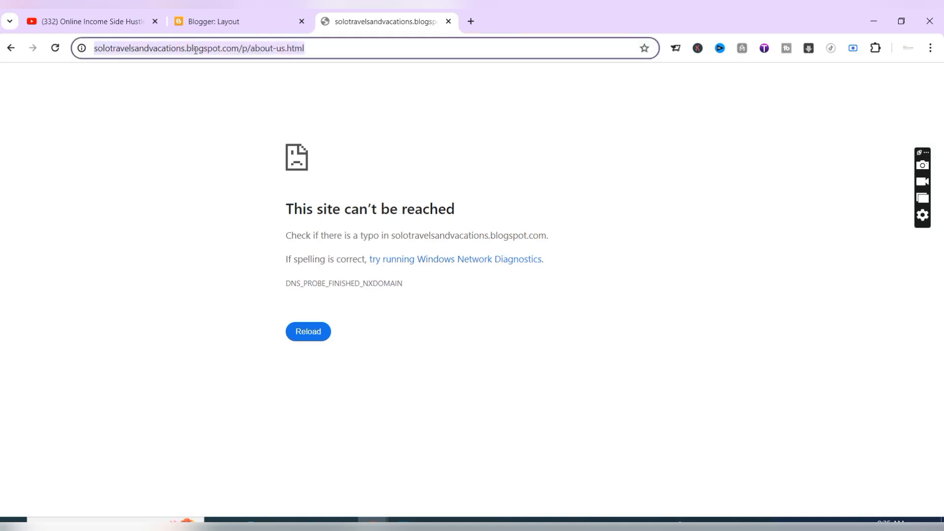
{"action": "left_click", "coordinate": [8, 50]}
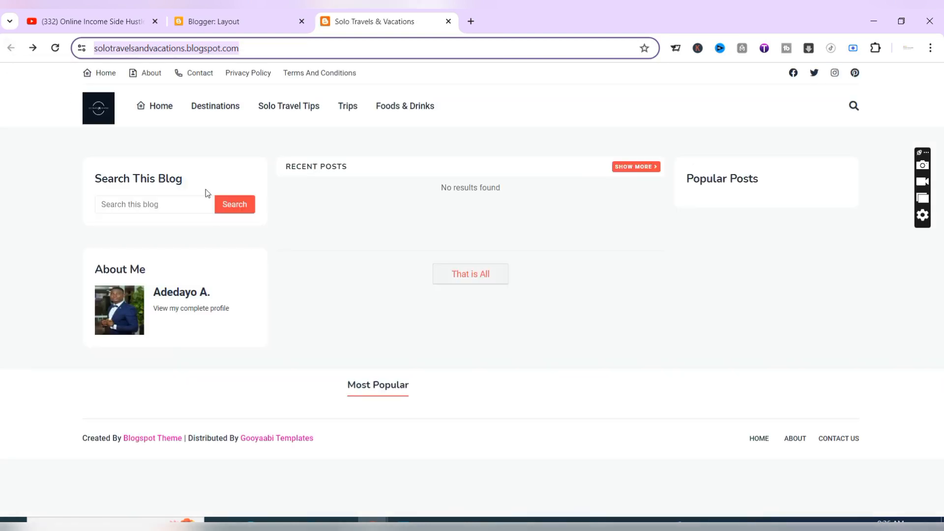
{"action": "left_click", "coordinate": [232, 15]}
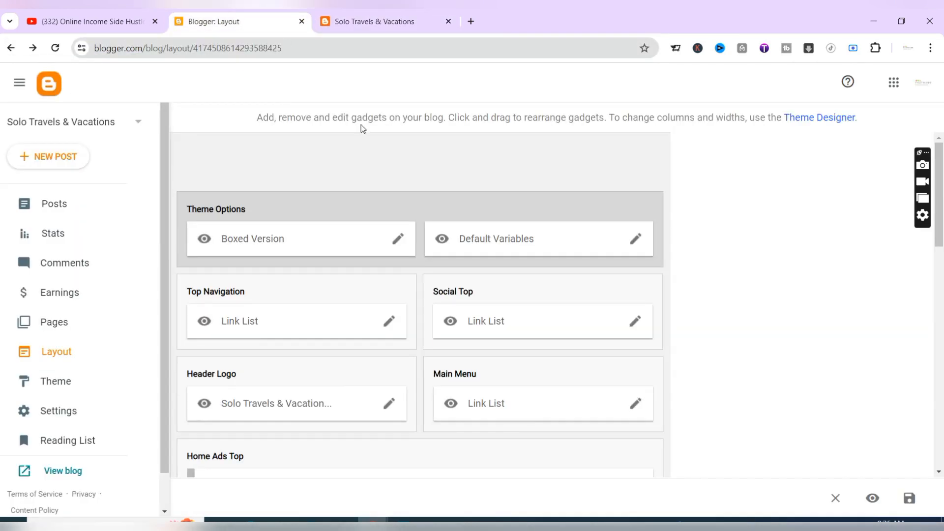
{"action": "scroll", "coordinate": [431, 329], "scroll_direction": "down", "scroll_amount": 10}
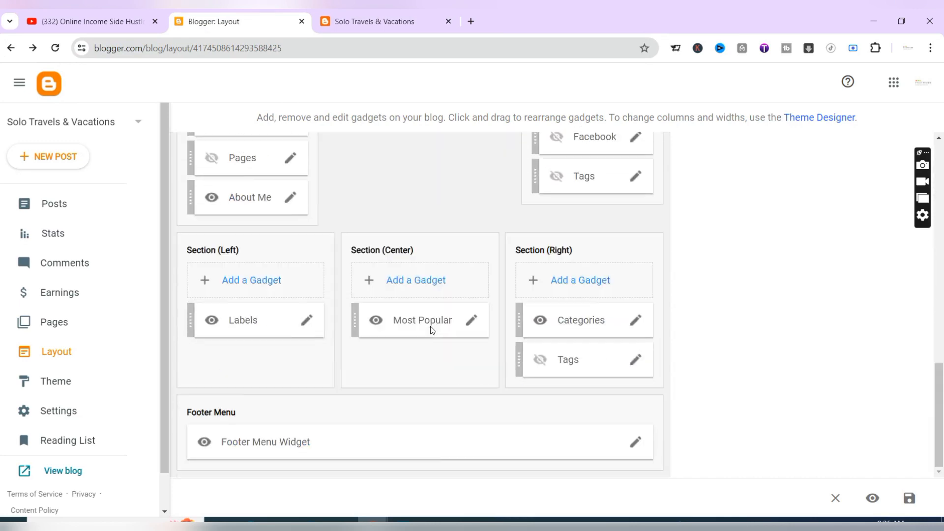
{"action": "left_click", "coordinate": [636, 442]}
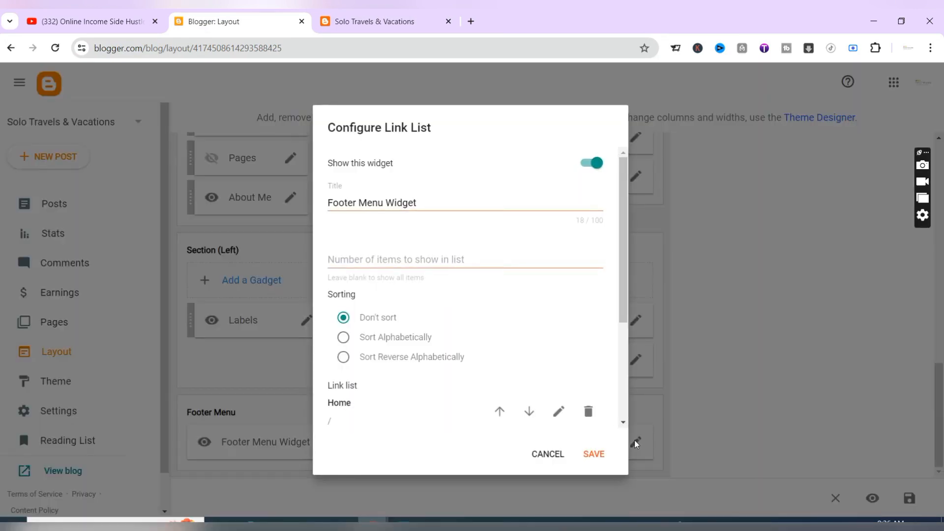
{"action": "scroll", "coordinate": [572, 399], "scroll_direction": "down", "scroll_amount": 3}
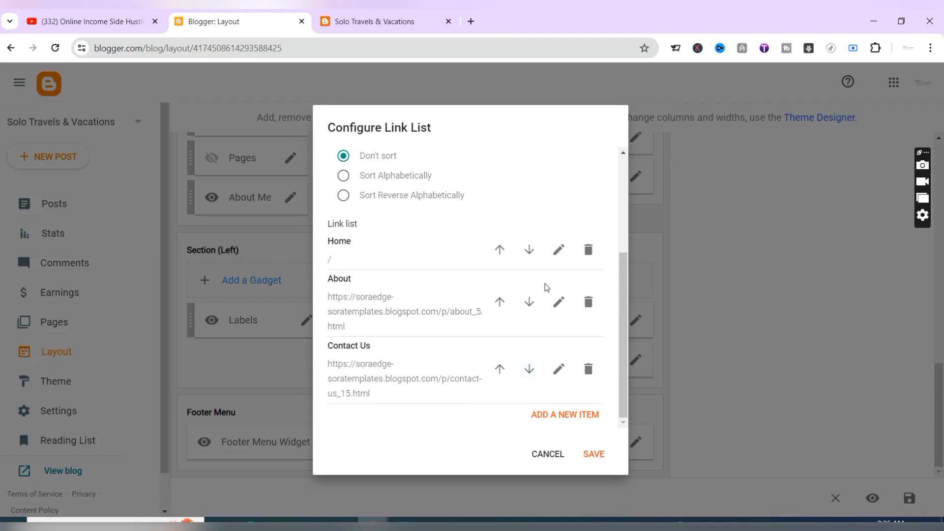
{"action": "left_click", "coordinate": [554, 301]}
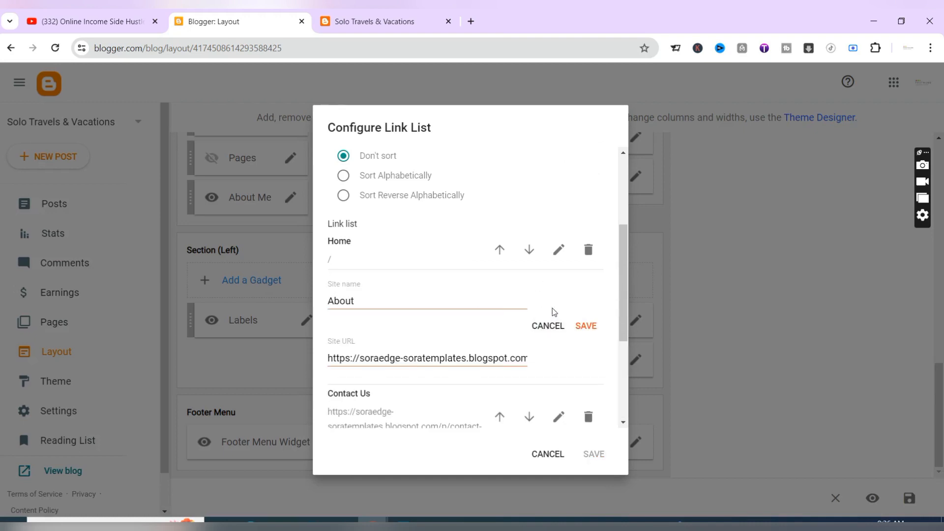
{"action": "double_click", "coordinate": [395, 358]}
{"action": "key", "text": "ctrl+a"}
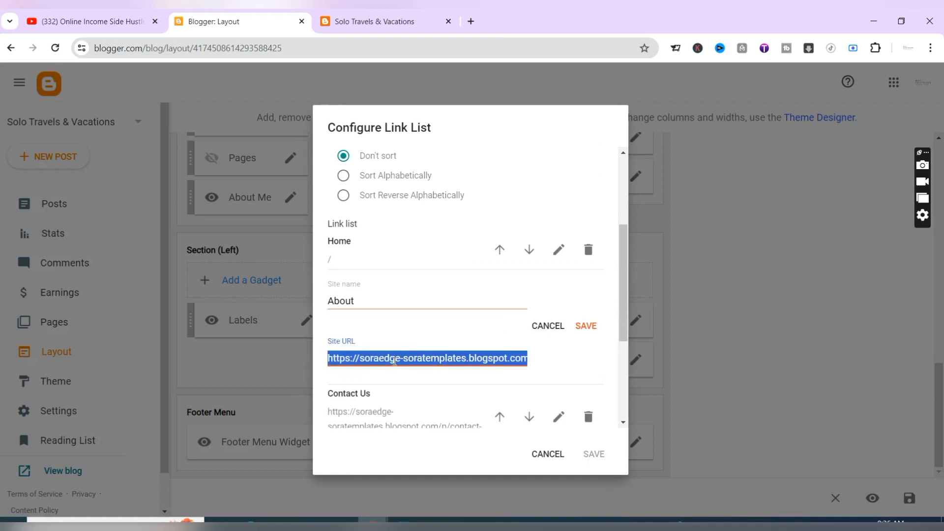
{"action": "key", "text": "BackSpace"}
{"action": "key", "text": "ctrl+v"}
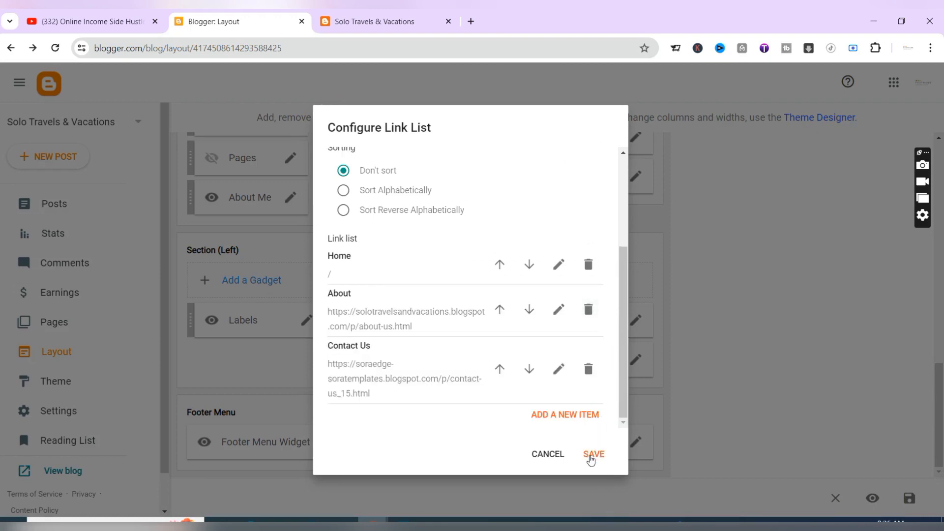
Open the Contact page from the live blog's top navigation and copy its web address
{"action": "left_click", "coordinate": [394, 26]}
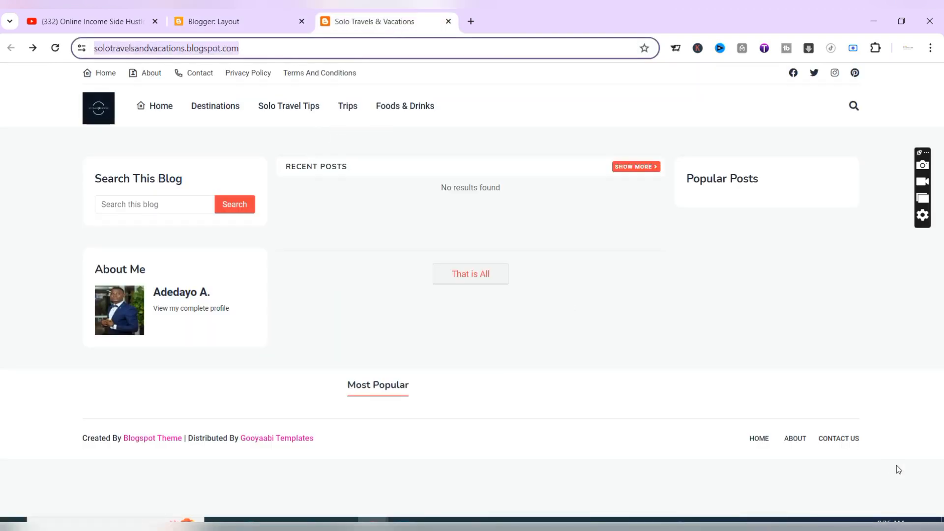
{"action": "left_click", "coordinate": [200, 74]}
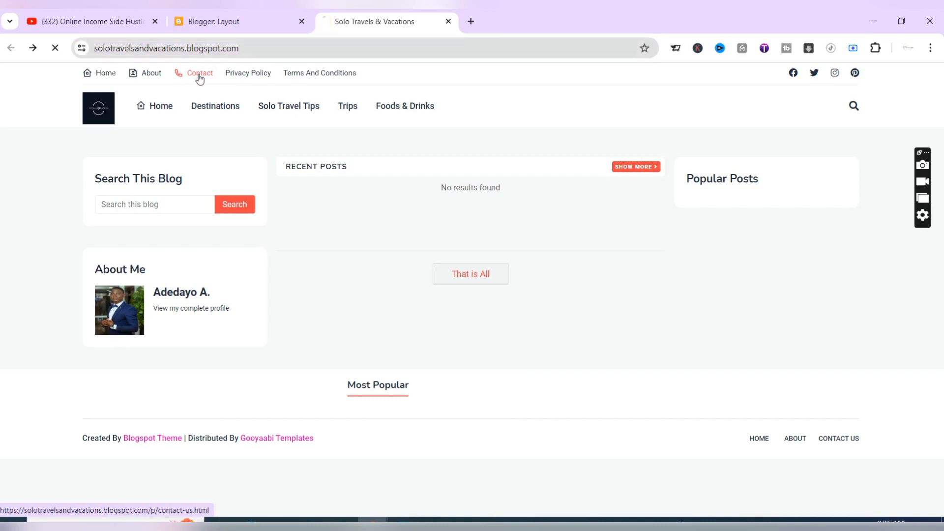
{"action": "left_click", "coordinate": [238, 49]}
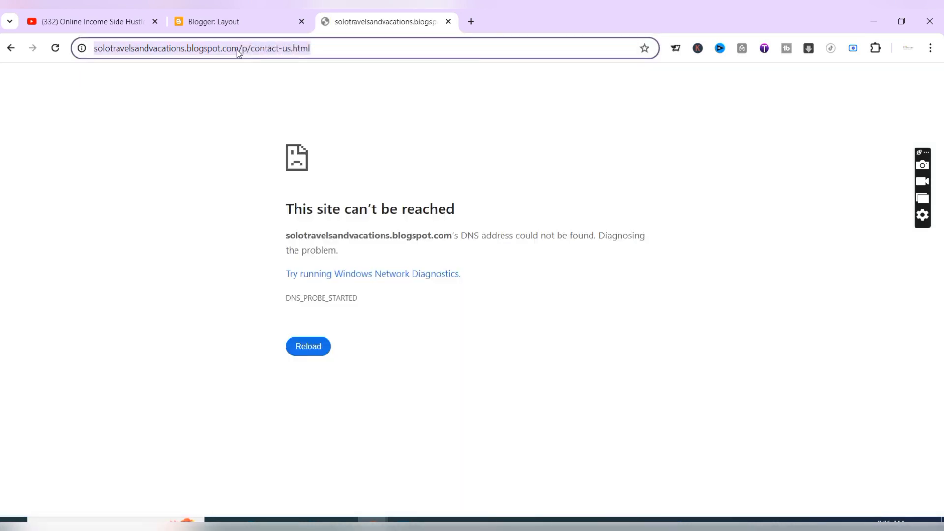
{"action": "right_click", "coordinate": [237, 49]}
{"action": "left_click", "coordinate": [290, 166]}
{"action": "left_click", "coordinate": [221, 22]}
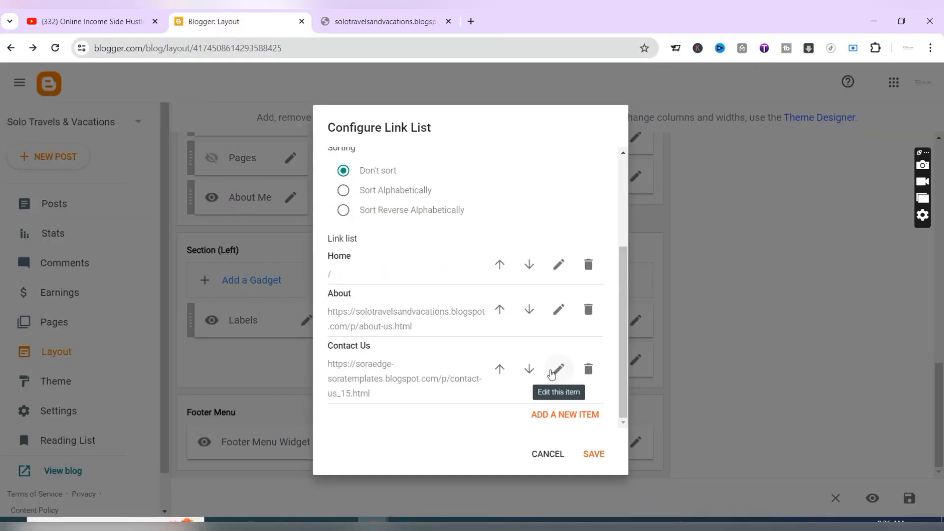
{"action": "left_click", "coordinate": [555, 369]}
{"action": "scroll", "coordinate": [421, 379], "scroll_direction": "down", "scroll_amount": 3}
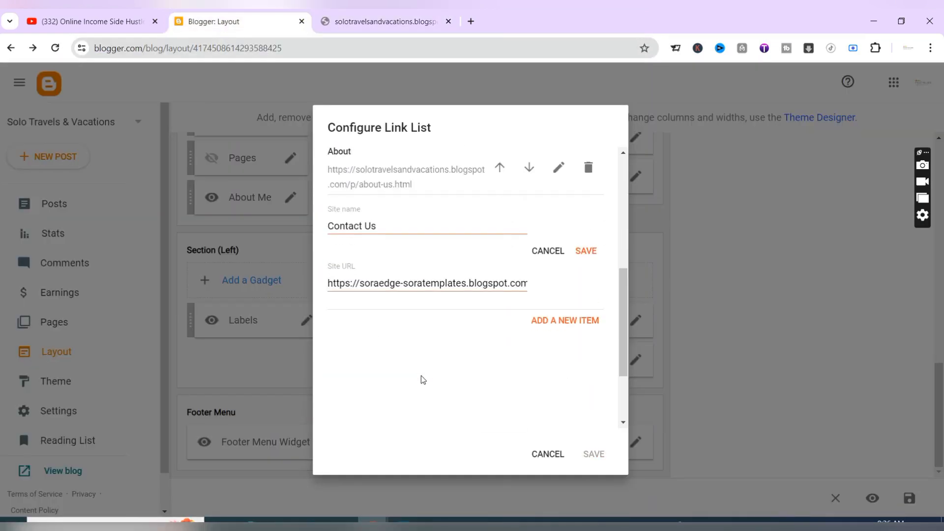
{"action": "triple_click", "coordinate": [463, 278]}
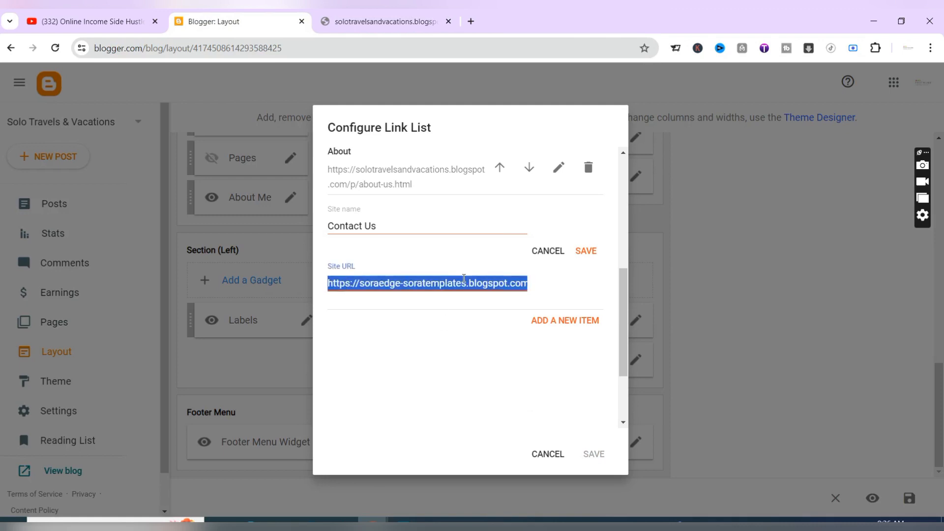
{"action": "key", "text": "BackSpace"}
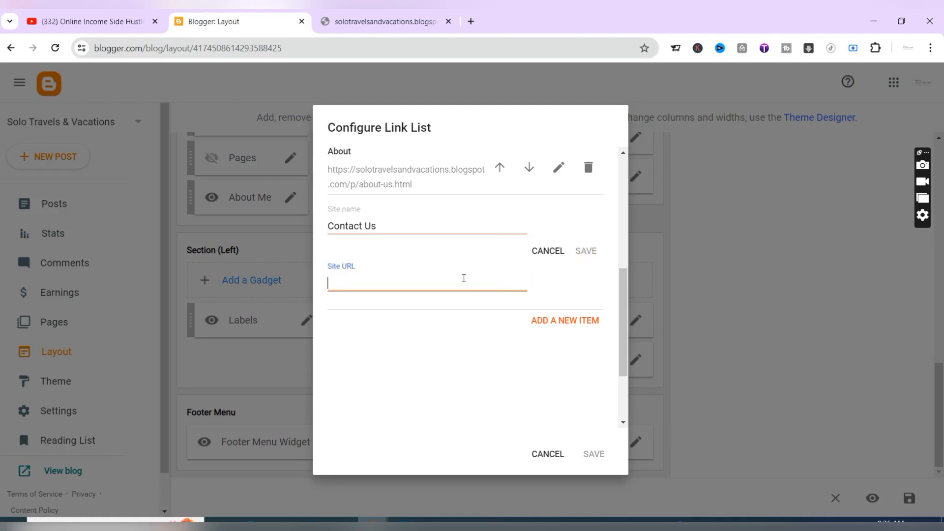
{"action": "right_click", "coordinate": [464, 278]}
{"action": "left_click", "coordinate": [495, 159]}
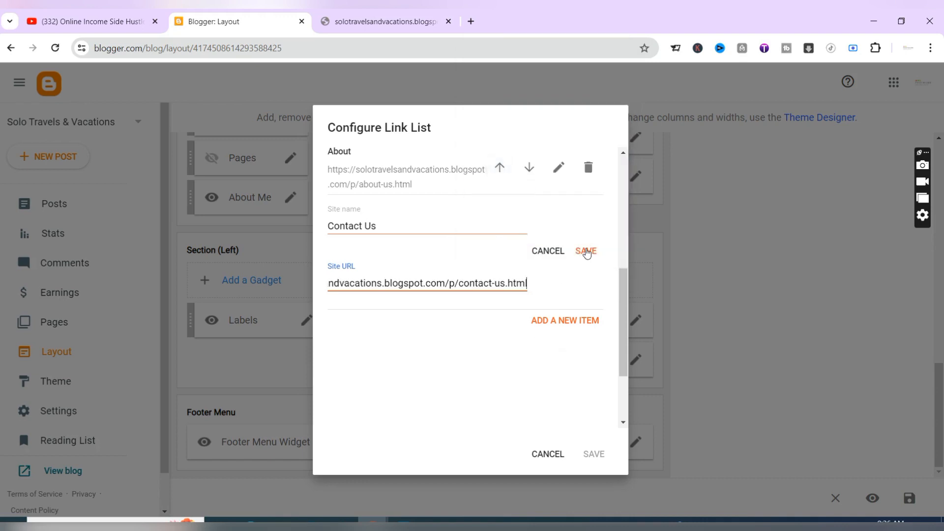
{"action": "left_click", "coordinate": [586, 252]}
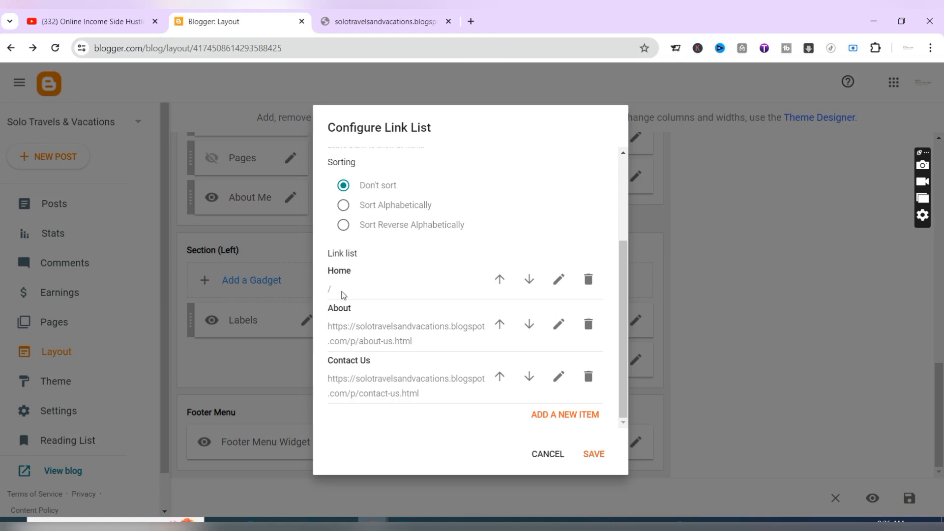
Return to the live blog's homepage and copy its web address
{"action": "left_click", "coordinate": [372, 23]}
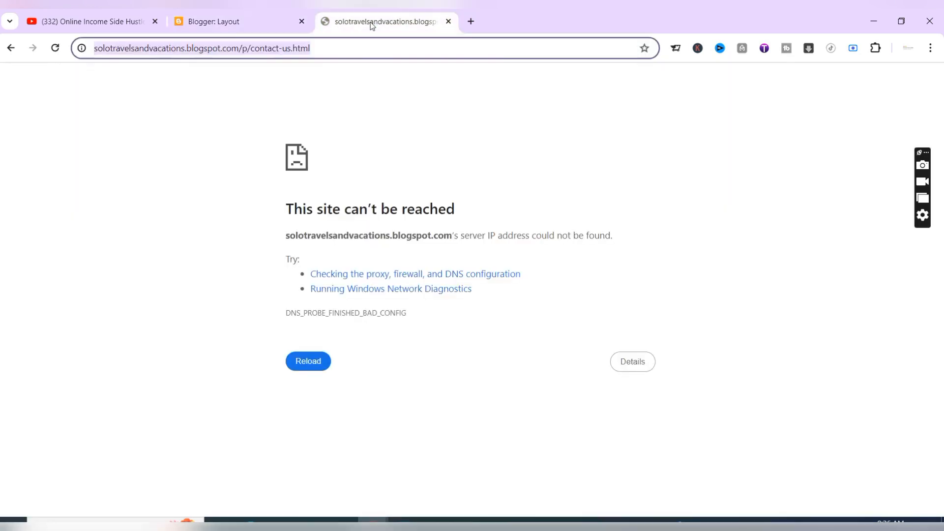
{"action": "left_click", "coordinate": [10, 49]}
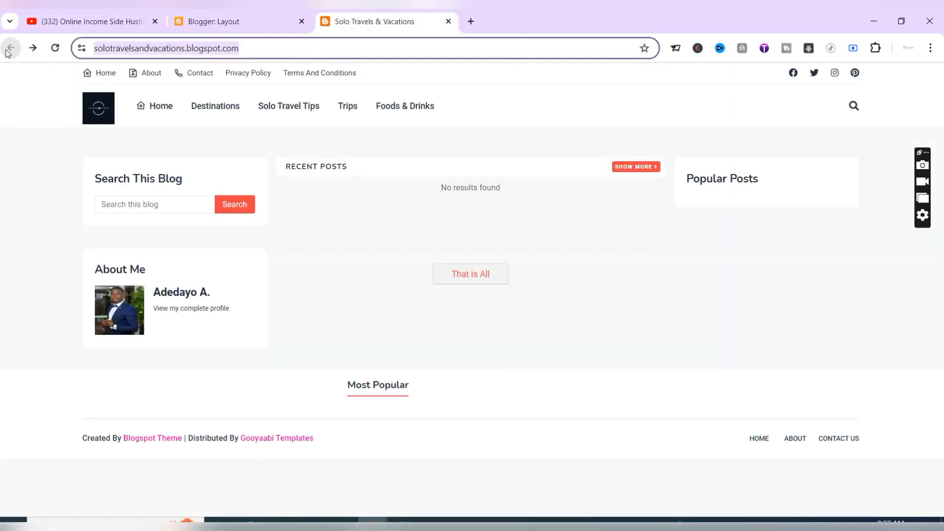
{"action": "right_click", "coordinate": [160, 54]}
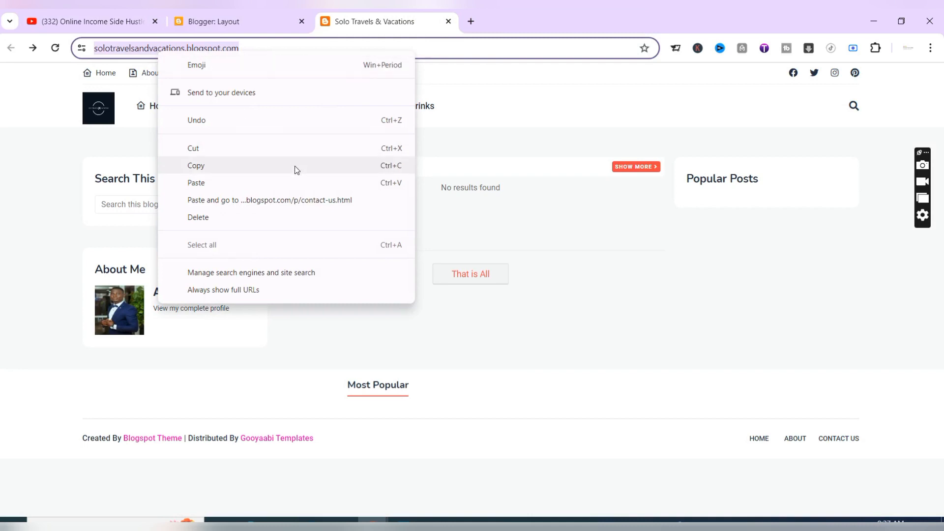
{"action": "left_click", "coordinate": [319, 165]}
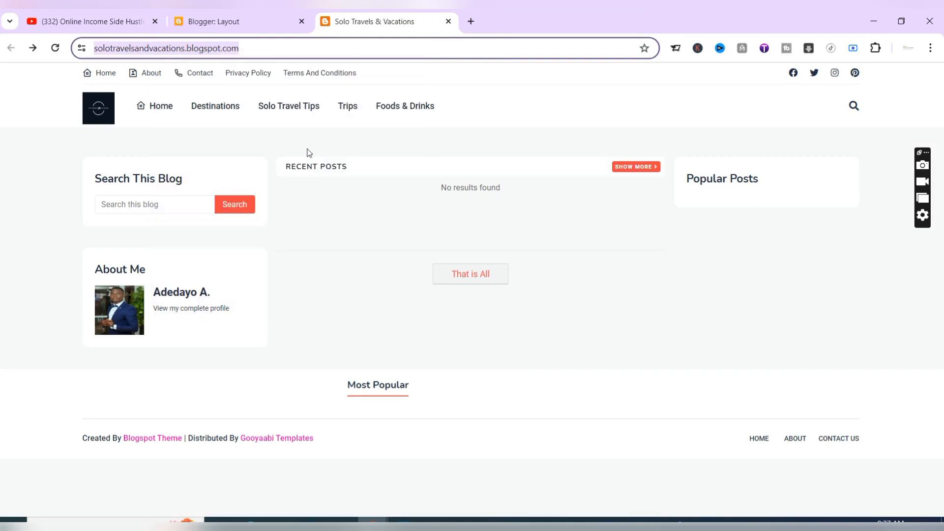
{"action": "left_click", "coordinate": [223, 20]}
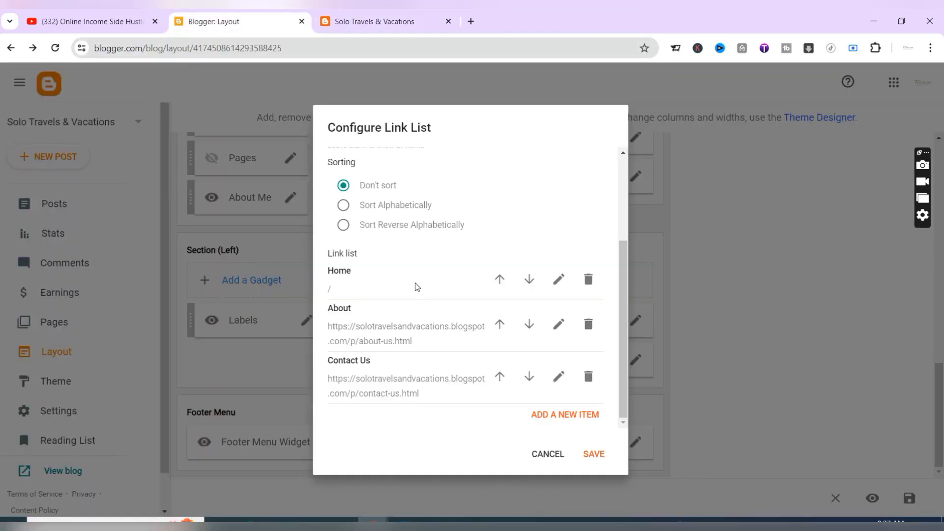
{"action": "left_click", "coordinate": [559, 280]}
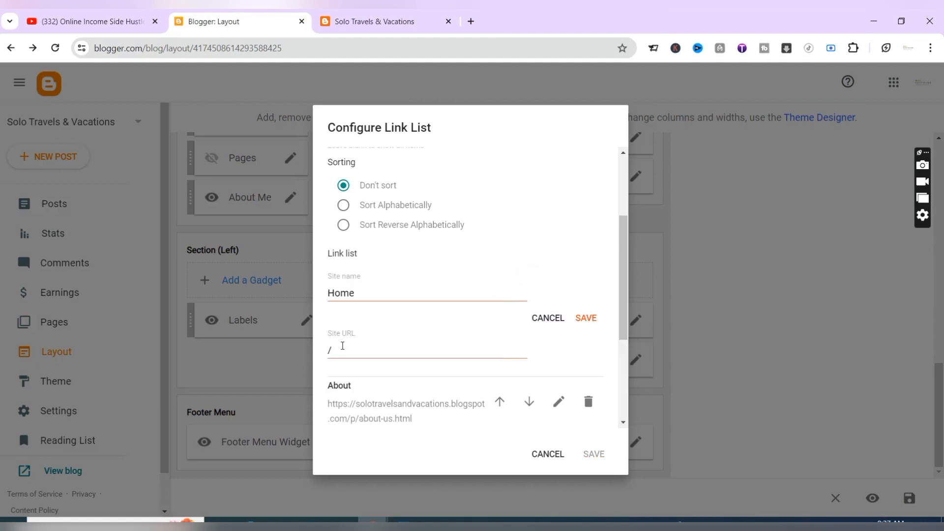
{"action": "double_click", "coordinate": [342, 348]}
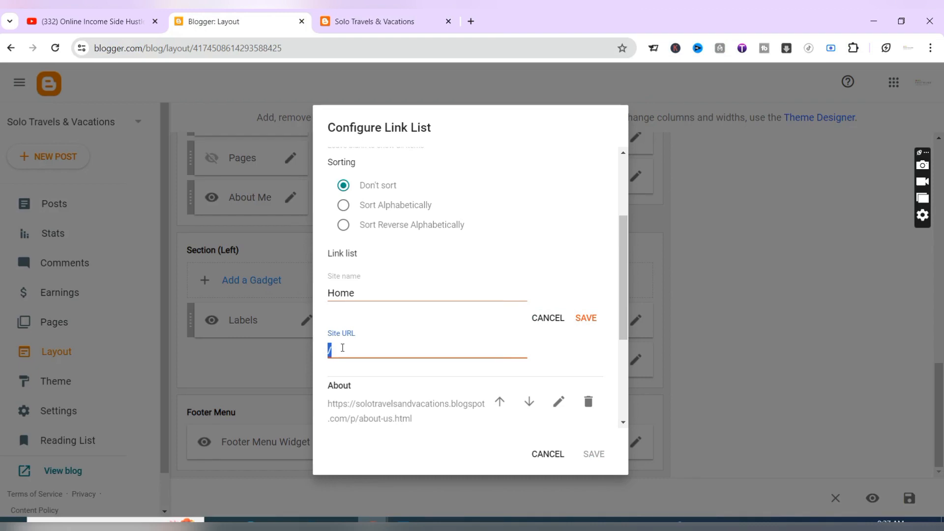
{"action": "key", "text": "ctrl+v"}
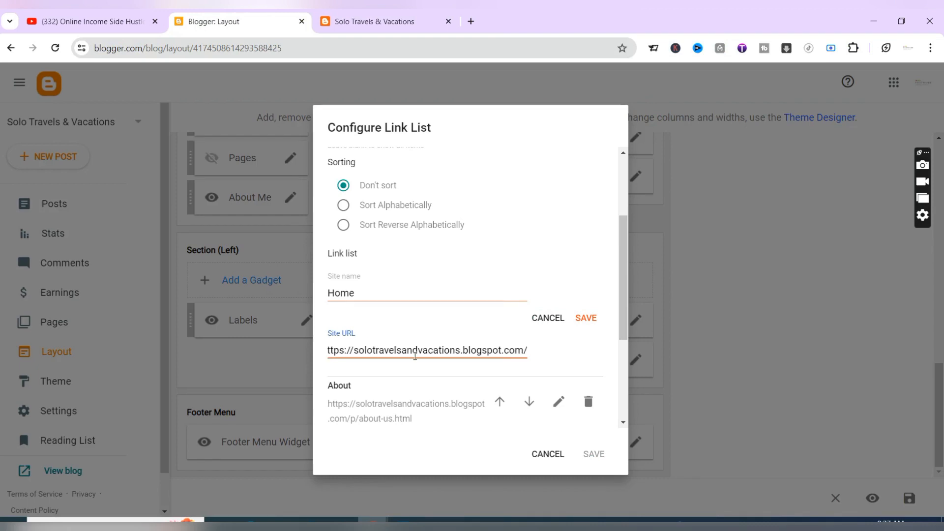
{"action": "left_click", "coordinate": [587, 318]}
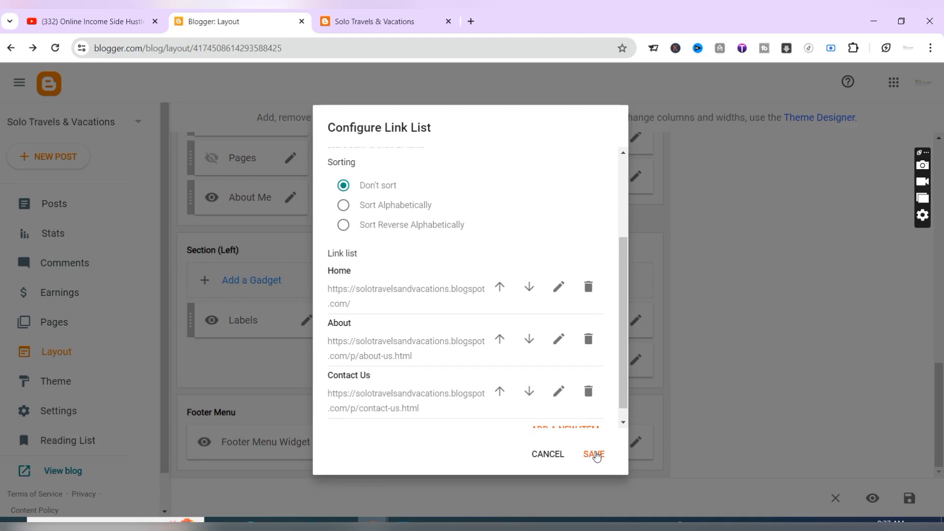
{"action": "left_click", "coordinate": [595, 455]}
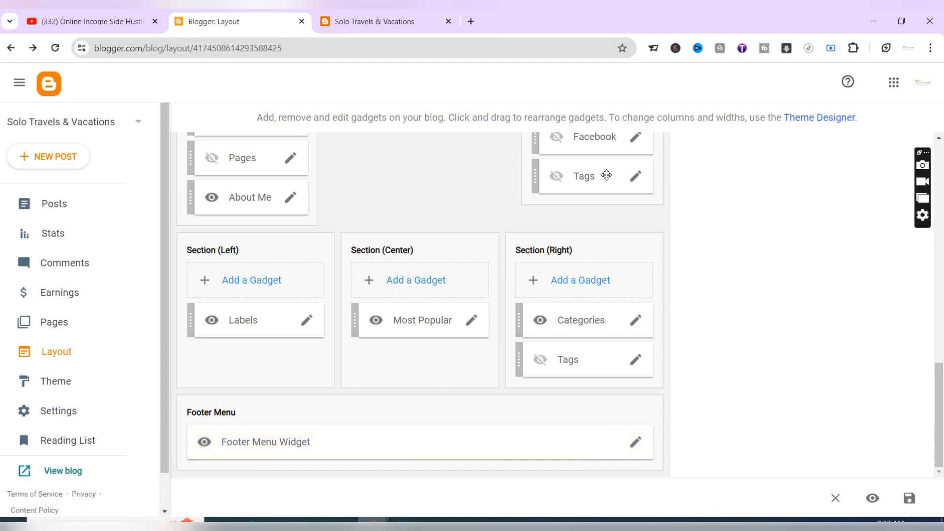
Reload the live blog's homepage and test the About link in its footer menu
{"action": "left_click", "coordinate": [403, 22]}
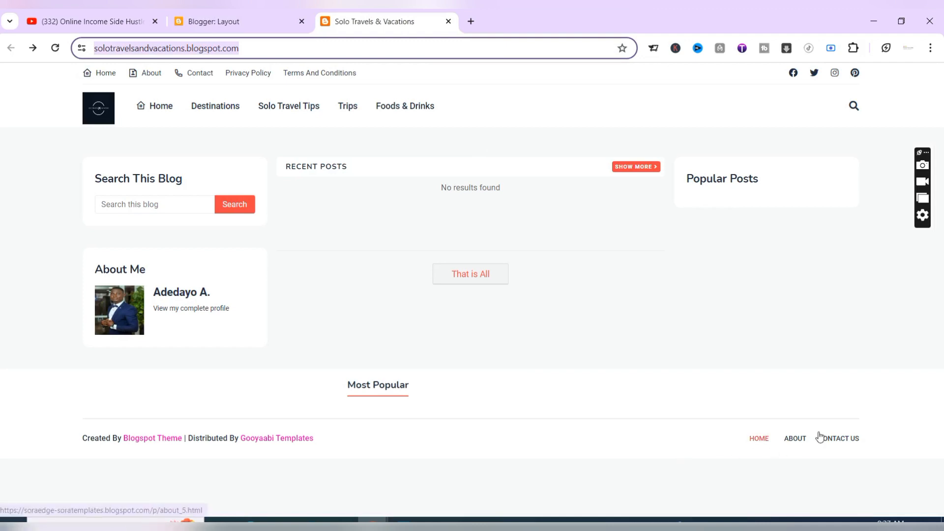
{"action": "left_click", "coordinate": [56, 48]}
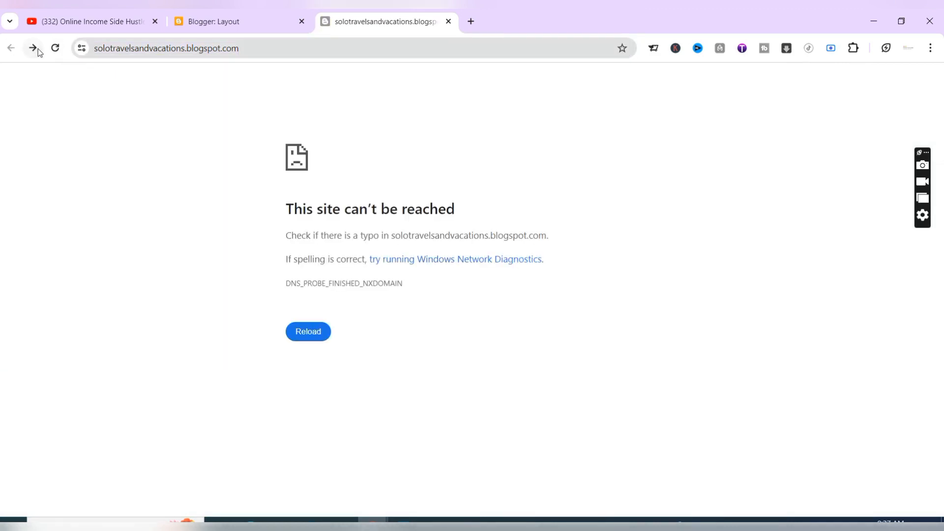
{"action": "left_click", "coordinate": [34, 47]}
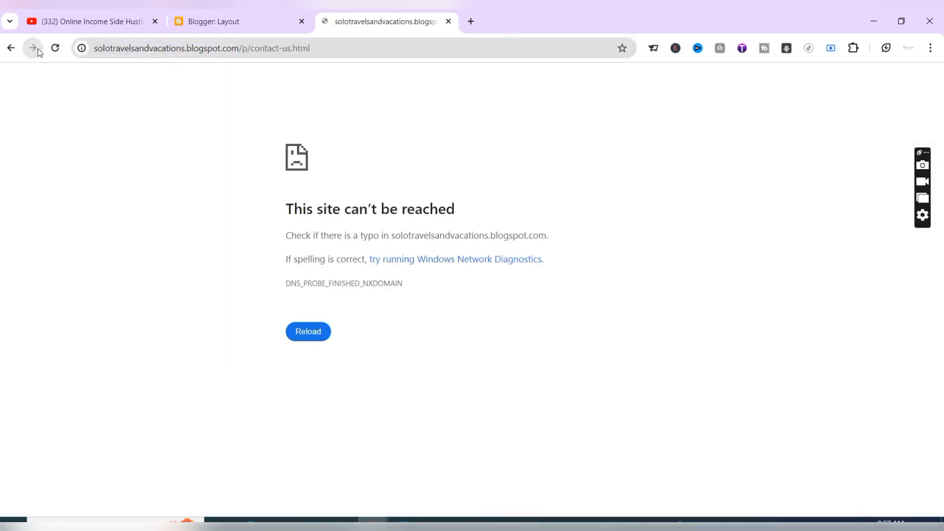
{"action": "left_click", "coordinate": [11, 54]}
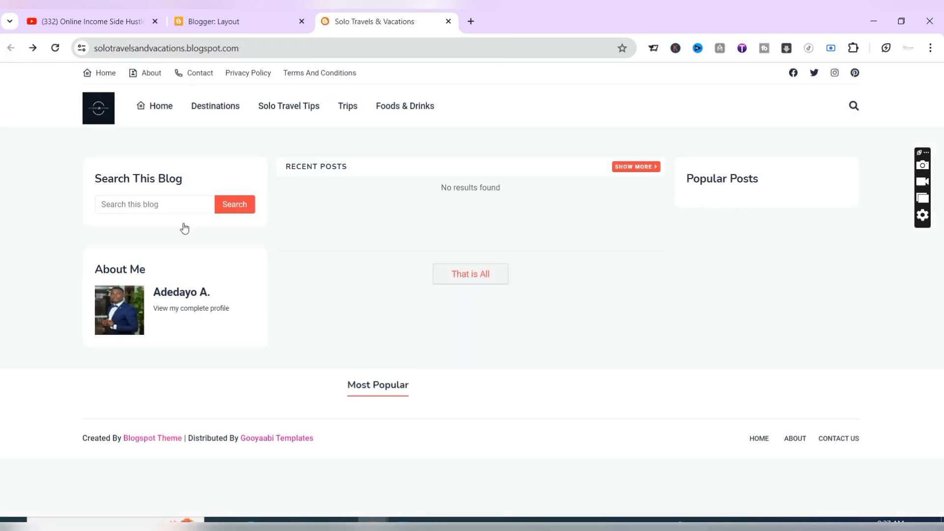
{"action": "left_click", "coordinate": [800, 444]}
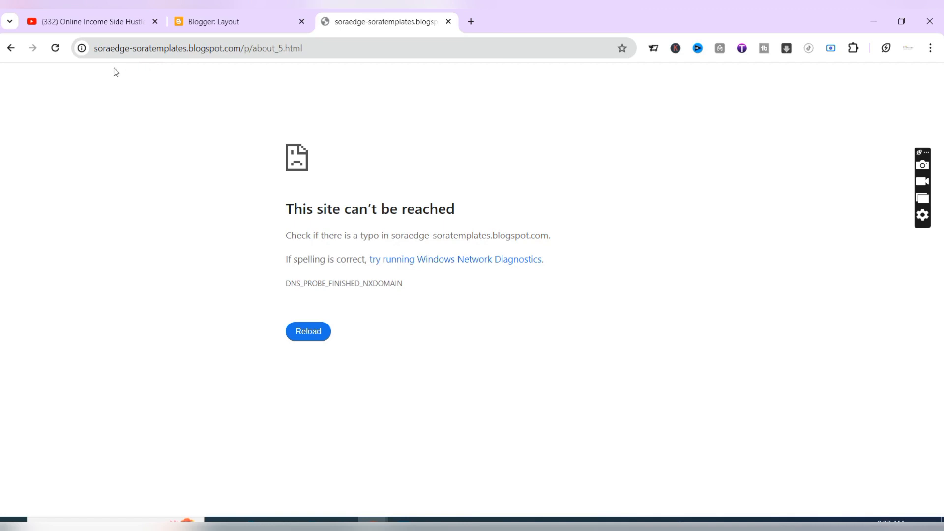
{"action": "left_click", "coordinate": [11, 49]}
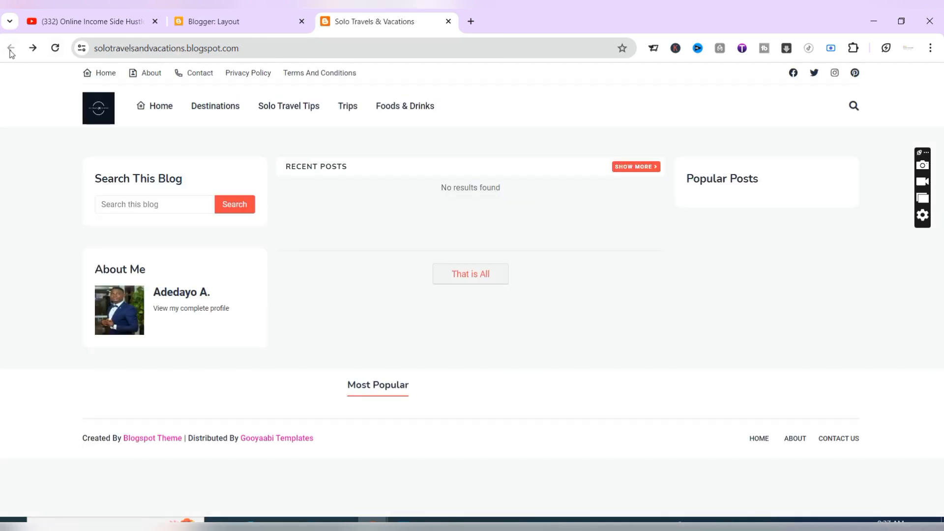
{"action": "left_click", "coordinate": [269, 19]}
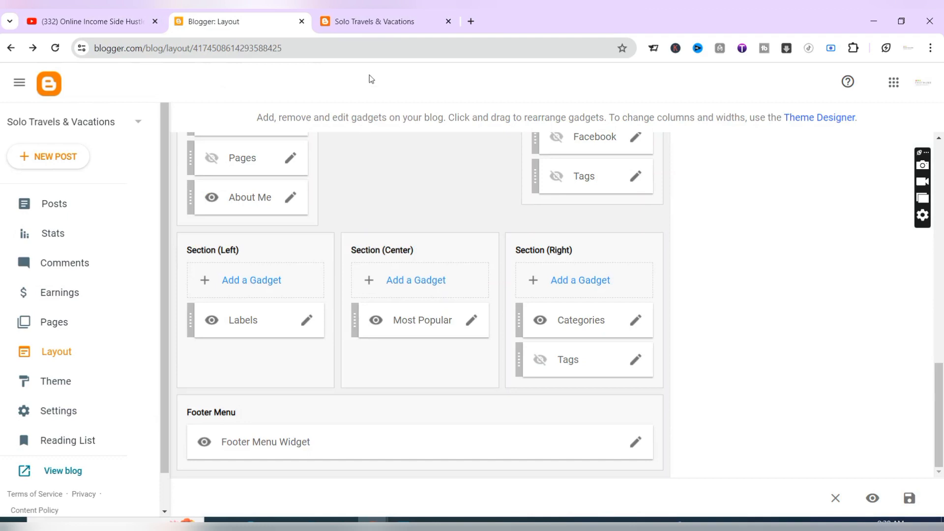
{"action": "left_click", "coordinate": [371, 32]}
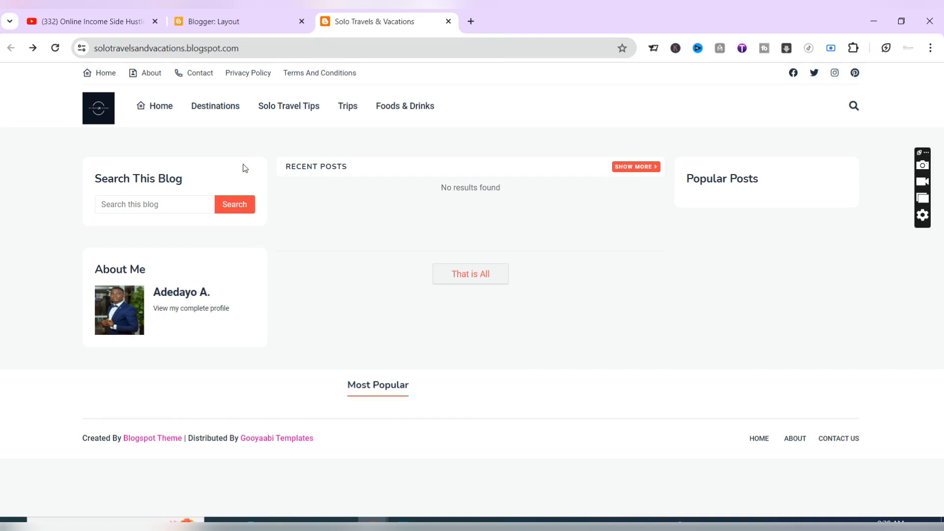
Open the HTML code of the Solo Travels & Vacations blog's theme for editing
{"action": "left_click", "coordinate": [225, 22]}
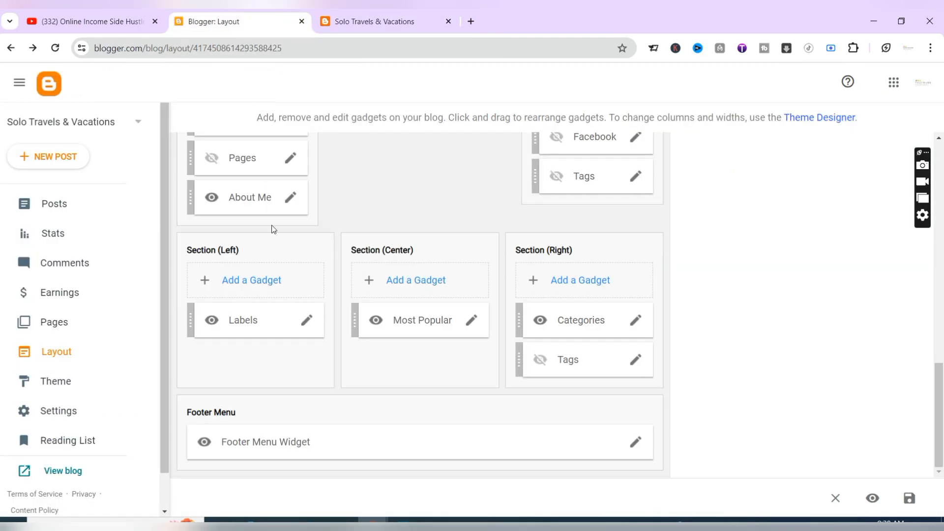
{"action": "left_click", "coordinate": [67, 386]}
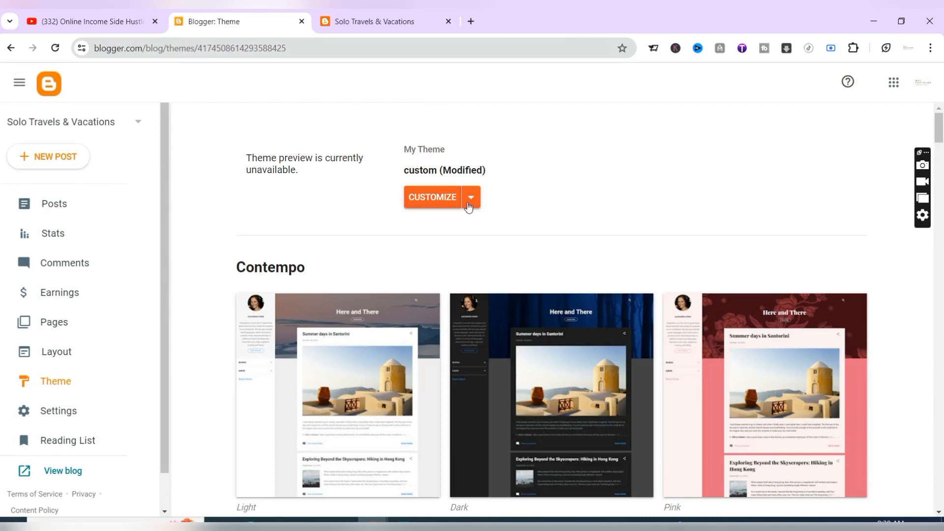
{"action": "left_click", "coordinate": [471, 199]}
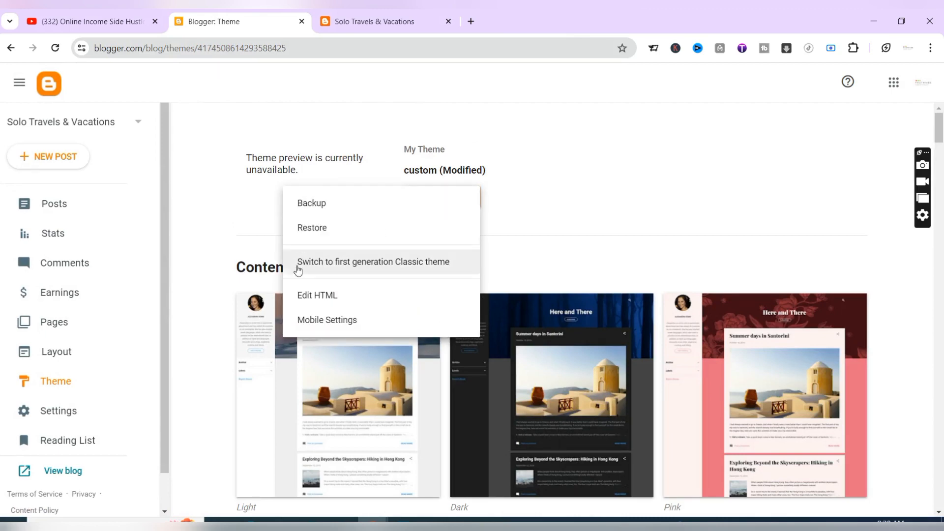
{"action": "left_click", "coordinate": [326, 298]}
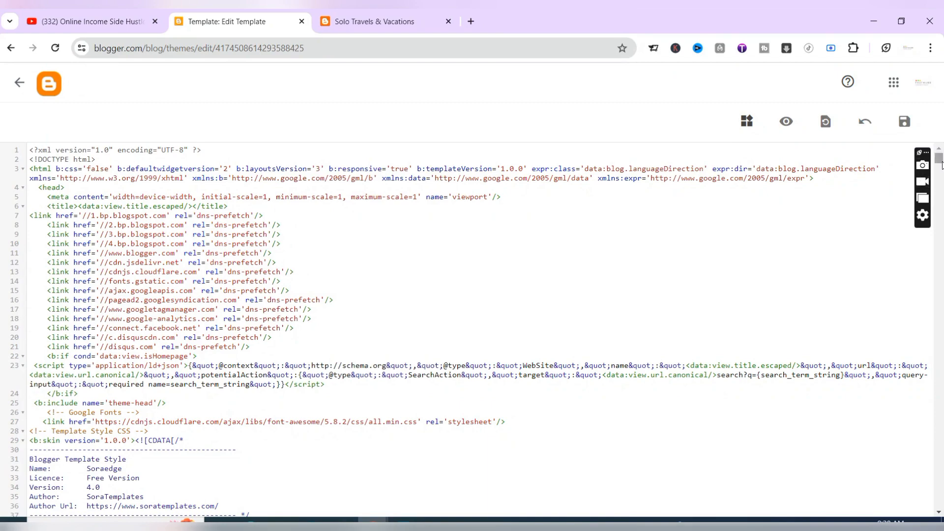
Locate the copyright-area line with the footer credits below the Footer Menu section in the theme's HTML
{"action": "left_click_drag", "start_coordinate": [941, 166], "coordinate": [939, 501]}
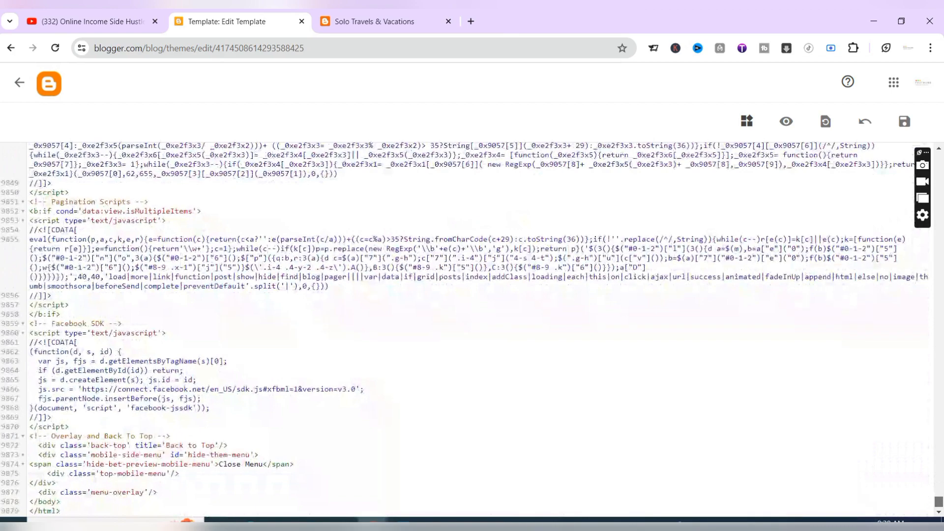
{"action": "left_click_drag", "start_coordinate": [940, 505], "coordinate": [942, 484]}
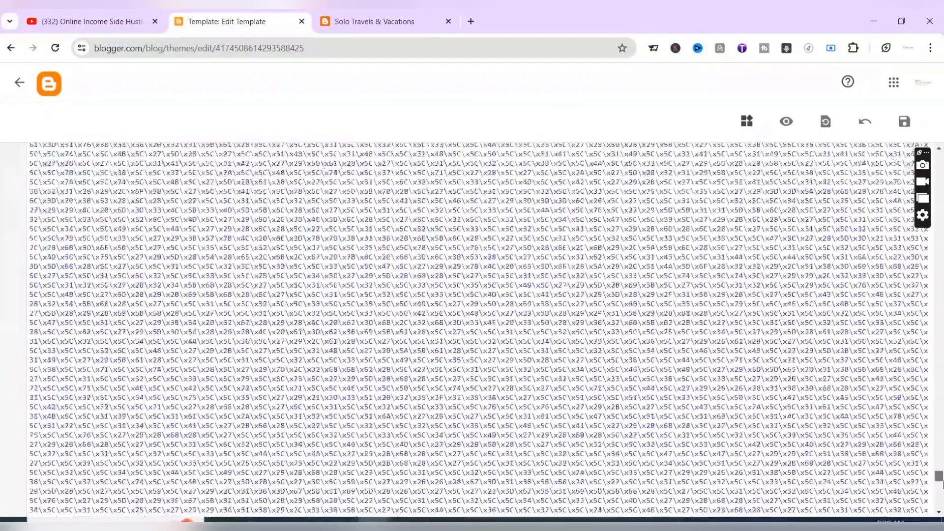
{"action": "scroll", "coordinate": [564, 331], "scroll_direction": "up", "scroll_amount": 10}
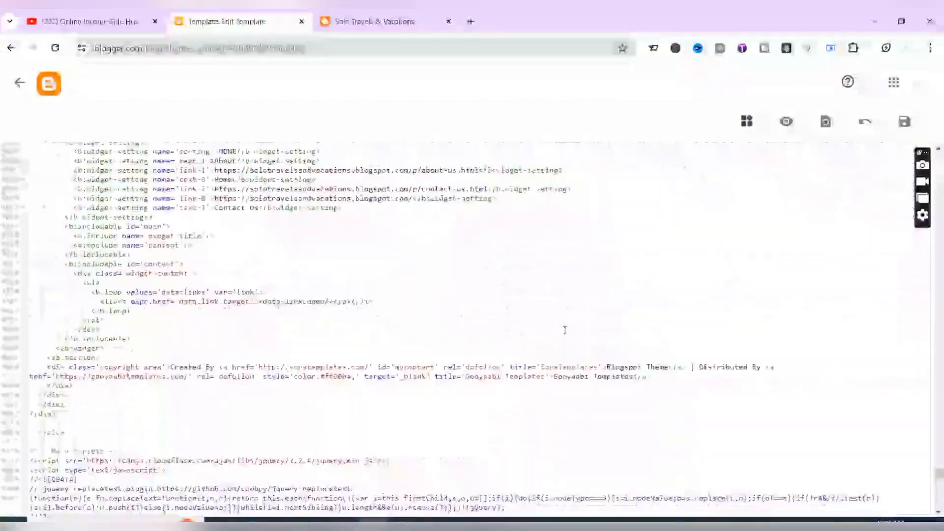
{"action": "scroll", "coordinate": [565, 330], "scroll_direction": "down", "scroll_amount": 1}
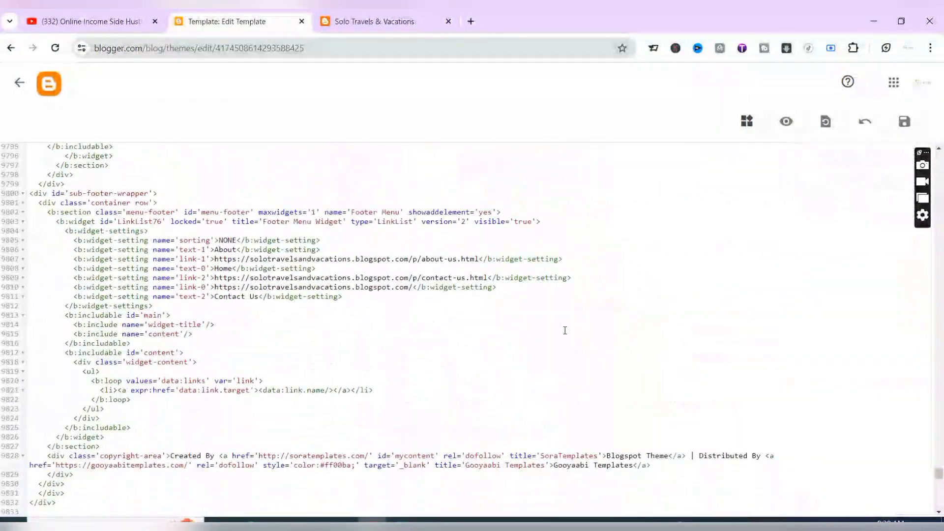
{"action": "scroll", "coordinate": [565, 331], "scroll_direction": "down", "scroll_amount": 2}
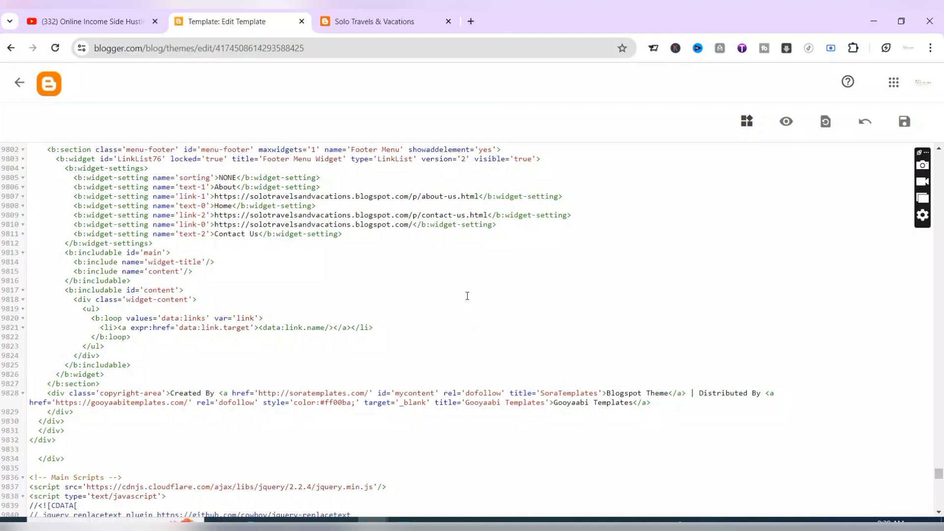
{"action": "key", "text": "ctrl+f"}
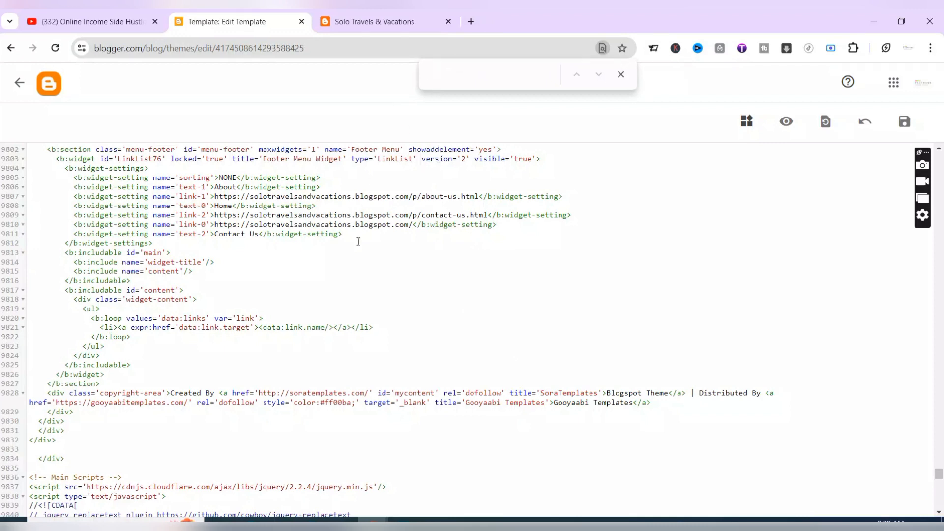
{"action": "left_click", "coordinate": [621, 75]}
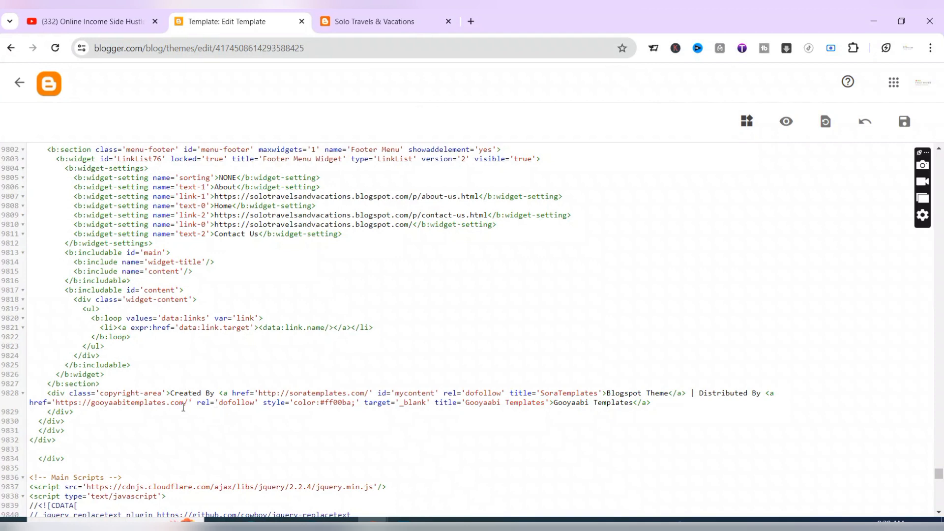
Compare the live blog's footer credits with the soratemplates.com link and the Blogspot Theme text in the copyright-area code
{"action": "left_click", "coordinate": [387, 22]}
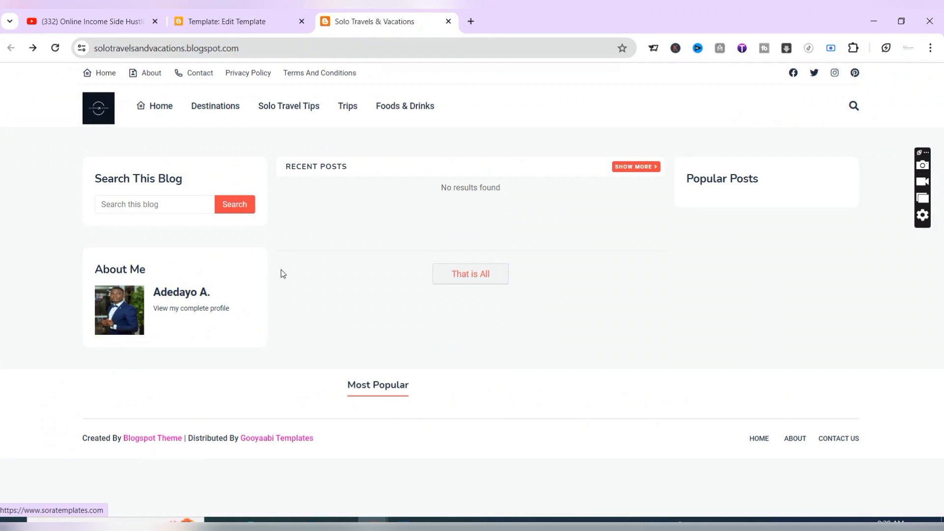
{"action": "left_click", "coordinate": [232, 25]}
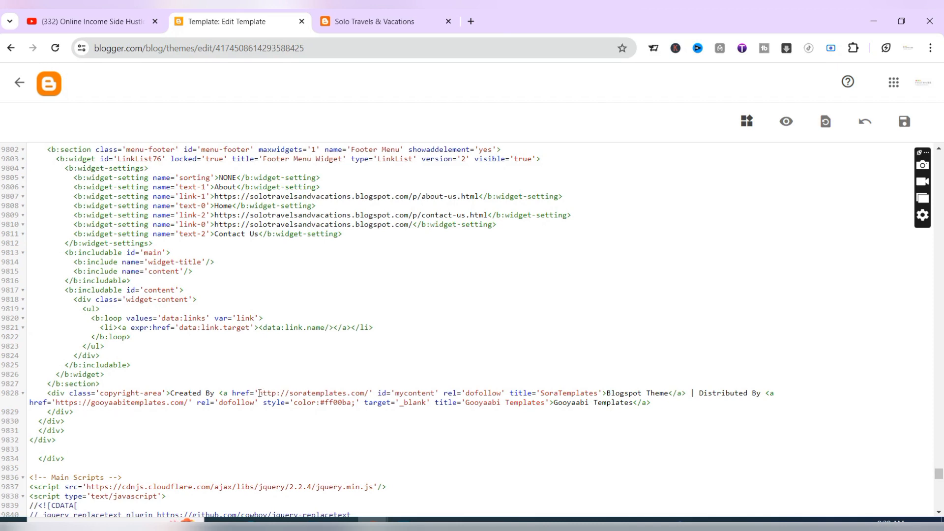
{"action": "left_click_drag", "start_coordinate": [260, 394], "coordinate": [369, 394]}
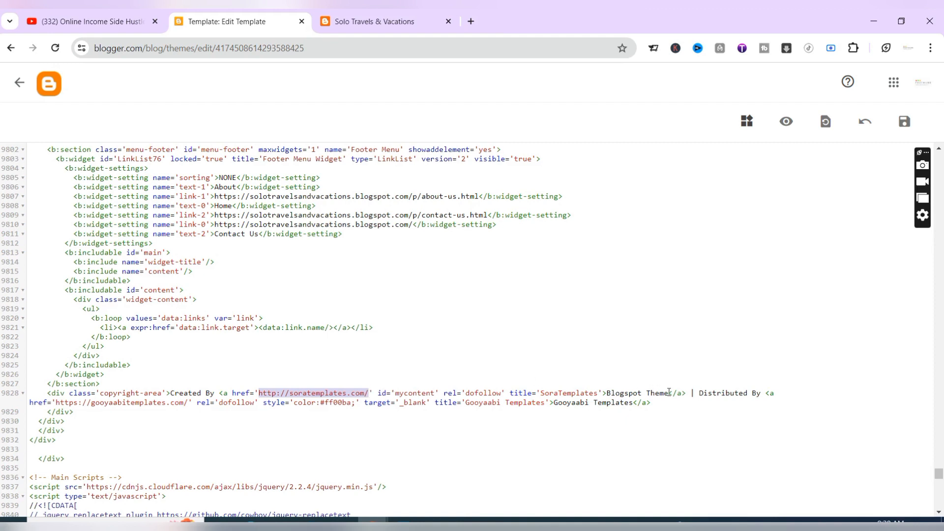
{"action": "left_click_drag", "start_coordinate": [670, 391], "coordinate": [608, 391]}
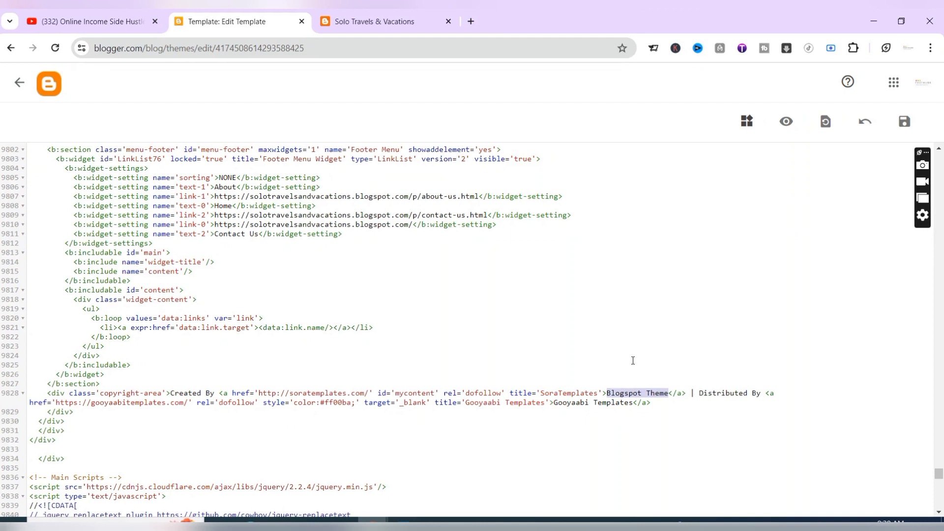
{"action": "left_click", "coordinate": [622, 391]}
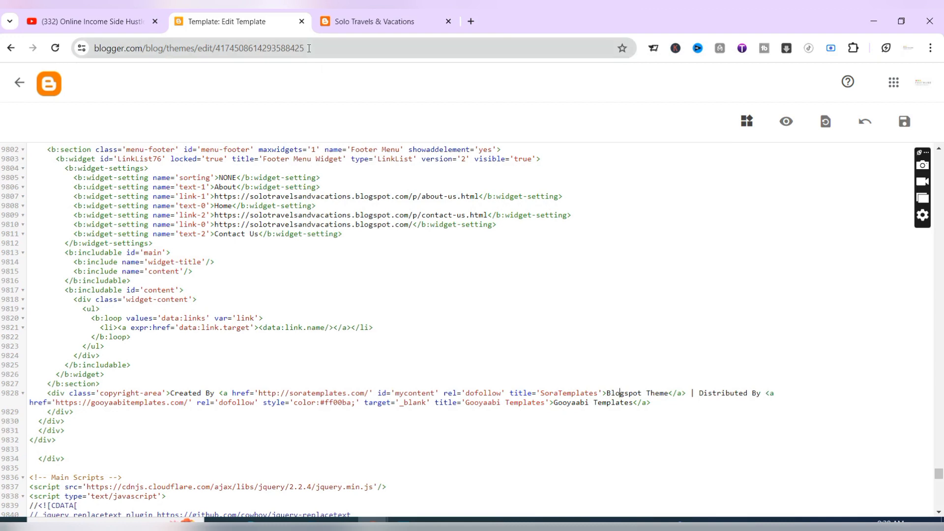
{"action": "left_click", "coordinate": [353, 17]}
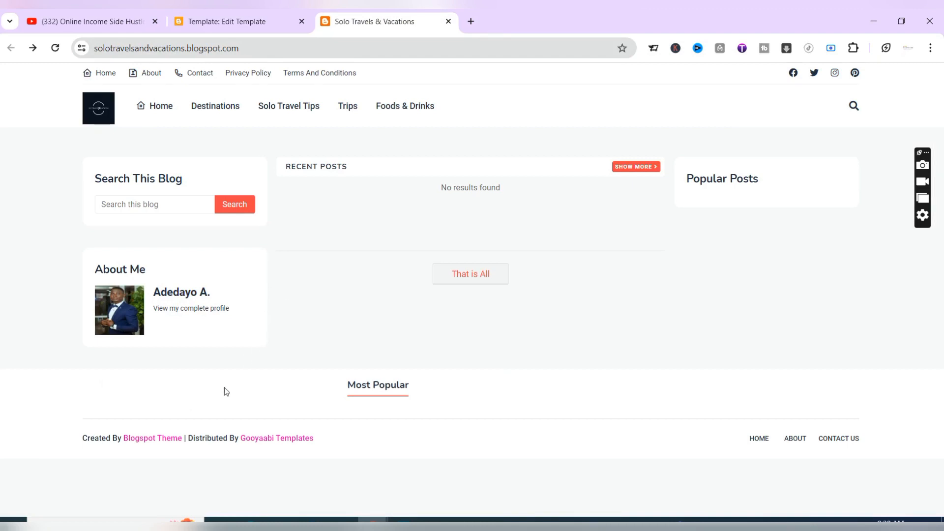
{"action": "left_click", "coordinate": [240, 21]}
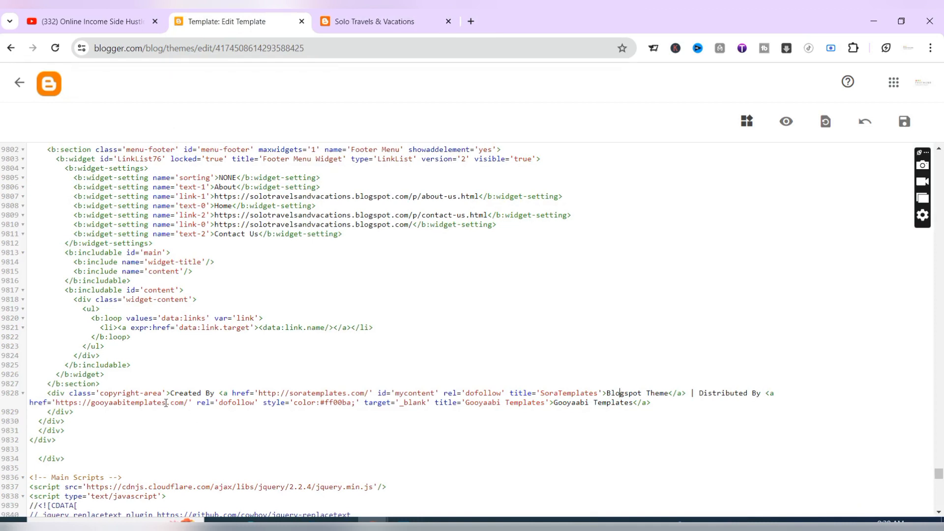
{"action": "left_click", "coordinate": [387, 31]}
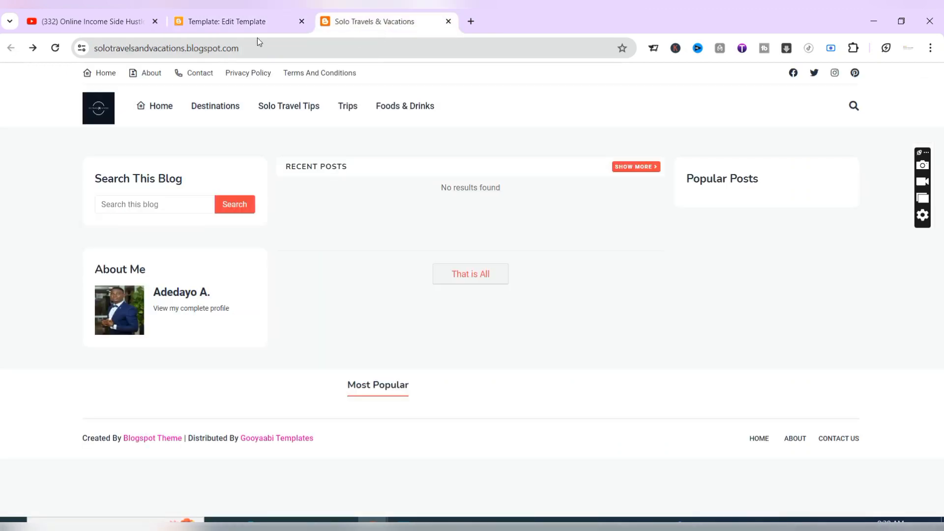
{"action": "left_click", "coordinate": [195, 48]}
{"action": "key", "text": "ctrl+c"}
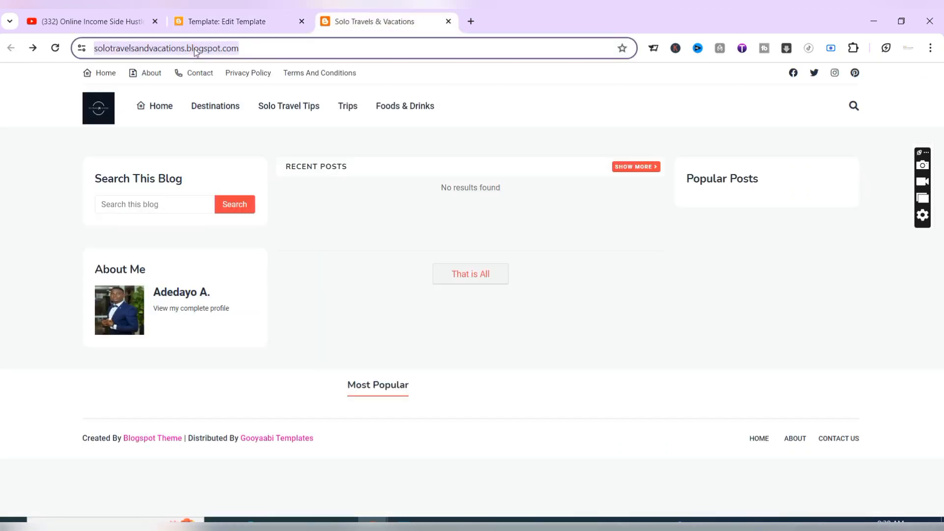
{"action": "left_click", "coordinate": [221, 24]}
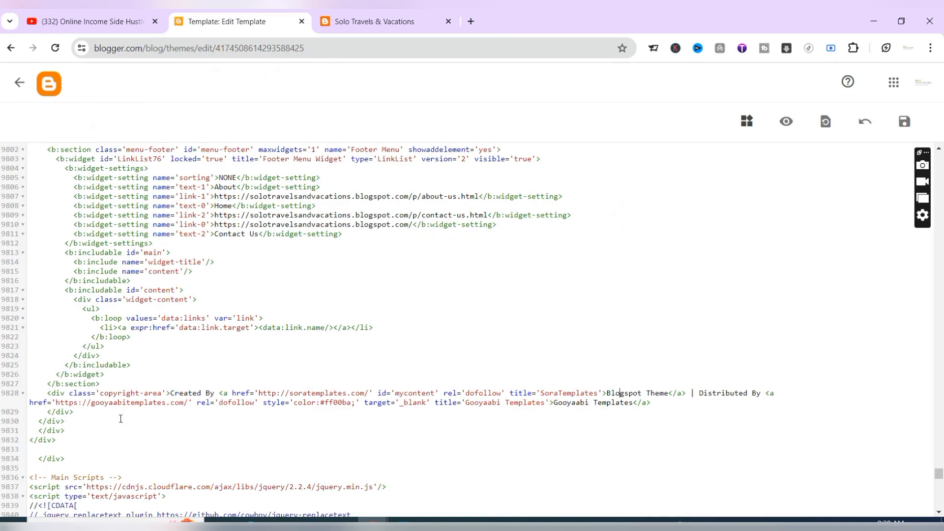
{"action": "left_click_drag", "start_coordinate": [189, 402], "coordinate": [58, 402]}
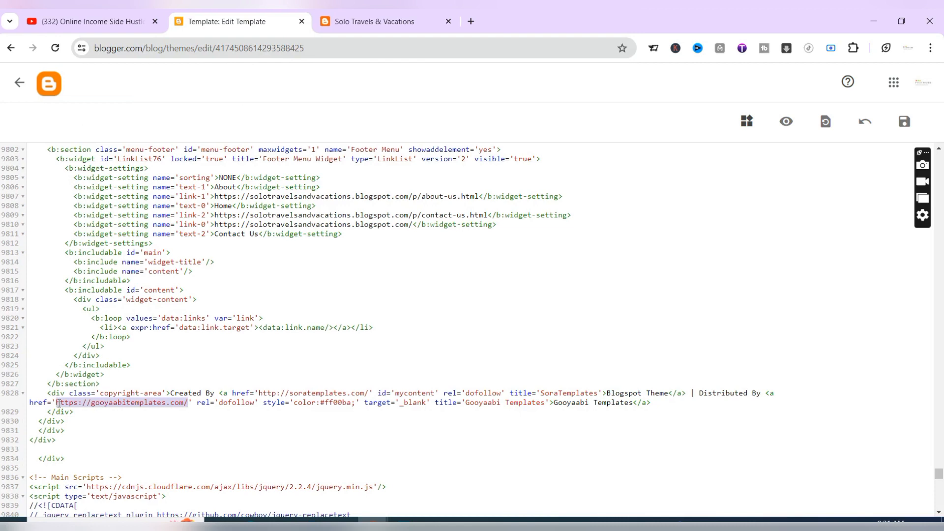
{"action": "key", "text": "ctrl+v"}
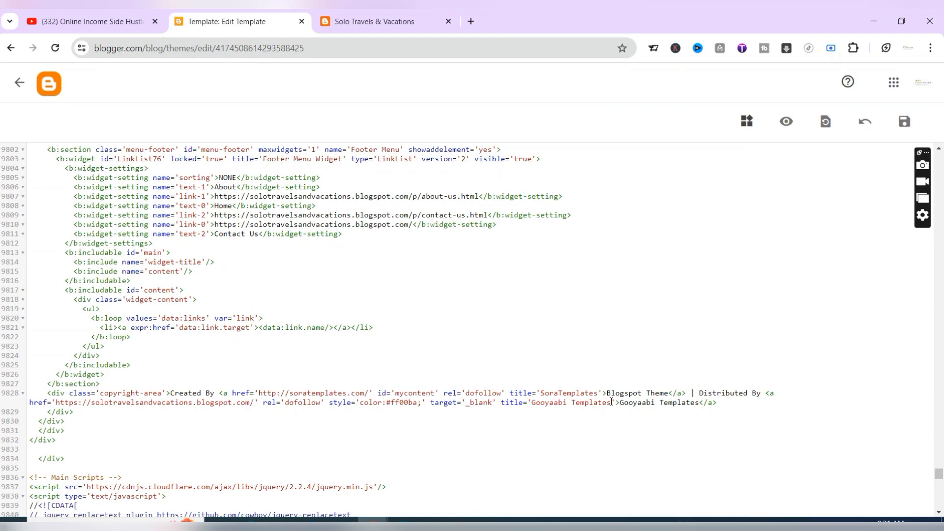
Change the title attribute of the Distributed By link from Gooyaabi Templates to Solo Travels and Vacations
{"action": "left_click_drag", "start_coordinate": [612, 402], "coordinate": [534, 407]}
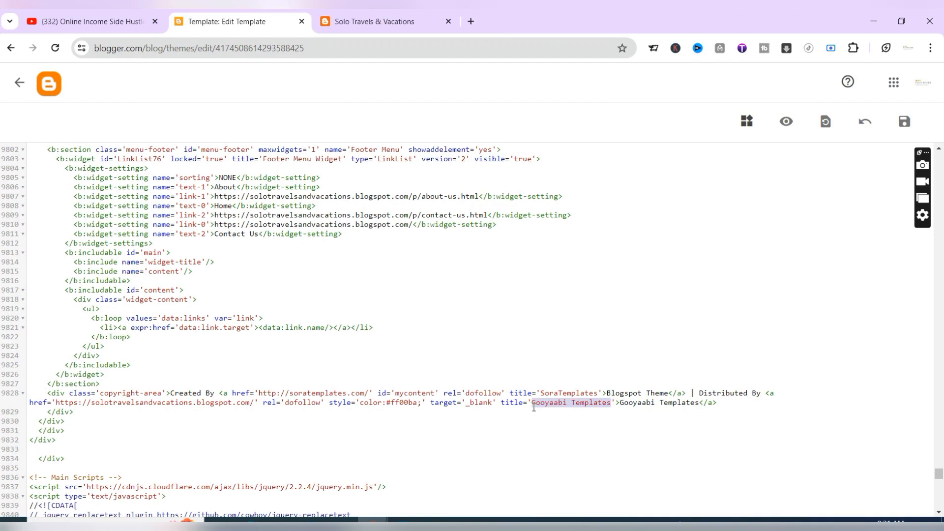
{"action": "type", "text": "Solo "}
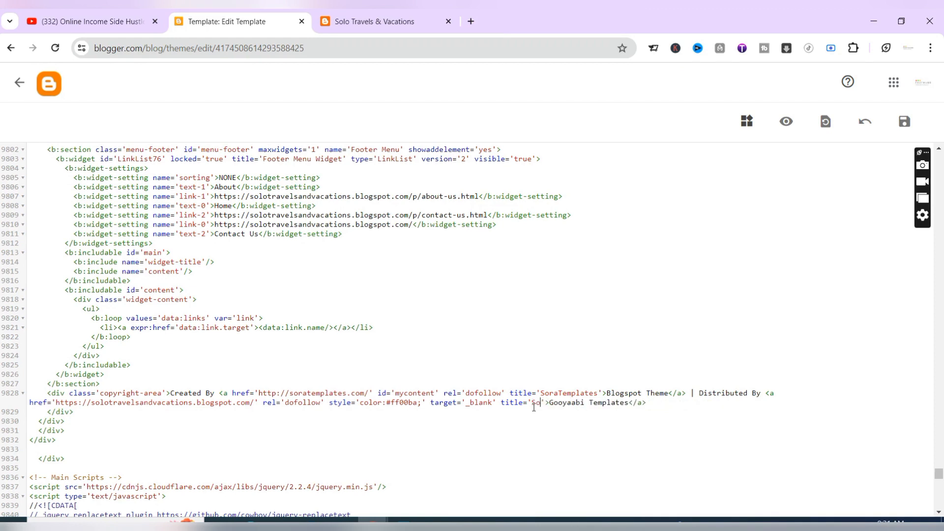
{"action": "type", "text": "Travels"}
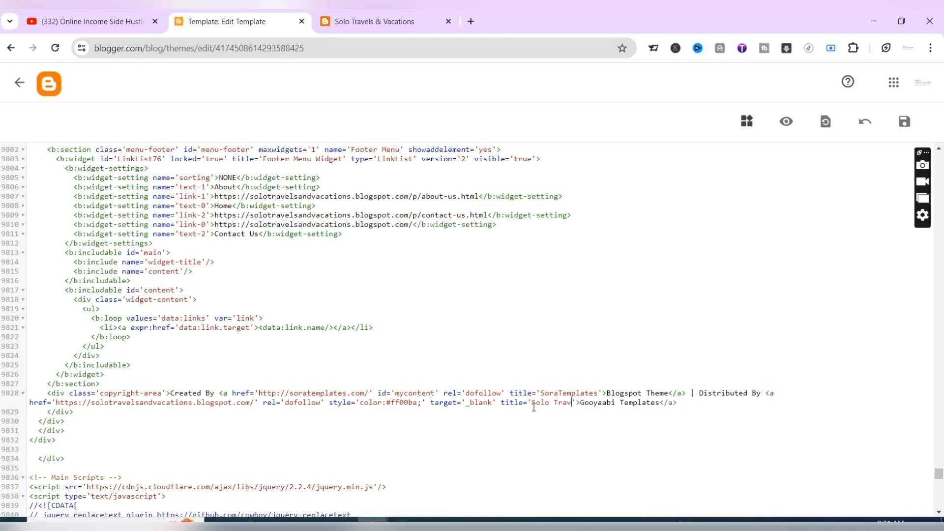
{"action": "type", "text": " a"}
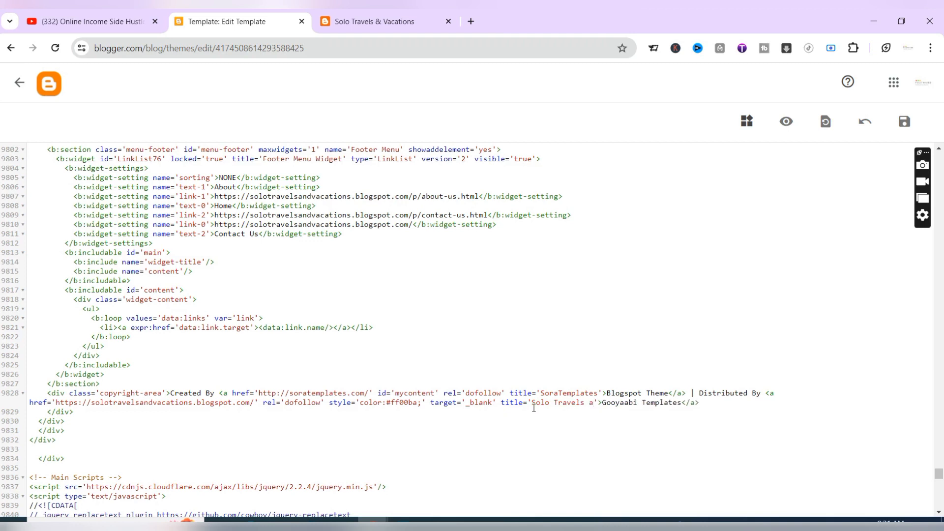
{"action": "type", "text": "nd "}
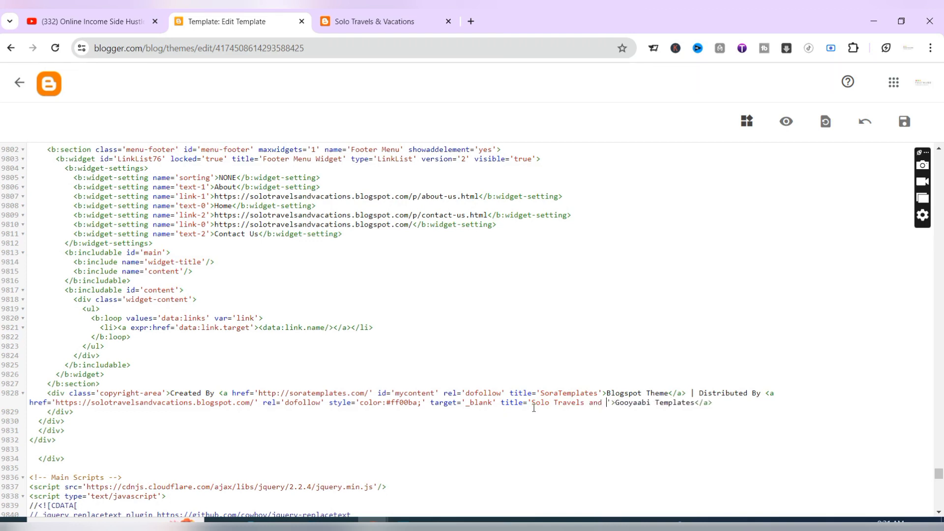
{"action": "type", "text": "Vacatio"}
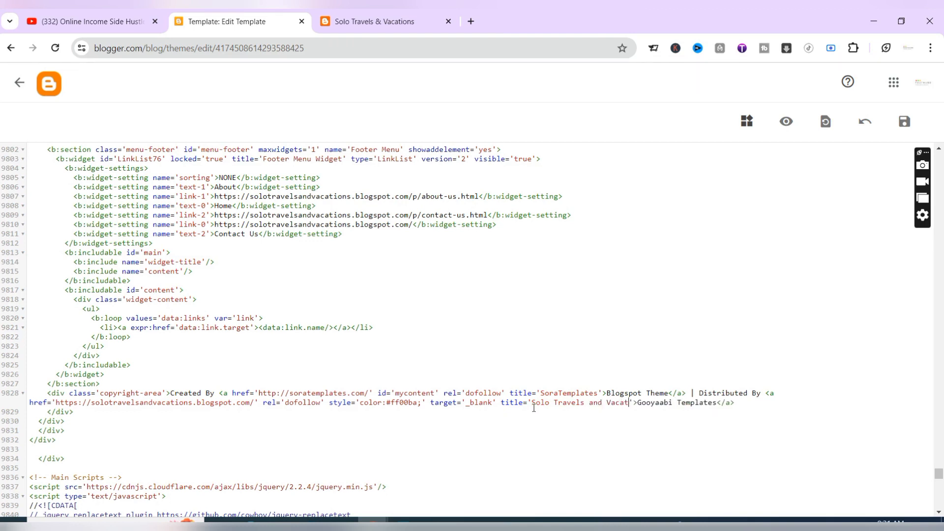
{"action": "type", "text": "n"}
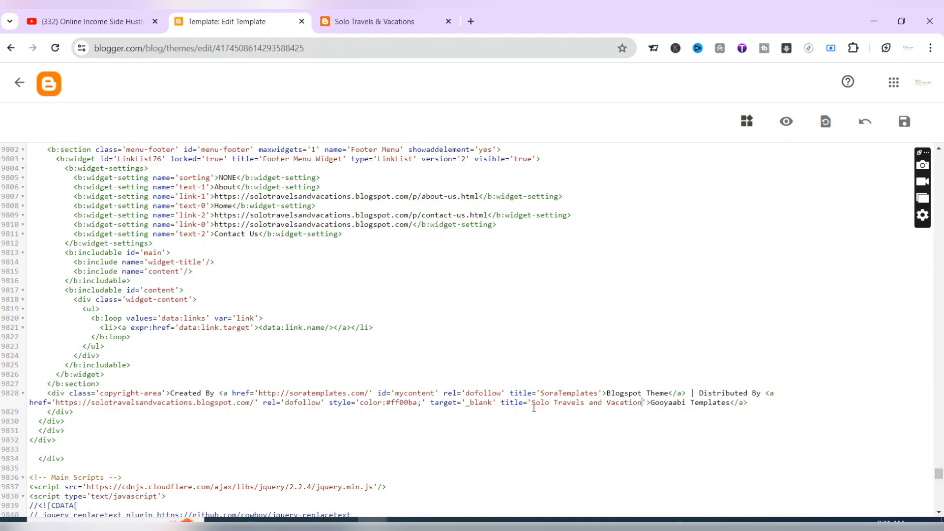
{"action": "type", "text": "s"}
Replace the Distributed By link's visible Gooyaabi Templates text with Solo Travels and Vacations
{"action": "left_click_drag", "start_coordinate": [736, 403], "coordinate": [654, 407]}
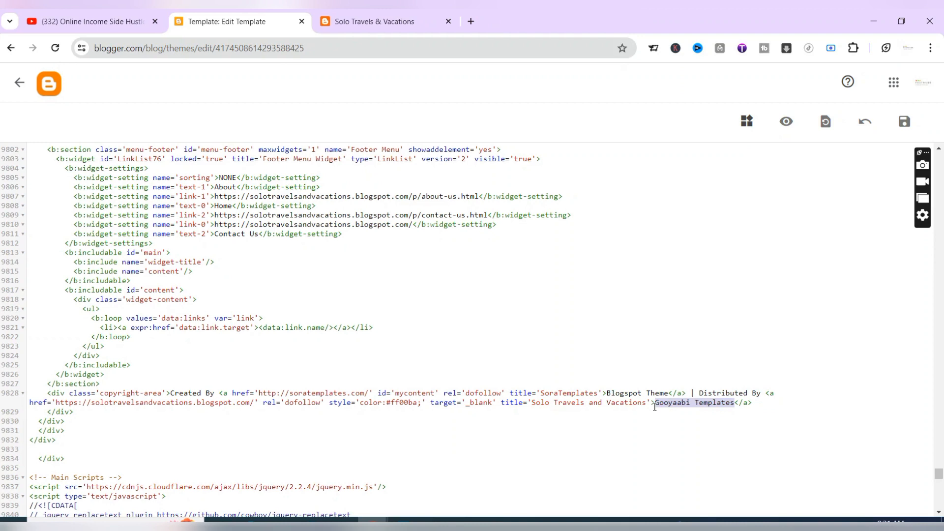
{"action": "type", "text": "Solo"}
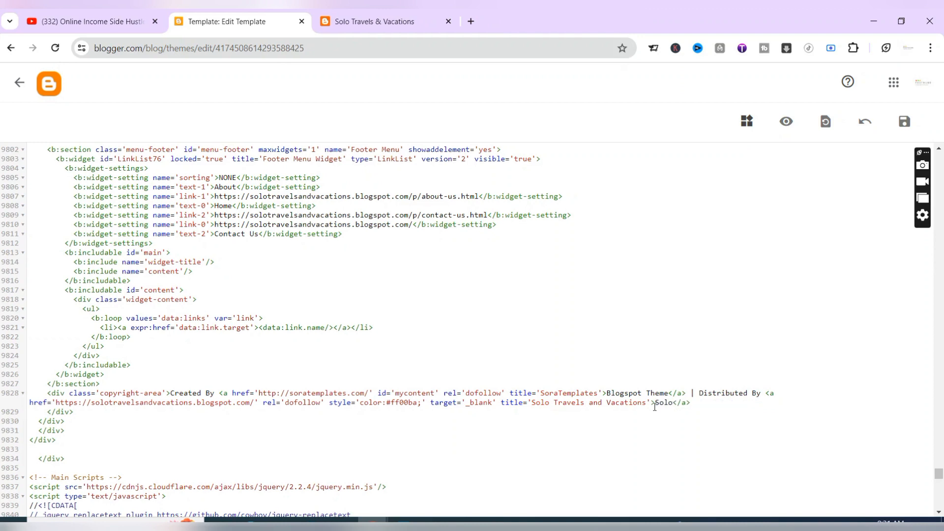
{"action": "type", "text": " Traa"}
{"action": "key", "text": "BackSpace"}
{"action": "type", "text": "vek"}
{"action": "key", "text": "BackSpace"}
{"action": "type", "text": "ls and Vacations"}
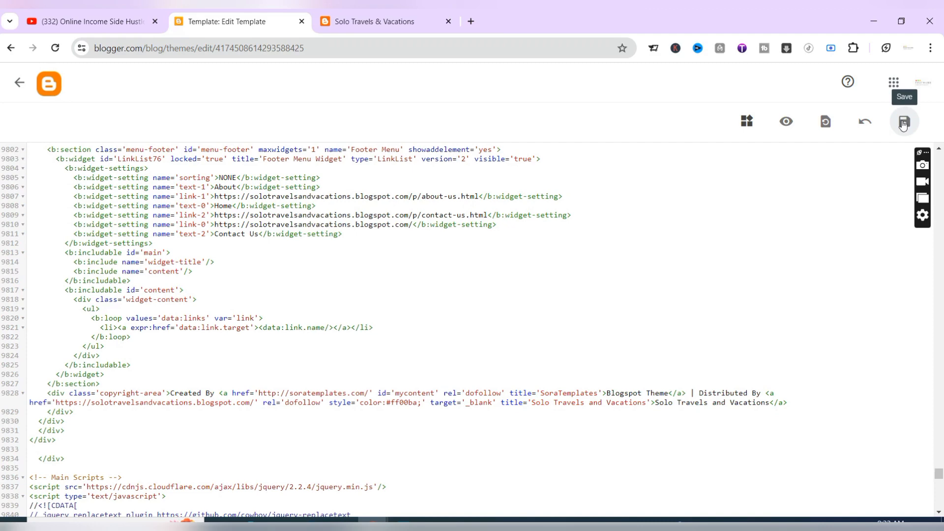
Reload the live blog's homepage and check its footer credits
{"action": "left_click", "coordinate": [402, 21]}
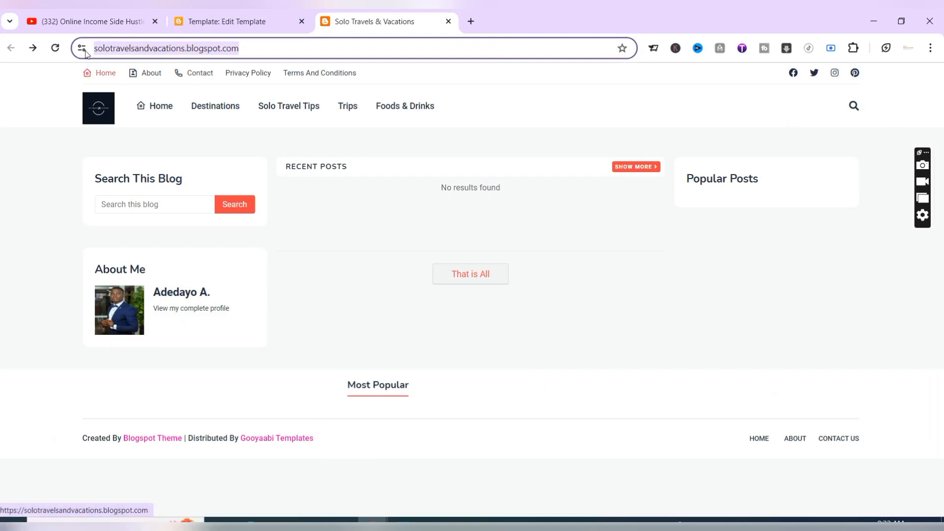
{"action": "left_click", "coordinate": [55, 48]}
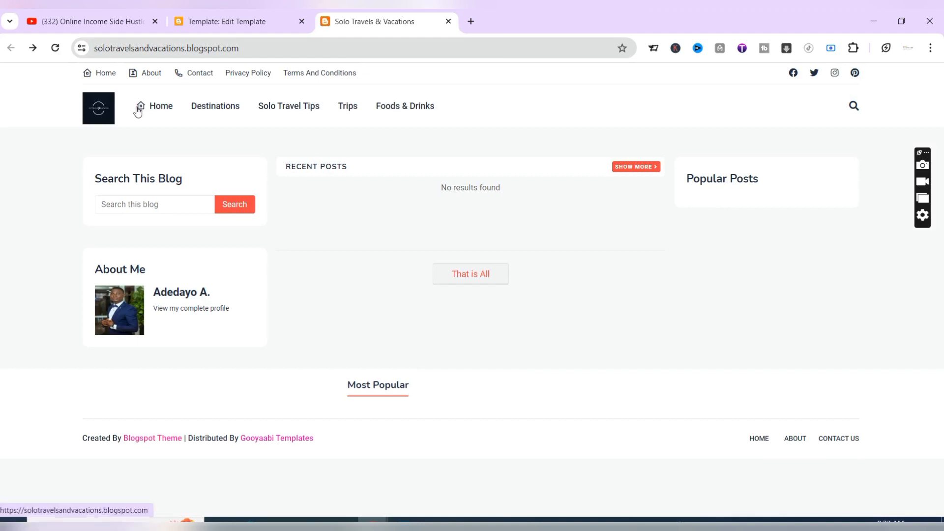
{"action": "left_click", "coordinate": [55, 53]}
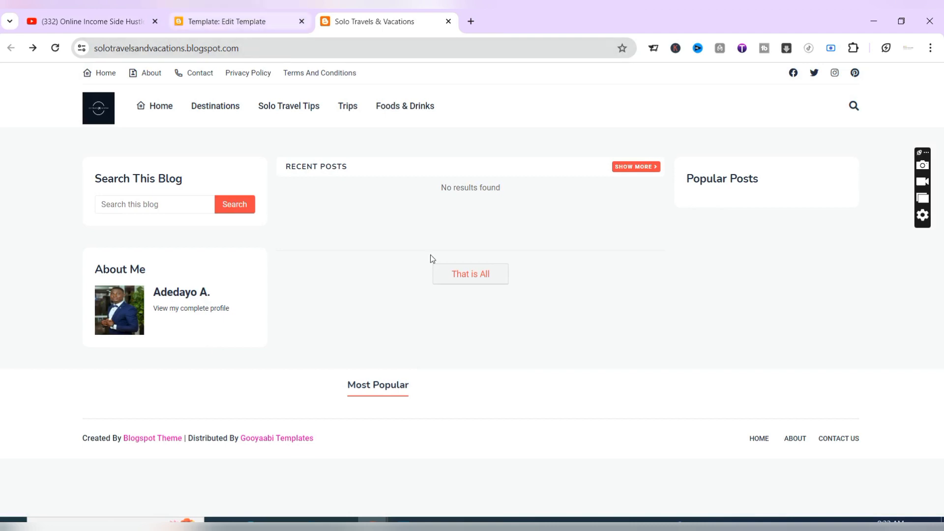
Test the About and Contact Us links in the live blog's footer menu, and return to the theme's HTML code
{"action": "left_click", "coordinate": [791, 446]}
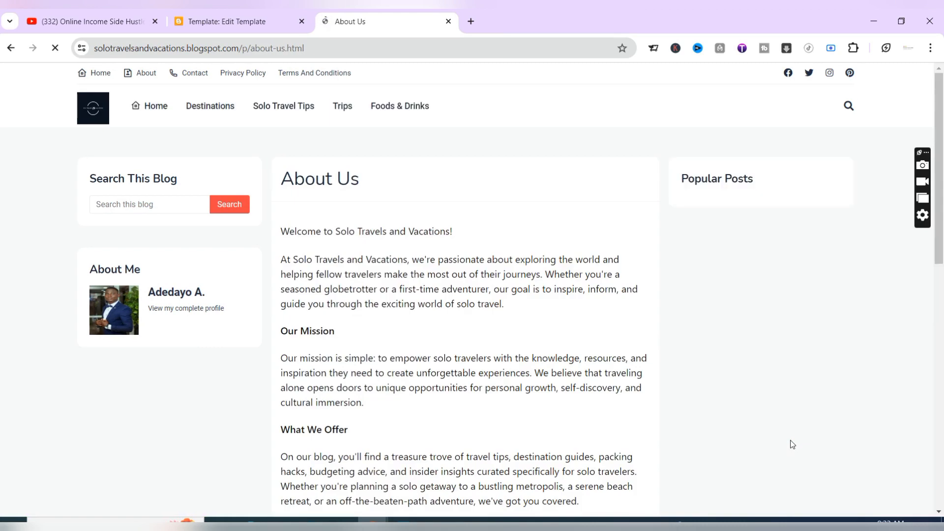
{"action": "scroll", "coordinate": [793, 444], "scroll_direction": "down", "scroll_amount": 15}
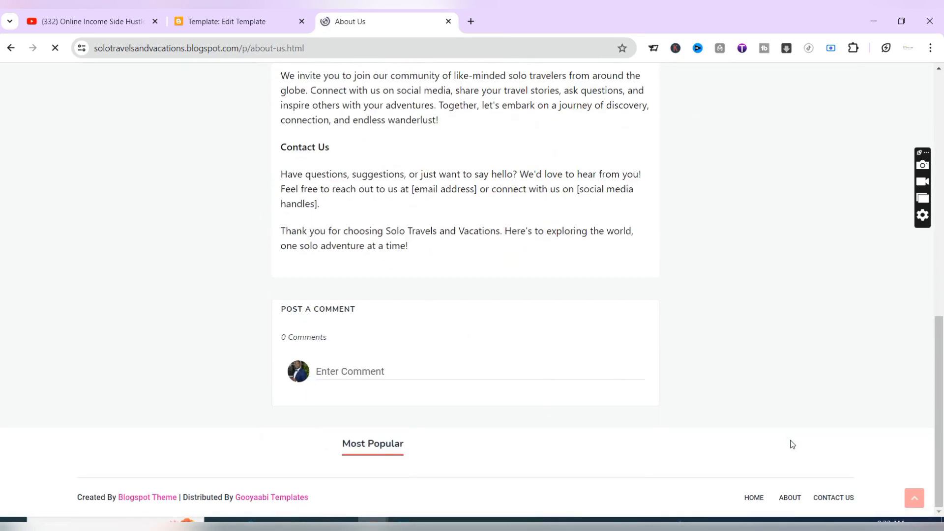
{"action": "left_click", "coordinate": [842, 500]}
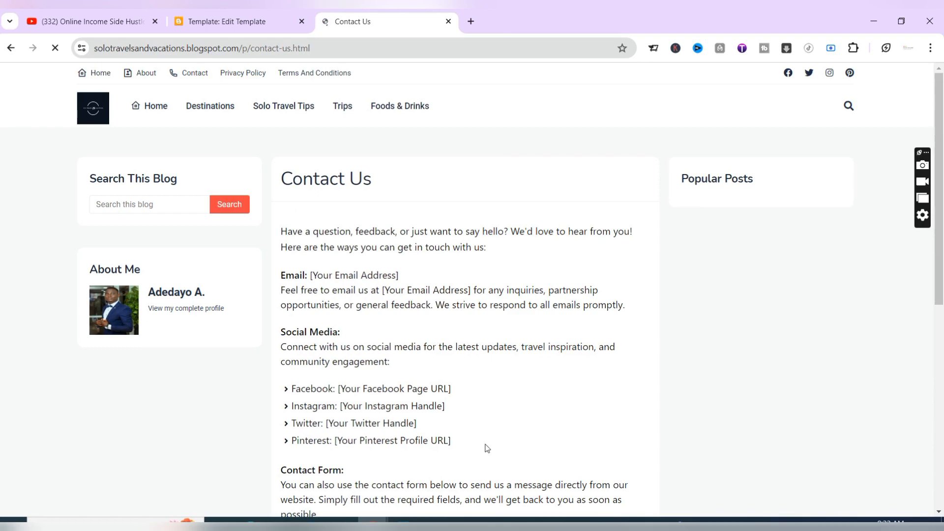
{"action": "scroll", "coordinate": [486, 446], "scroll_direction": "down", "scroll_amount": 8}
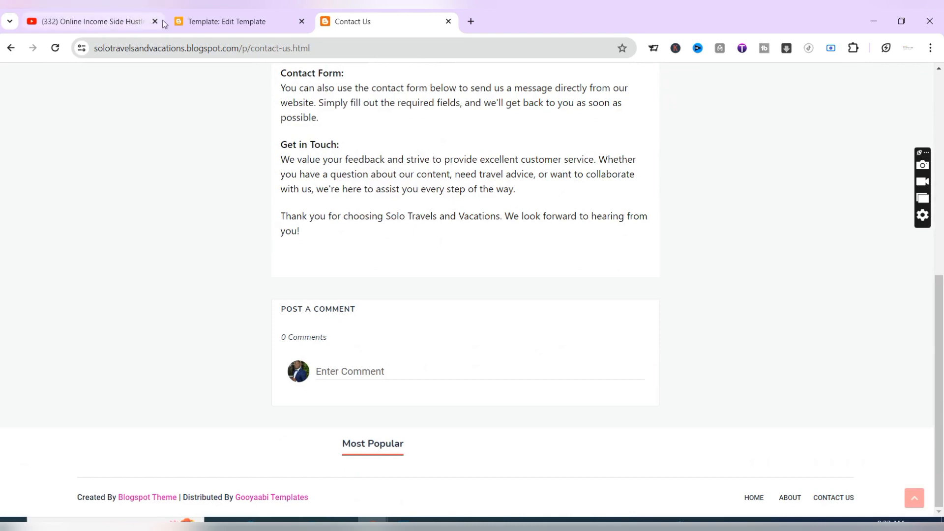
{"action": "left_click", "coordinate": [219, 19]}
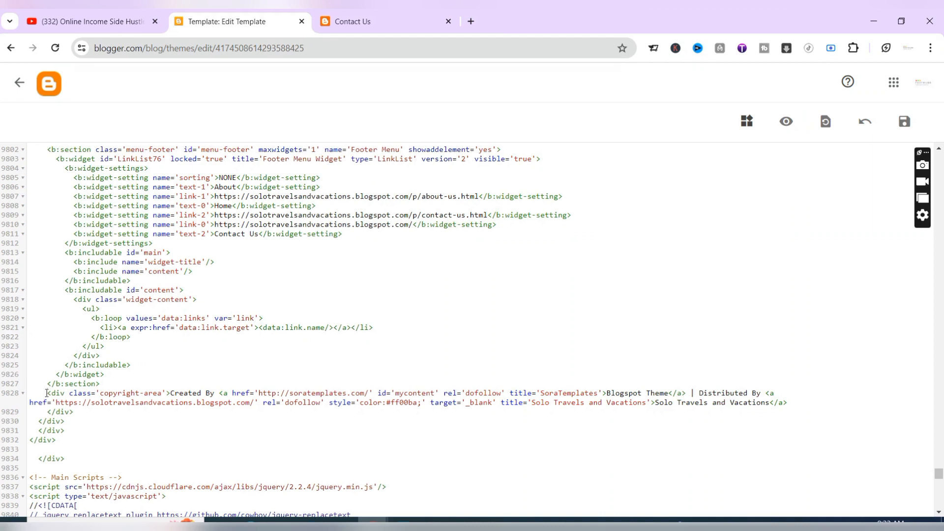
Try to comment out the copyright-area div with /* before it and */ after its closing tag
{"action": "type", "text": "/"}
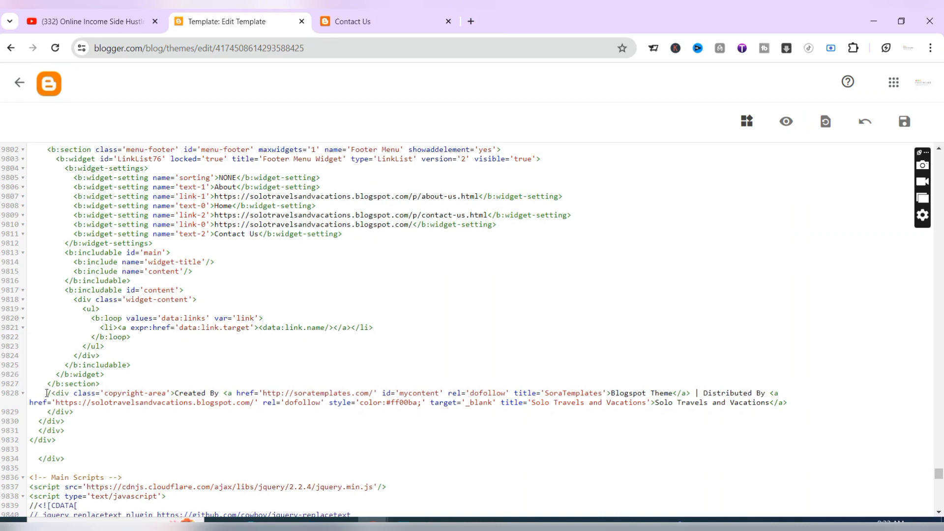
{"action": "type", "text": "*"}
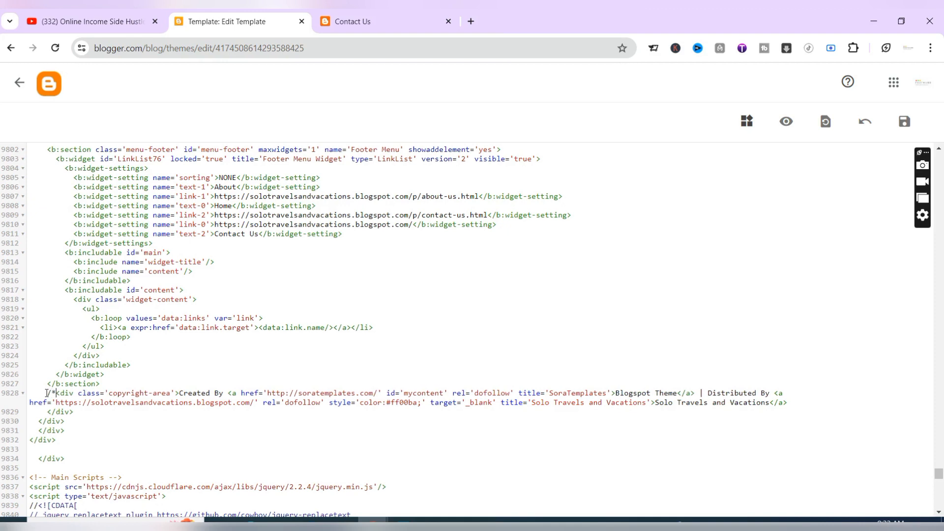
{"action": "left_click", "coordinate": [93, 412]}
{"action": "type", "text": "*/"}
{"action": "key", "text": "BackSpace"}
{"action": "key", "text": "BackSpace"}
{"action": "key", "text": "BackSpace"}
{"action": "key", "text": "BackSpace"}
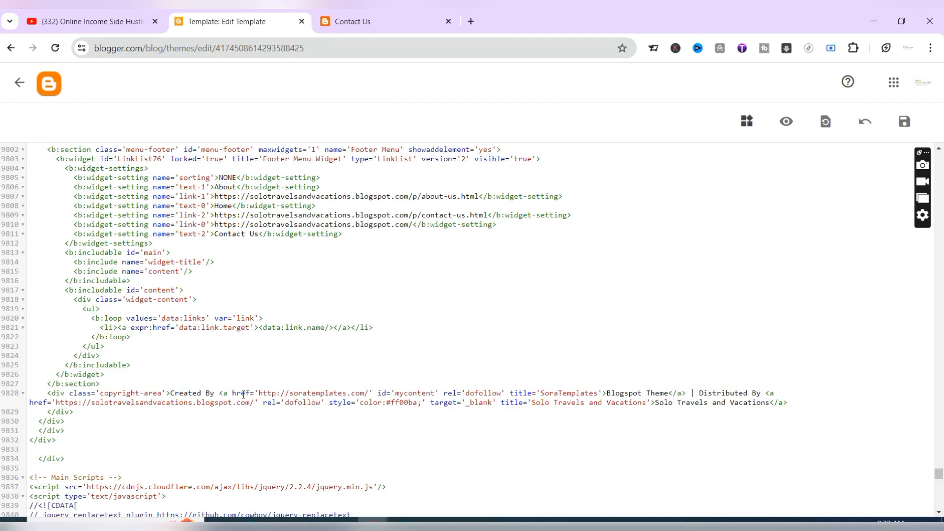
{"action": "left_click_drag", "start_coordinate": [254, 402], "coordinate": [58, 399]}
{"action": "key", "text": "ctrl+c"}
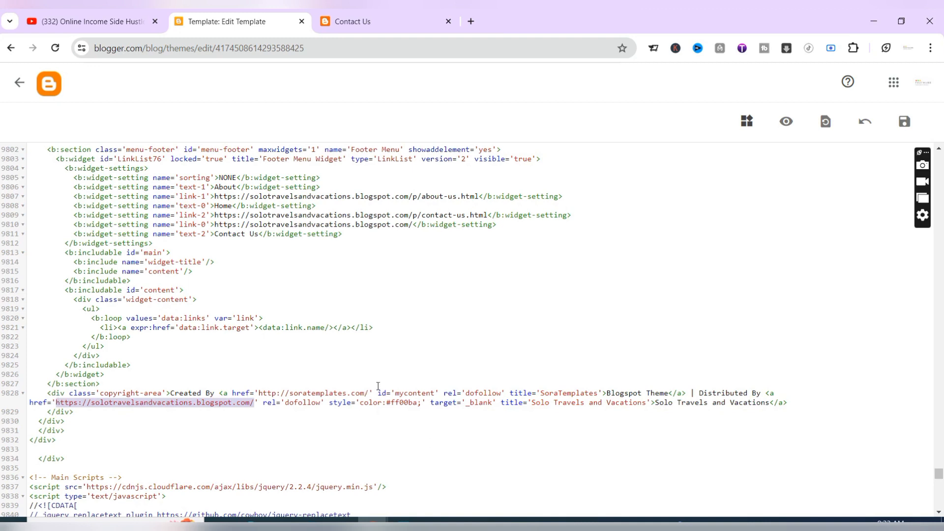
{"action": "left_click_drag", "start_coordinate": [371, 393], "coordinate": [261, 397]}
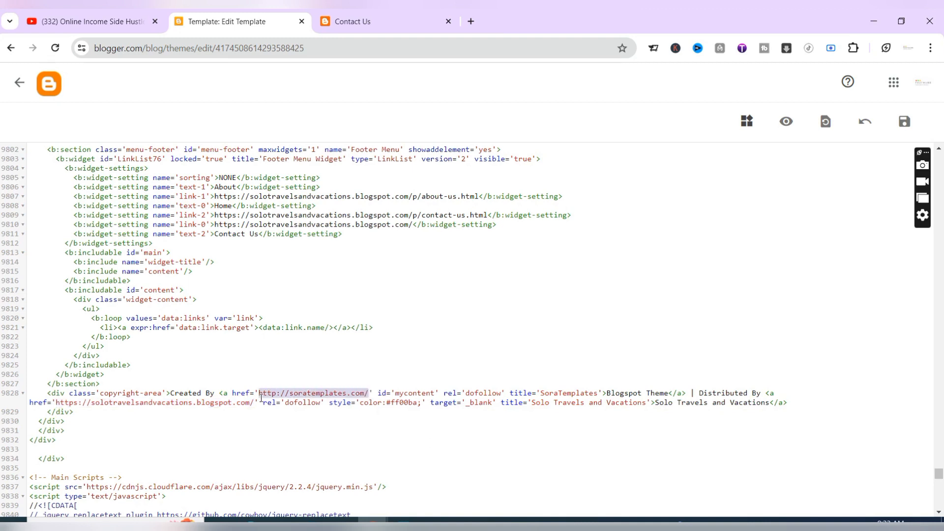
{"action": "key", "text": "ctrl+v"}
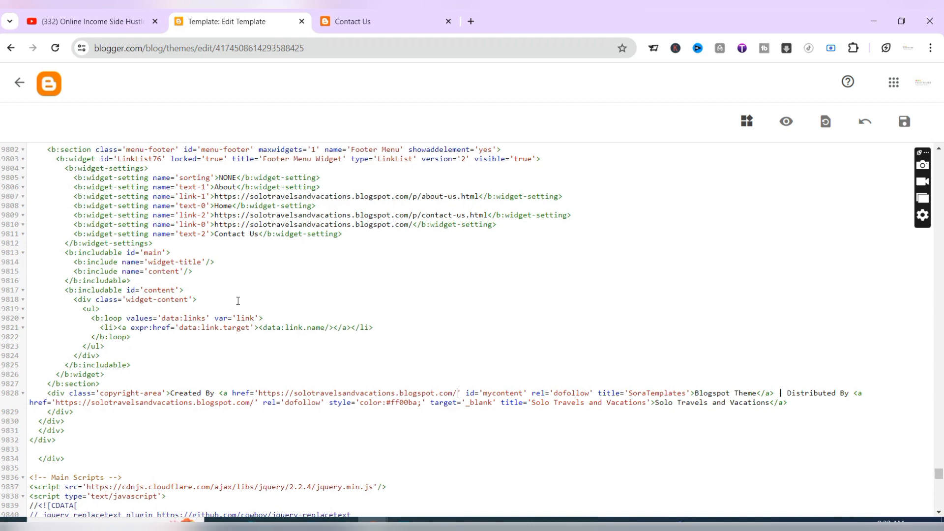
Examine the theme's HTML code above the copyright area, including the footer menu and label widget sections
{"action": "scroll", "coordinate": [238, 300], "scroll_direction": "up", "scroll_amount": 3}
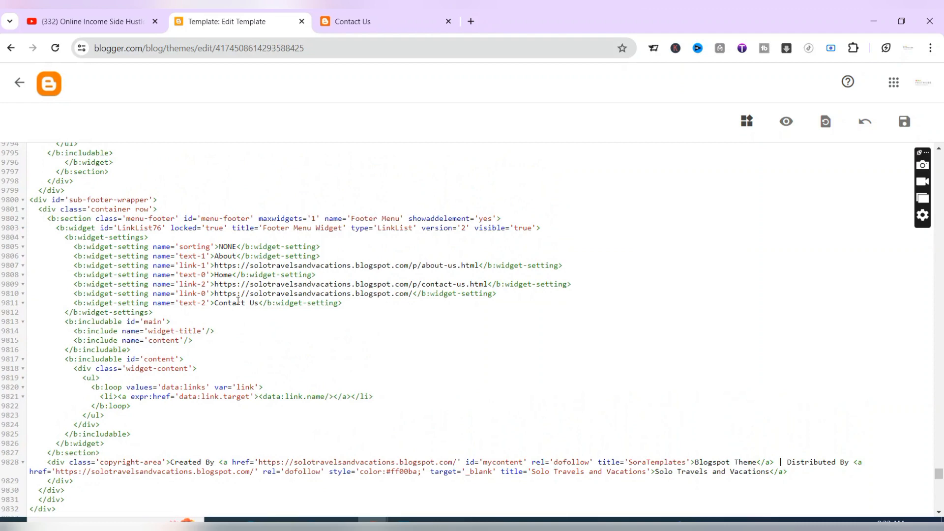
{"action": "scroll", "coordinate": [238, 300], "scroll_direction": "down", "scroll_amount": 2}
{"action": "scroll", "coordinate": [238, 302], "scroll_direction": "up", "scroll_amount": 6}
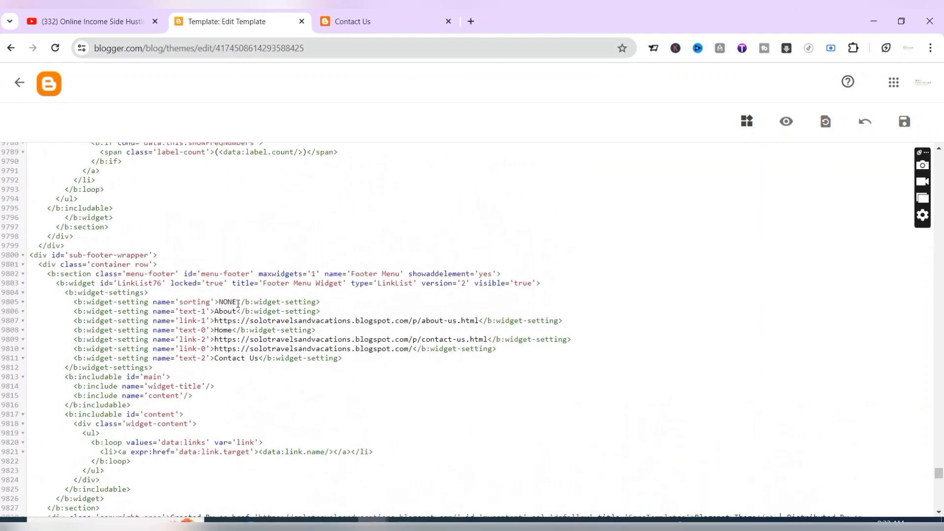
{"action": "scroll", "coordinate": [238, 304], "scroll_direction": "up", "scroll_amount": 5}
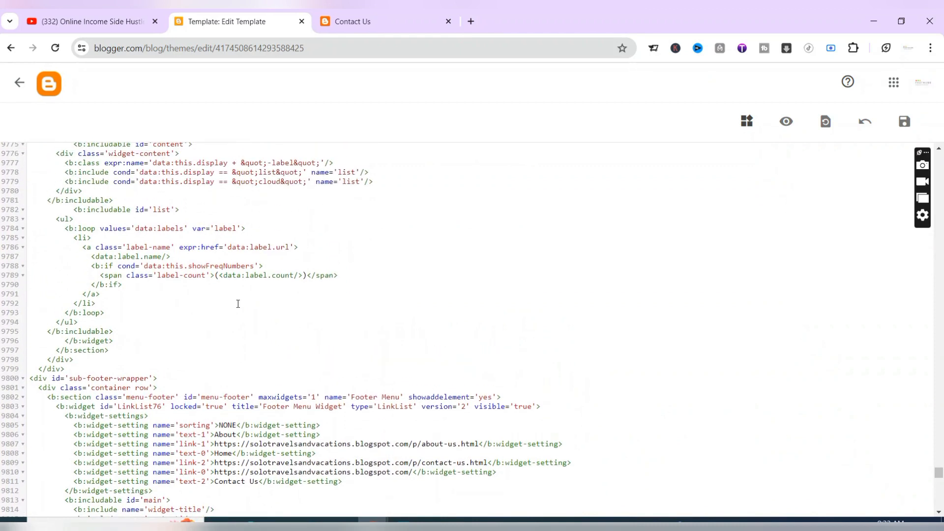
{"action": "scroll", "coordinate": [238, 304], "scroll_direction": "up", "scroll_amount": 5}
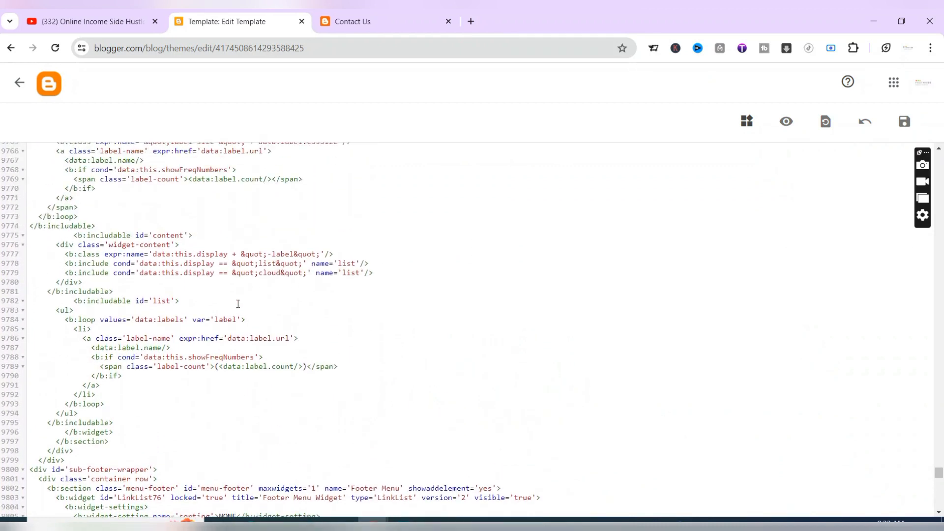
{"action": "scroll", "coordinate": [238, 304], "scroll_direction": "up", "scroll_amount": 8}
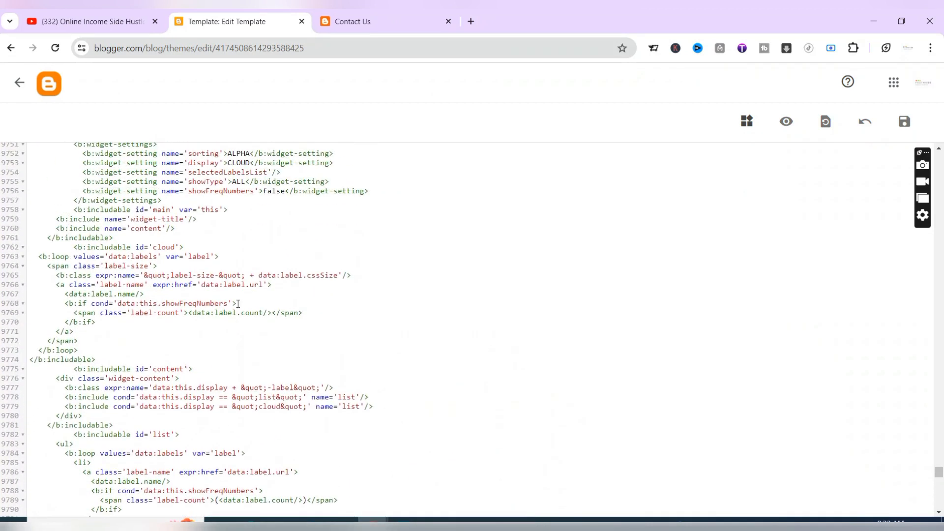
{"action": "scroll", "coordinate": [238, 303], "scroll_direction": "up", "scroll_amount": 3}
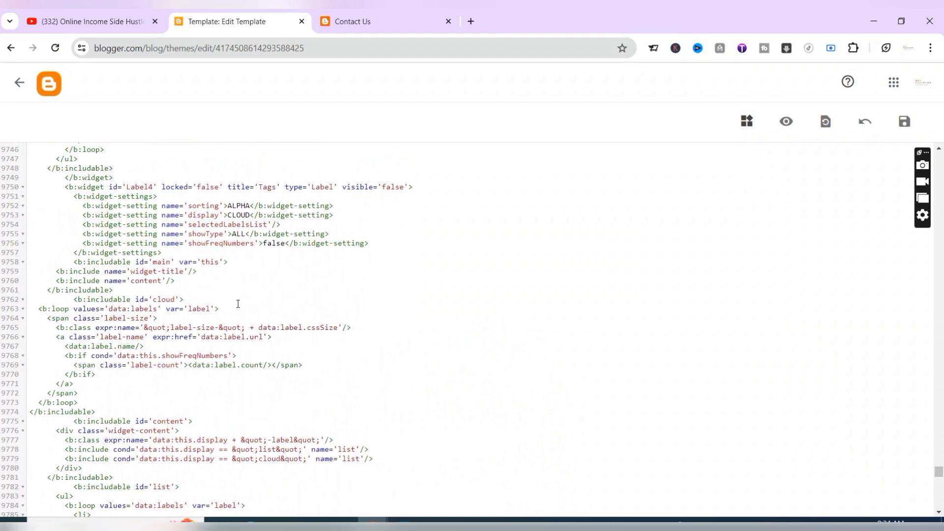
{"action": "scroll", "coordinate": [238, 304], "scroll_direction": "up", "scroll_amount": 7}
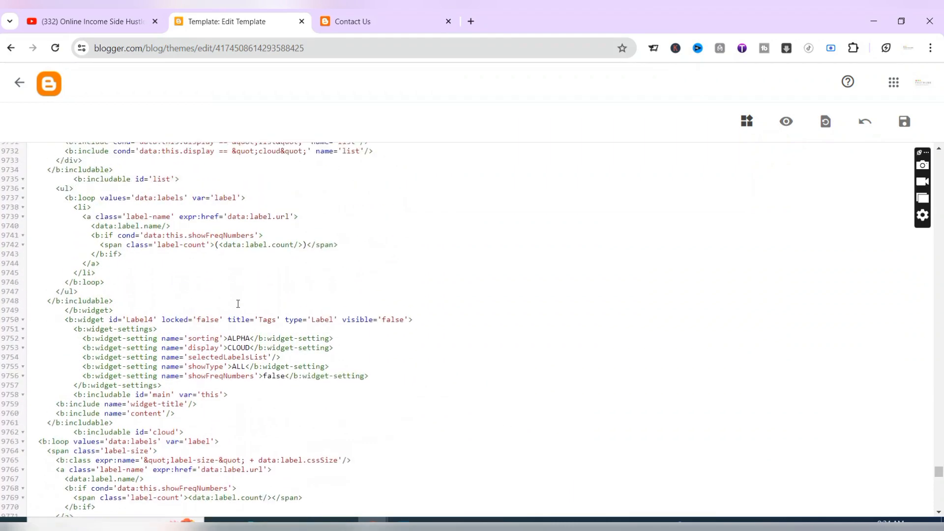
{"action": "scroll", "coordinate": [238, 304], "scroll_direction": "down", "scroll_amount": 20}
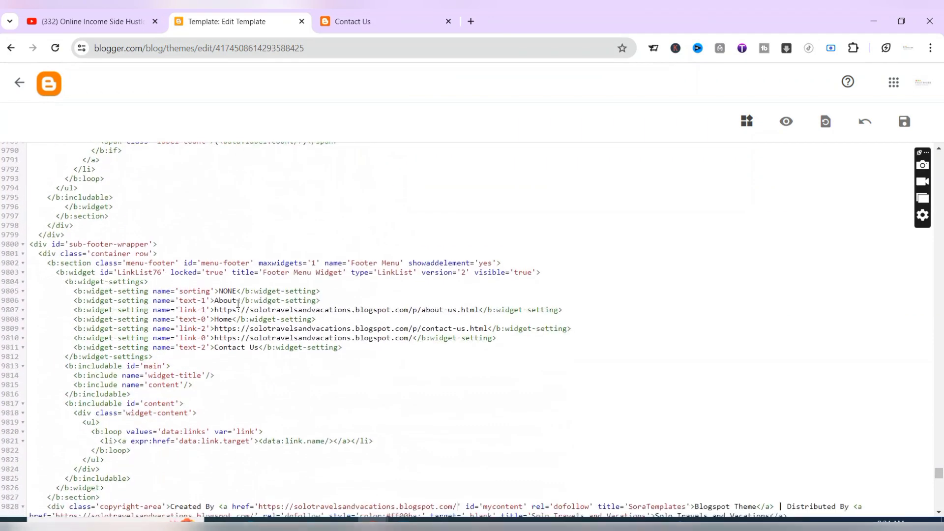
{"action": "scroll", "coordinate": [238, 303], "scroll_direction": "down", "scroll_amount": 2}
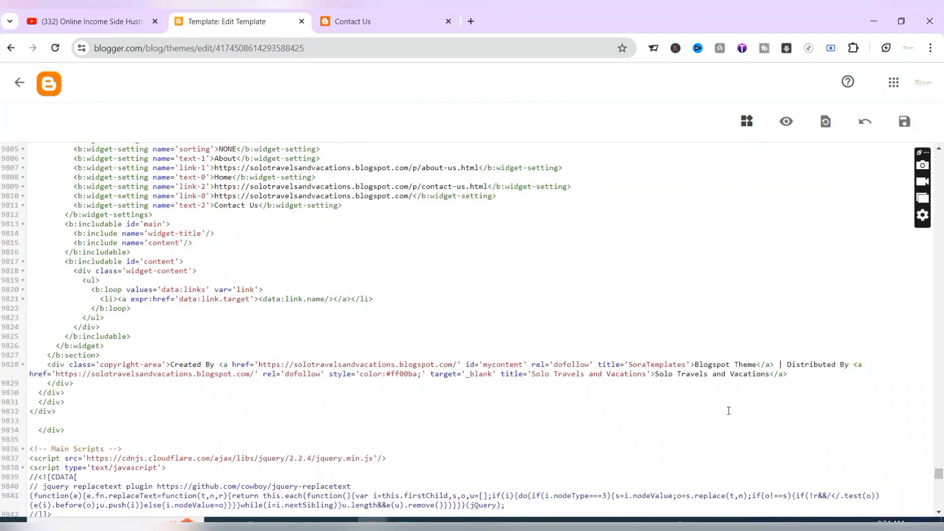
Save the edited theme code, then reload the live blog and open its homepage to check the footer credits
{"action": "left_click", "coordinate": [904, 123]}
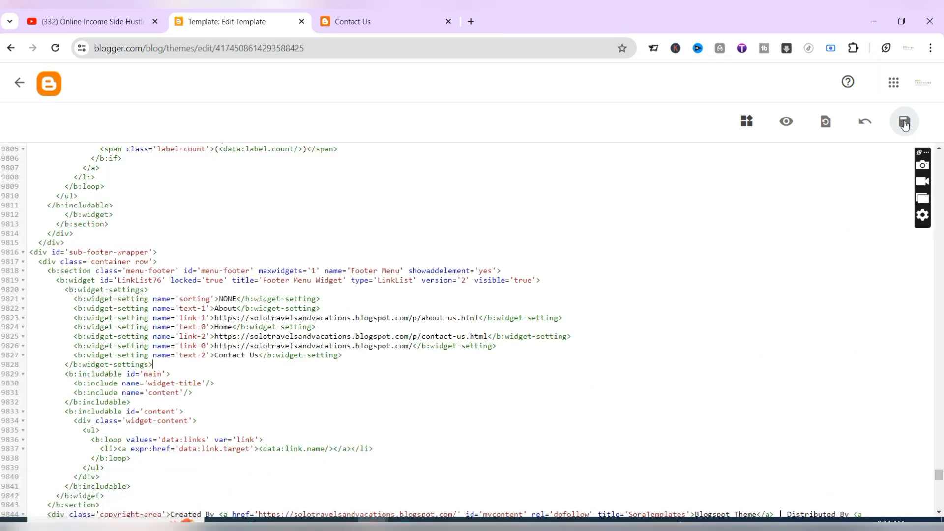
{"action": "left_click", "coordinate": [400, 16]}
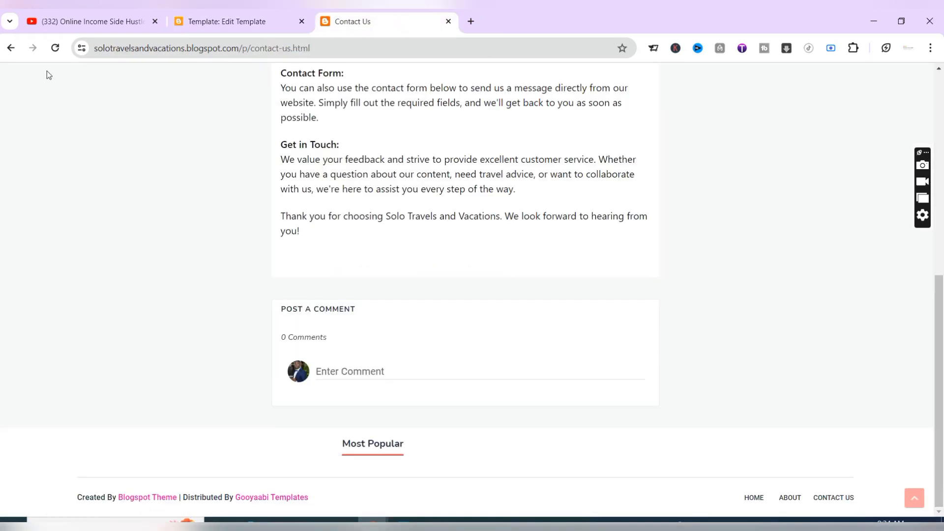
{"action": "left_click", "coordinate": [55, 49]}
{"action": "scroll", "coordinate": [558, 432], "scroll_direction": "up", "scroll_amount": 8}
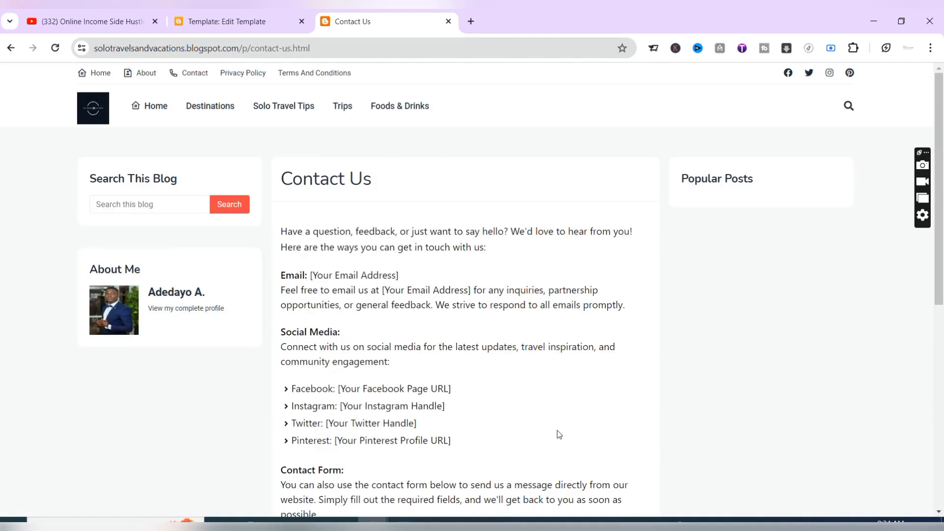
{"action": "left_click", "coordinate": [151, 107]}
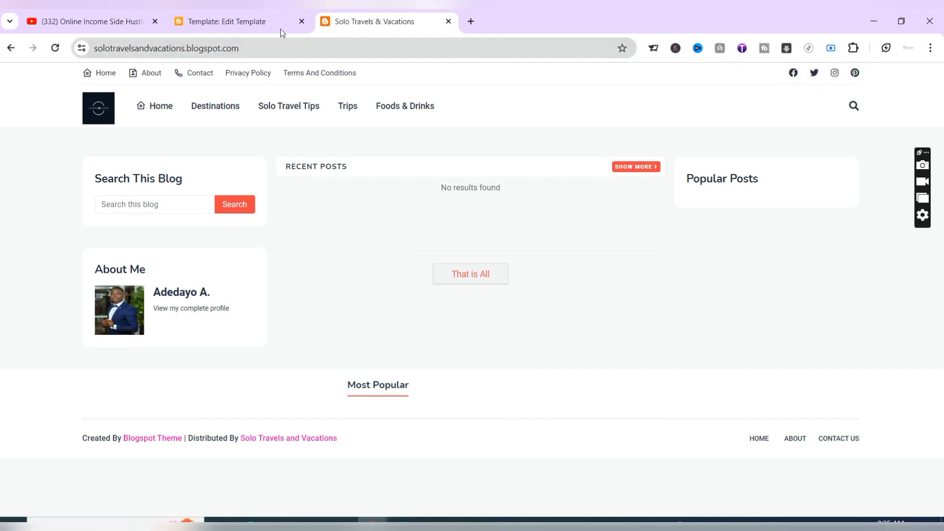
Hide the Social Top link list widget in the blog's layout and save the widget
{"action": "left_click", "coordinate": [235, 21]}
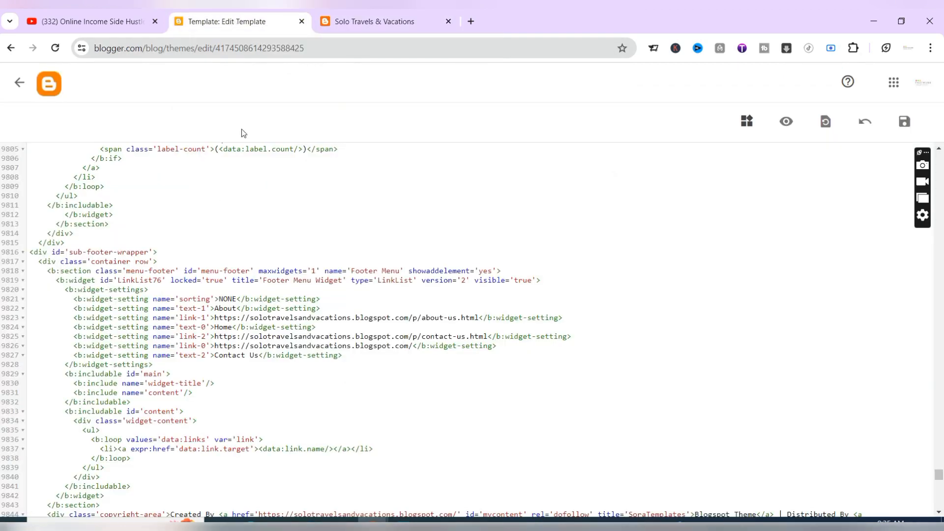
{"action": "left_click", "coordinate": [19, 82]}
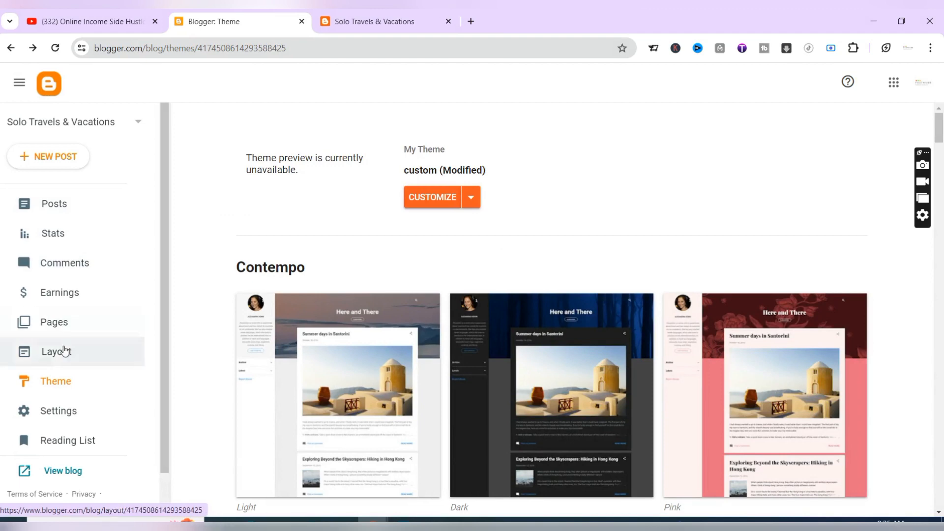
{"action": "left_click", "coordinate": [63, 362]}
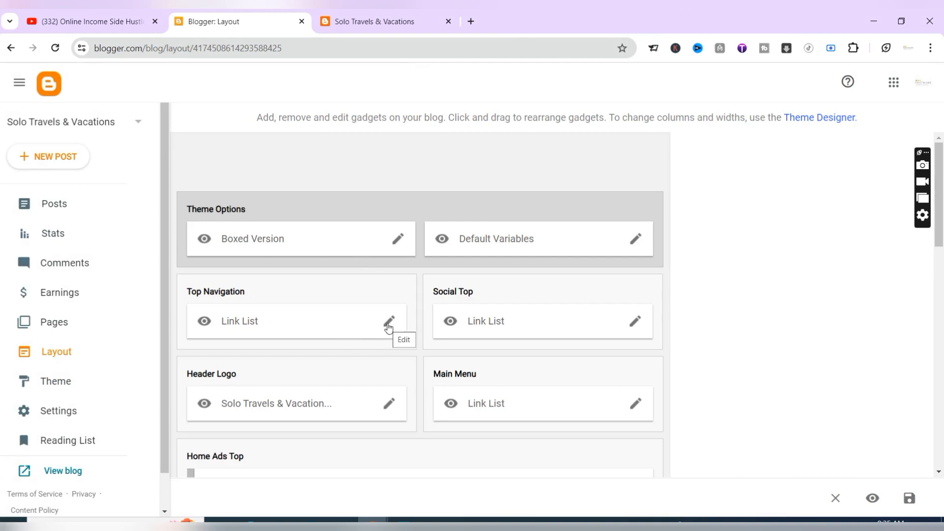
{"action": "left_click", "coordinate": [635, 324]}
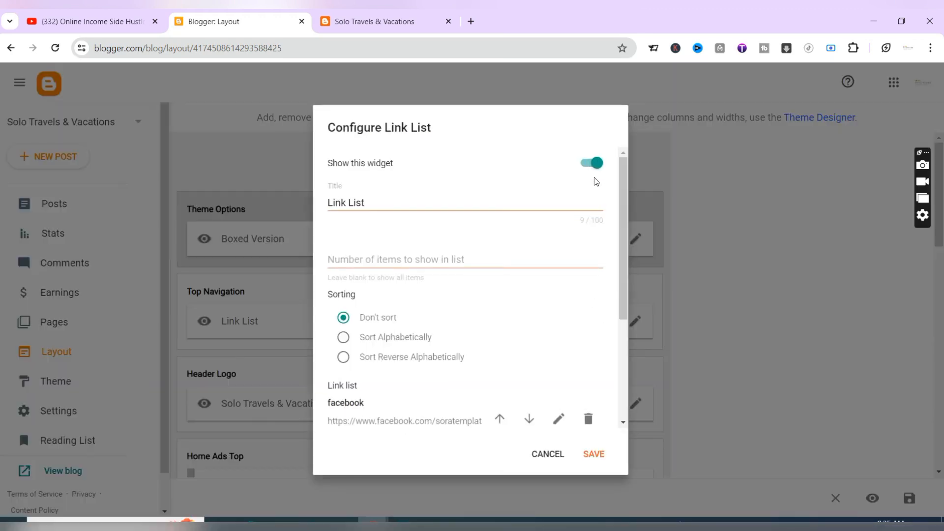
{"action": "left_click", "coordinate": [598, 166]}
{"action": "left_click", "coordinate": [595, 454]}
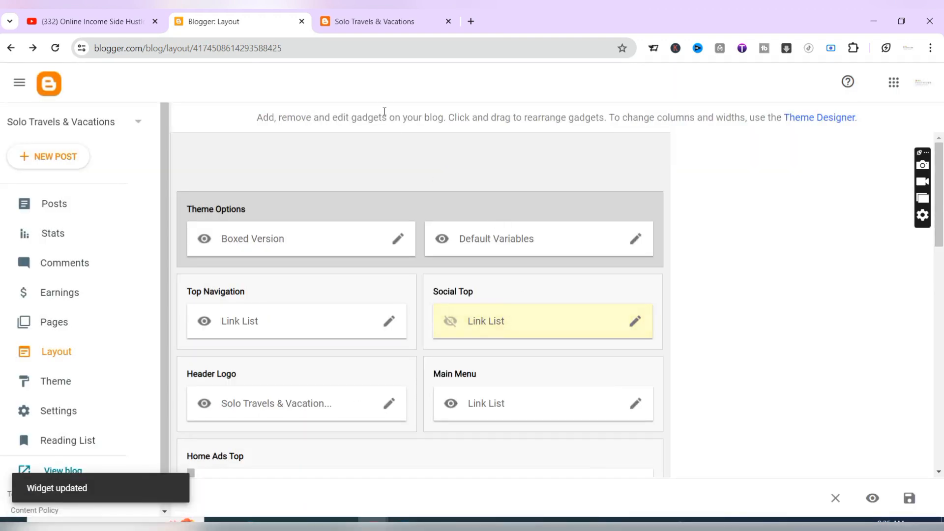
Reload the live blog's homepage to check the social icons in its header
{"action": "left_click", "coordinate": [385, 29]}
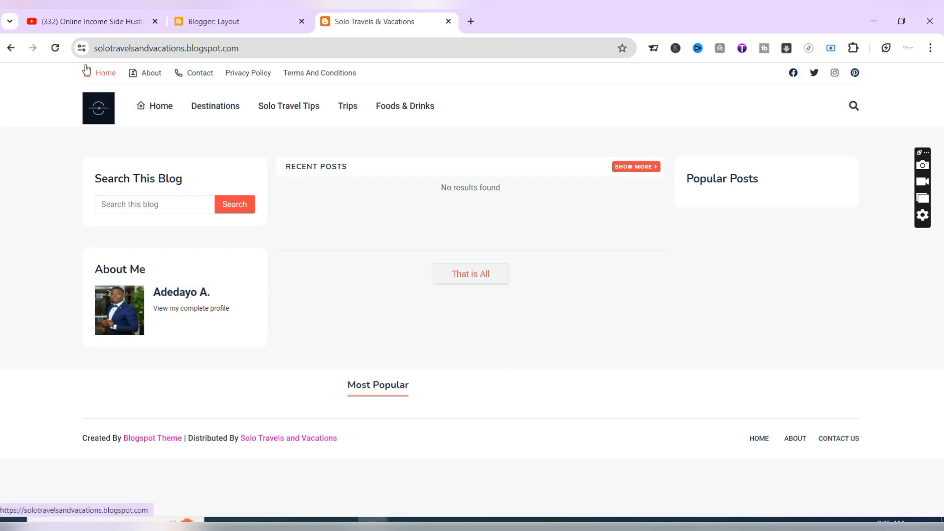
{"action": "left_click", "coordinate": [55, 48]}
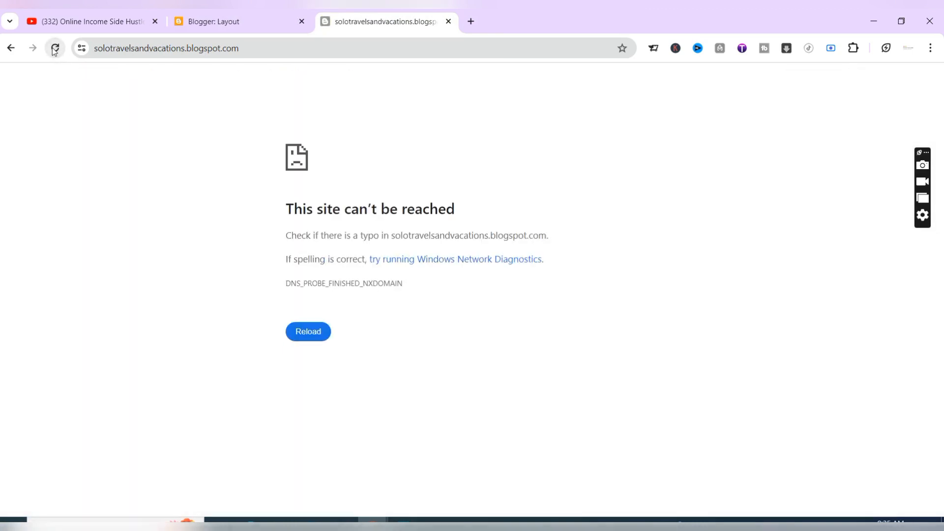
{"action": "left_click", "coordinate": [55, 49]}
{"action": "left_click", "coordinate": [55, 48]}
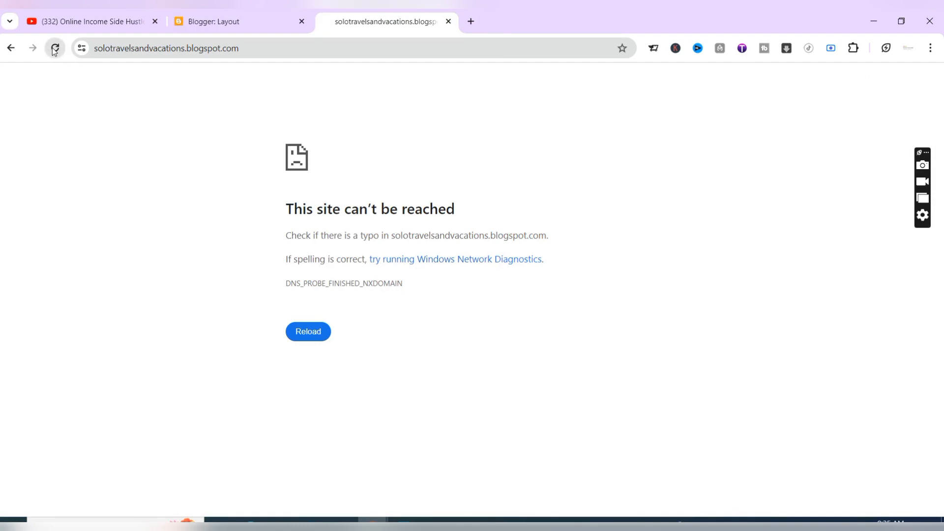
Go back to the live blog's Contact Us page, try reloading it, and return to the blog's layout
{"action": "left_click", "coordinate": [10, 47]}
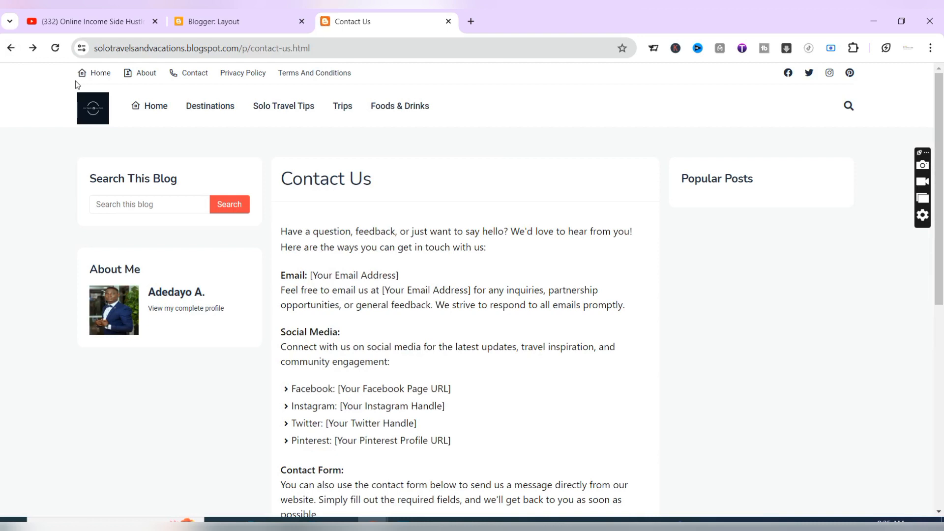
{"action": "left_click", "coordinate": [56, 51]}
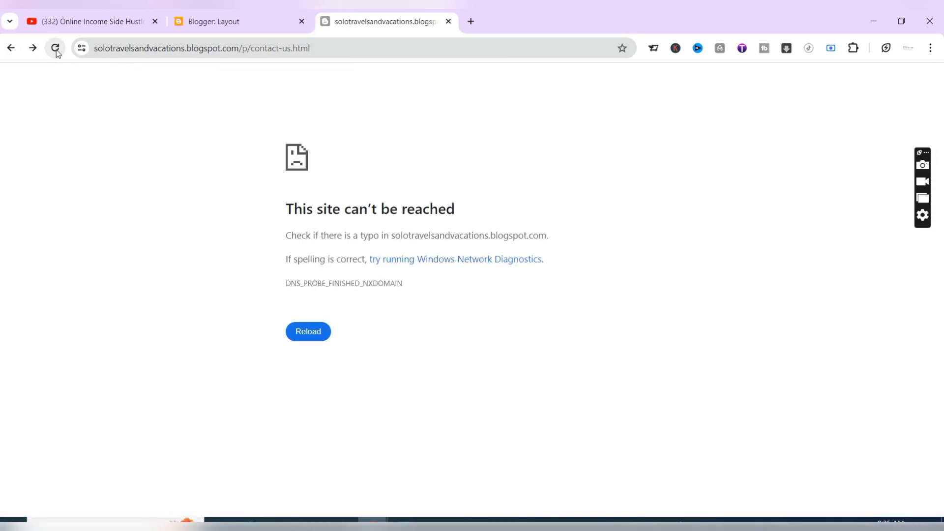
{"action": "left_click", "coordinate": [56, 51]}
{"action": "left_click", "coordinate": [213, 21]}
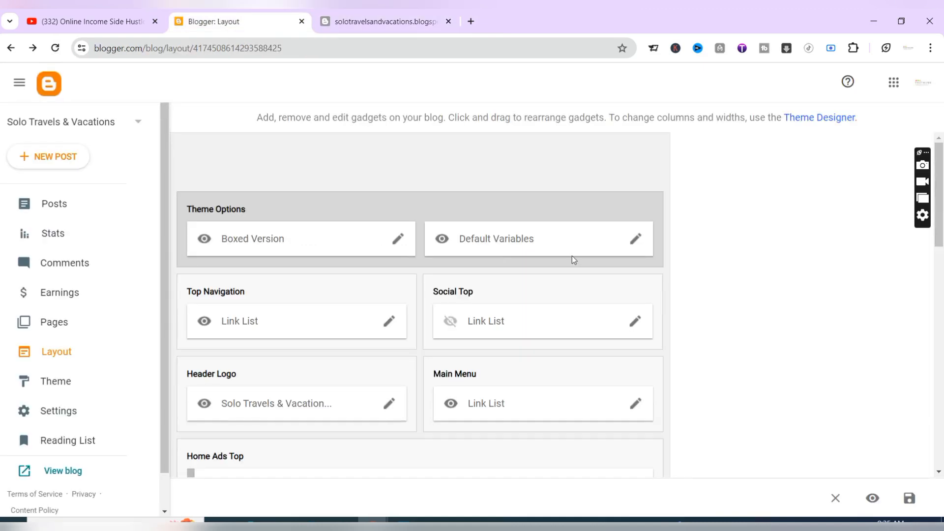
{"action": "left_click", "coordinate": [356, 24]}
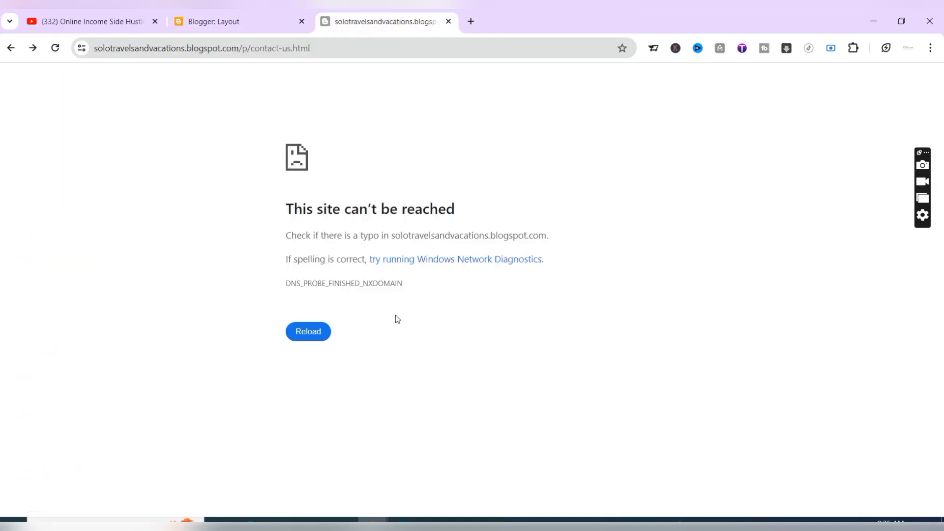
{"action": "left_click", "coordinate": [313, 338]}
{"action": "left_click", "coordinate": [207, 27]}
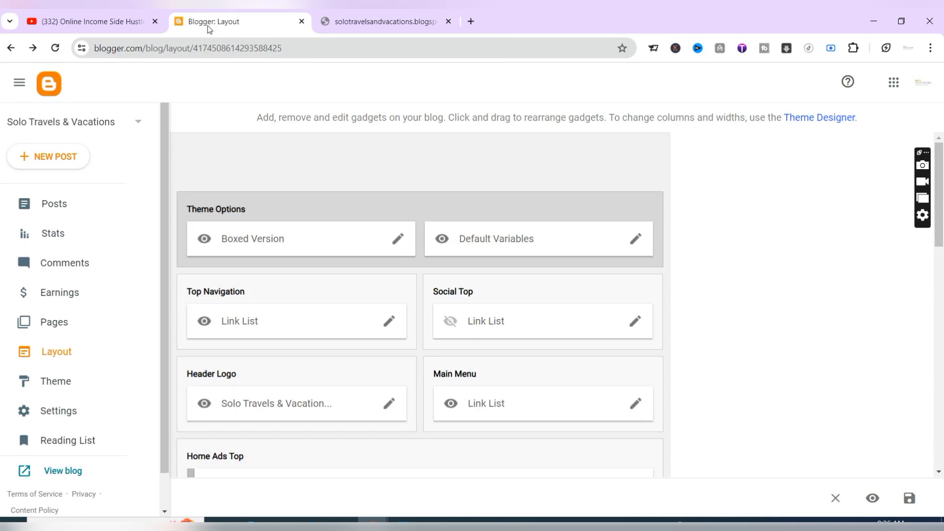
View the Online Income Side Hustle channel's videos on YouTube, and return to the blog's layout in Blogger
{"action": "left_click", "coordinate": [109, 24]}
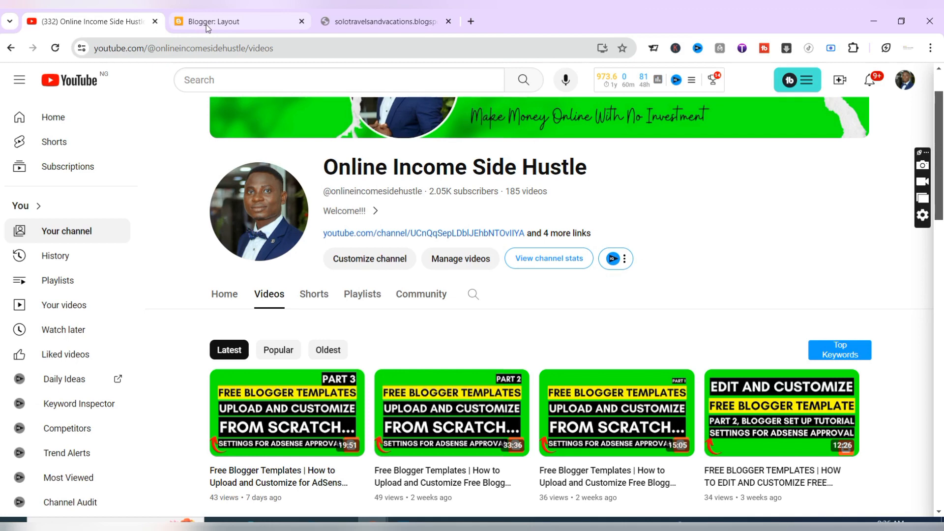
{"action": "mouse_move", "coordinate": [205, 24]}
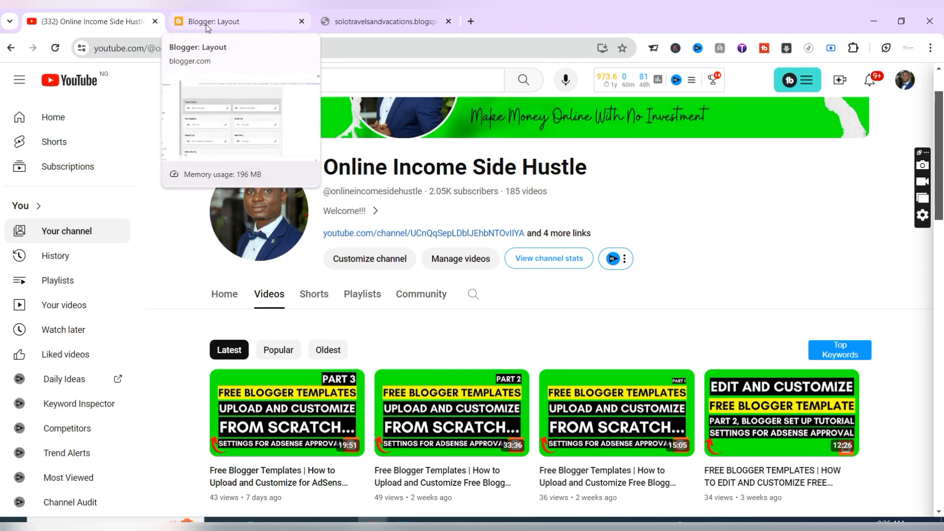
{"action": "left_click", "coordinate": [206, 22]}
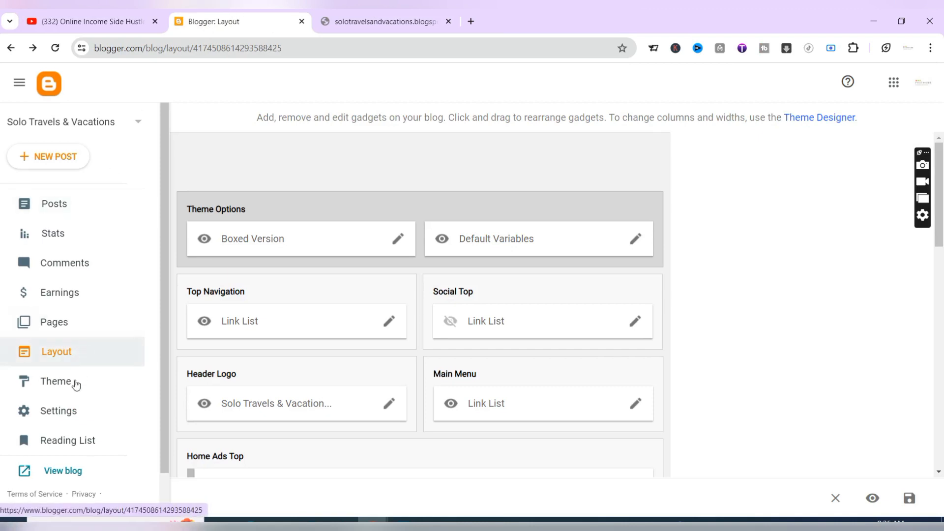
Look through the blog's settings, and return to the live blog's Contact Us page
{"action": "left_click", "coordinate": [77, 415]}
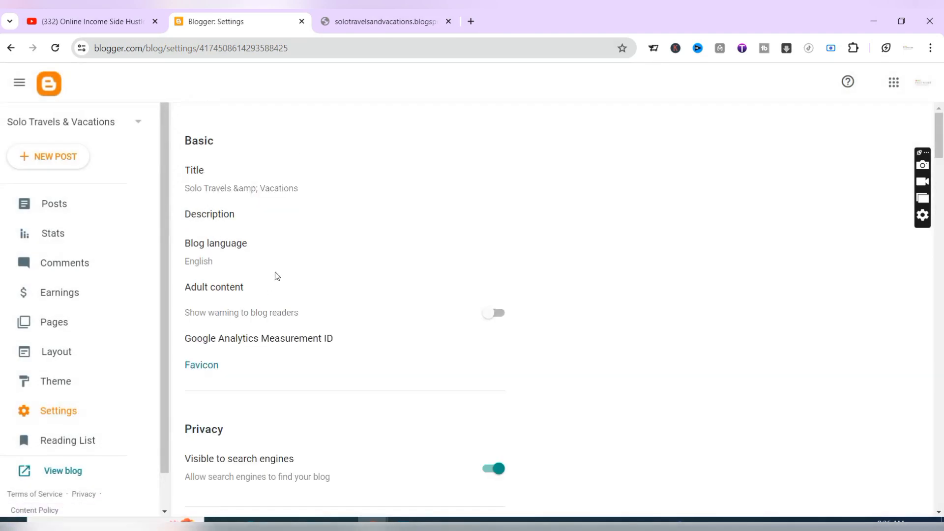
{"action": "scroll", "coordinate": [275, 272], "scroll_direction": "down", "scroll_amount": 7}
{"action": "scroll", "coordinate": [278, 271], "scroll_direction": "up", "scroll_amount": 7}
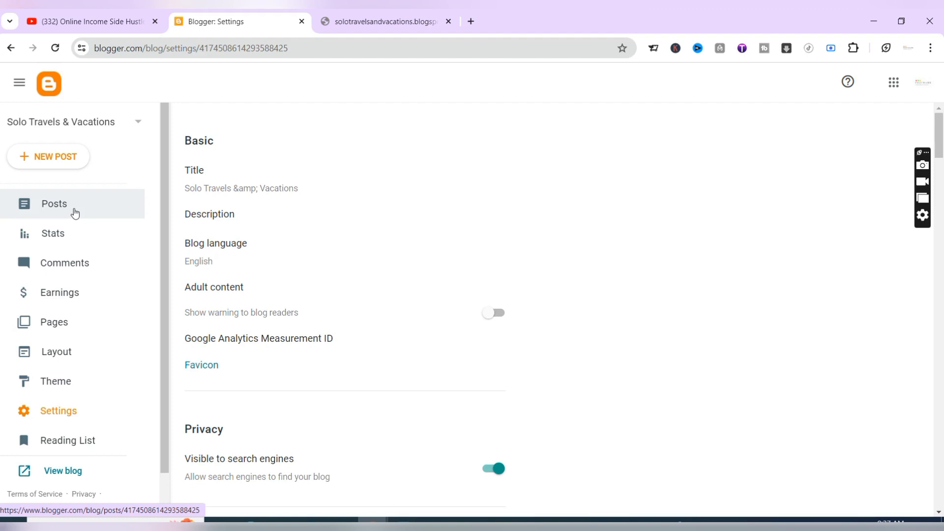
{"action": "left_click", "coordinate": [368, 22]}
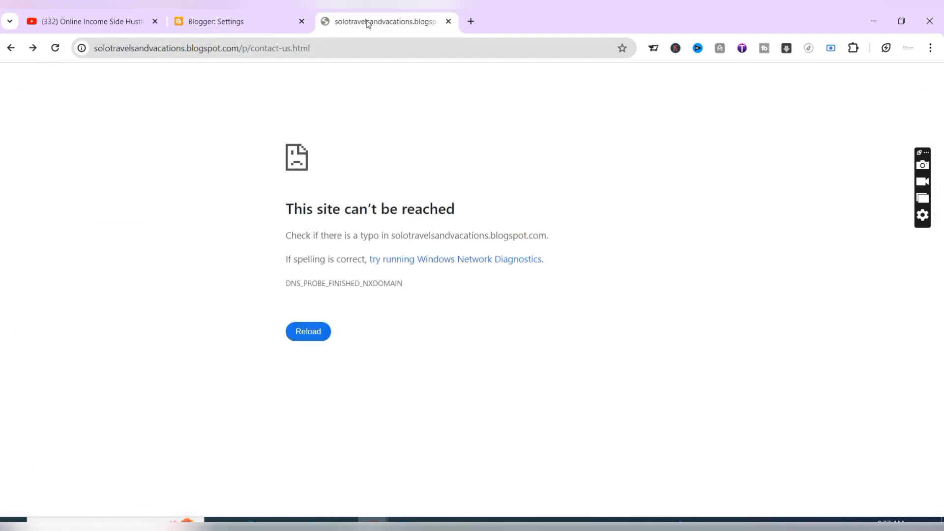